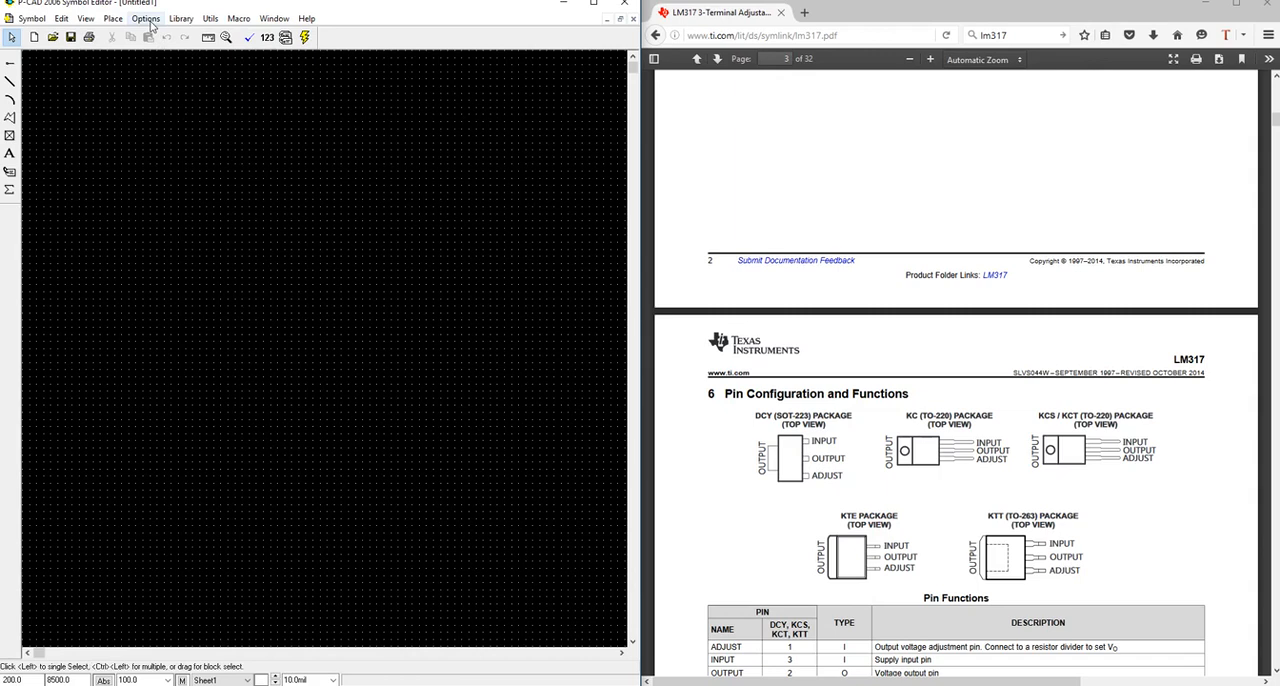
Check the workspace size, orthogonal modes and units in the general configuration settings.
click(147, 19)
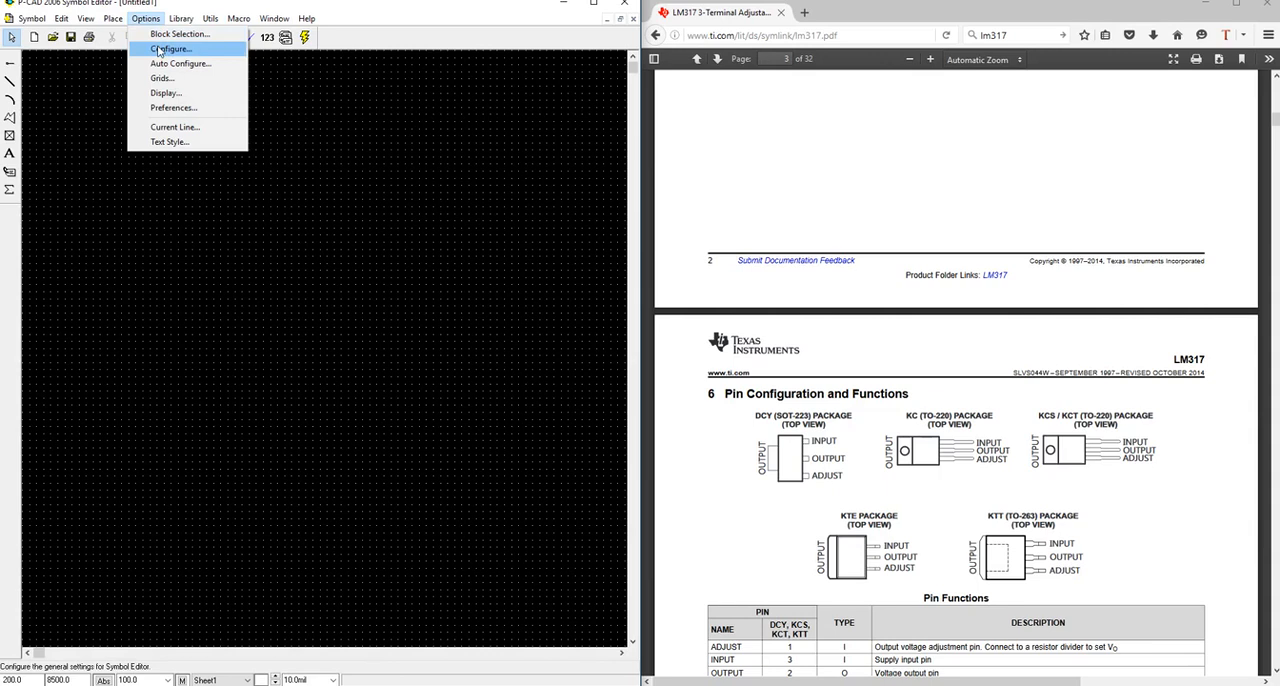
click(159, 50)
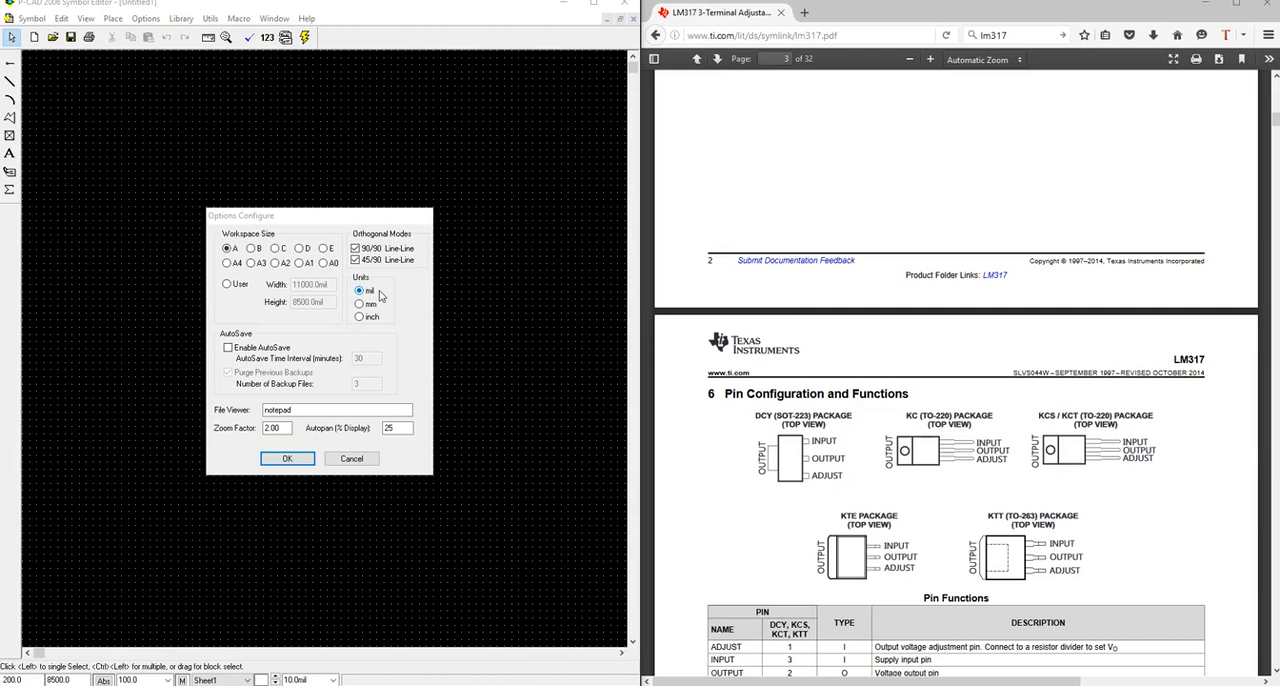
click(303, 459)
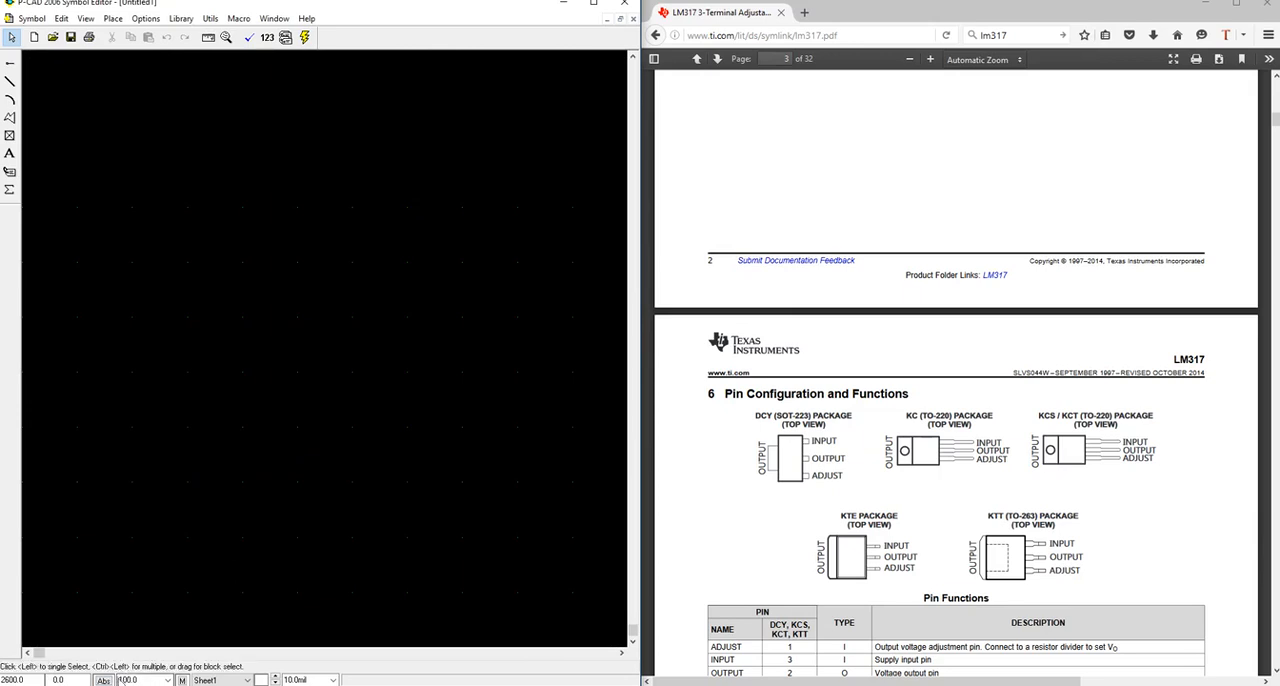
click(166, 488)
Begin placing a pin with (PinStyle) text for both pin name and designator and Short length.
mouse_move(1275, 120)
mouse_down()
mouse_move(1275, 88)
mouse_move(1275, 122)
mouse_up()
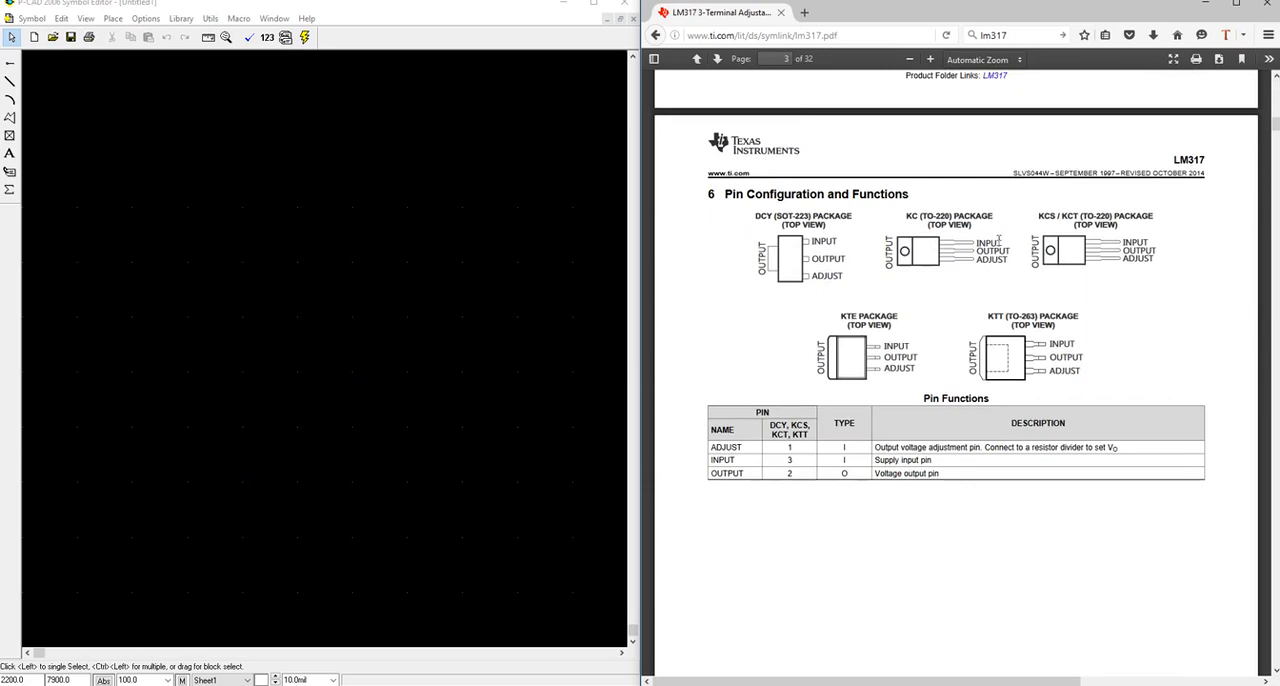
click(10, 64)
click(195, 265)
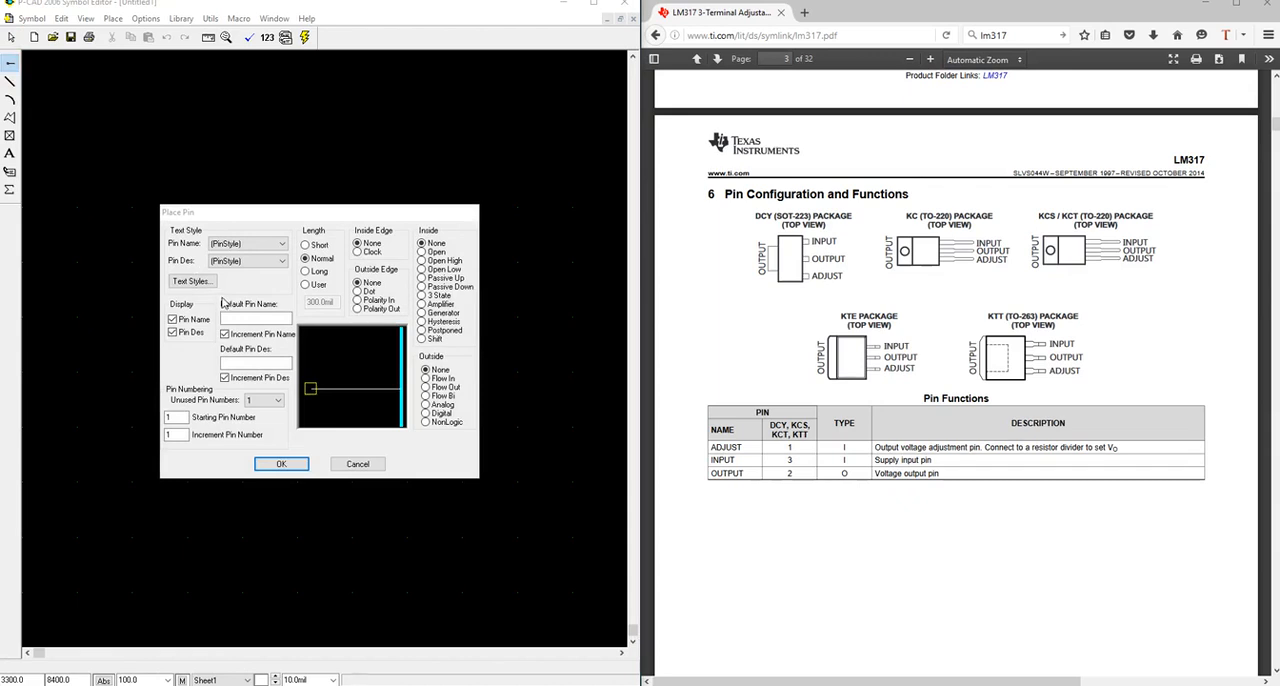
click(255, 246)
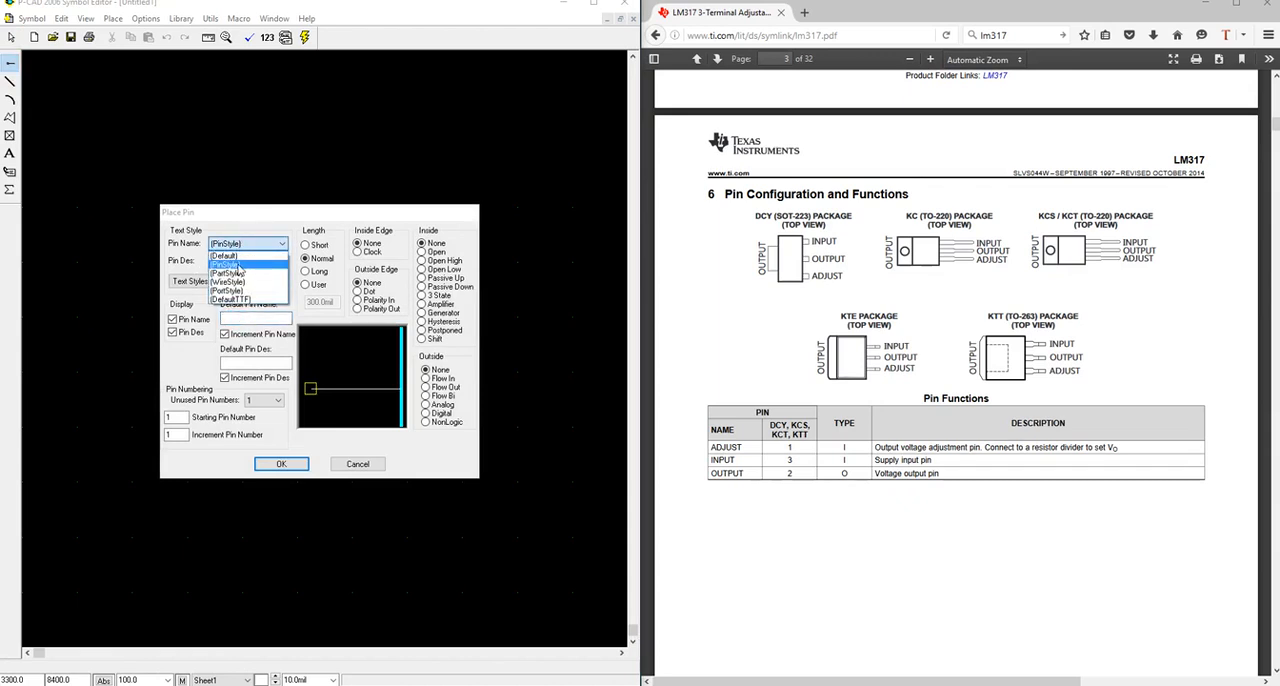
click(238, 265)
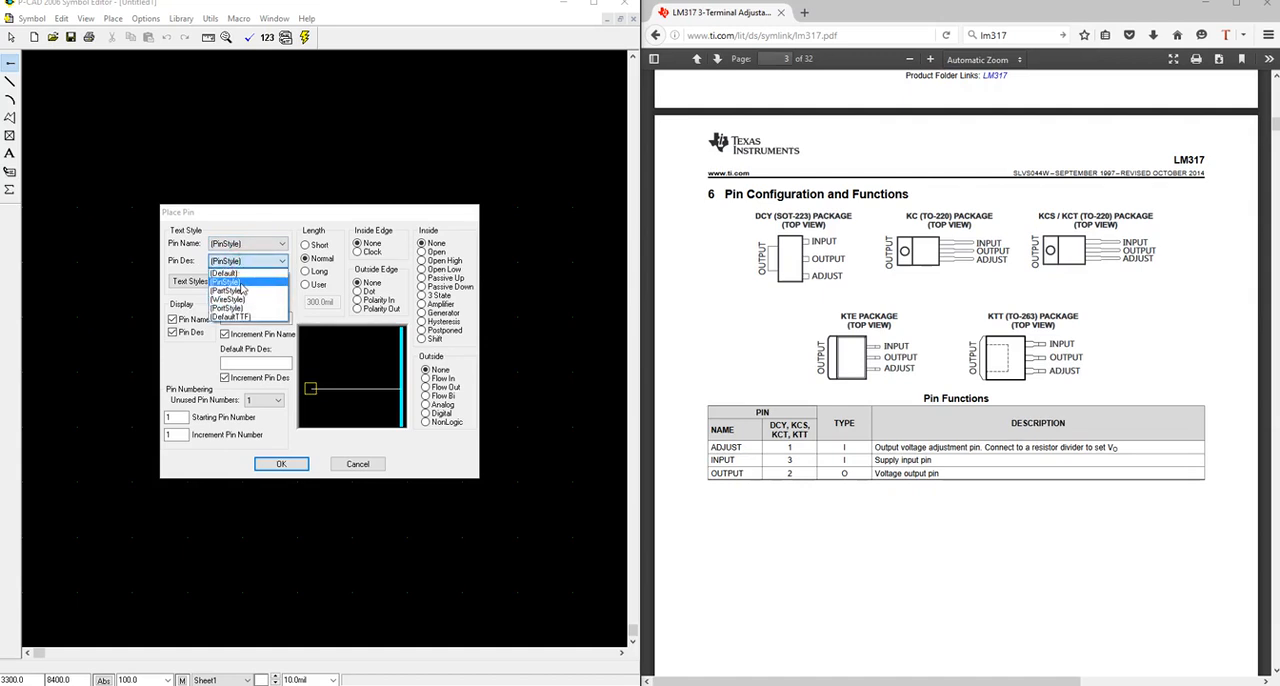
click(241, 286)
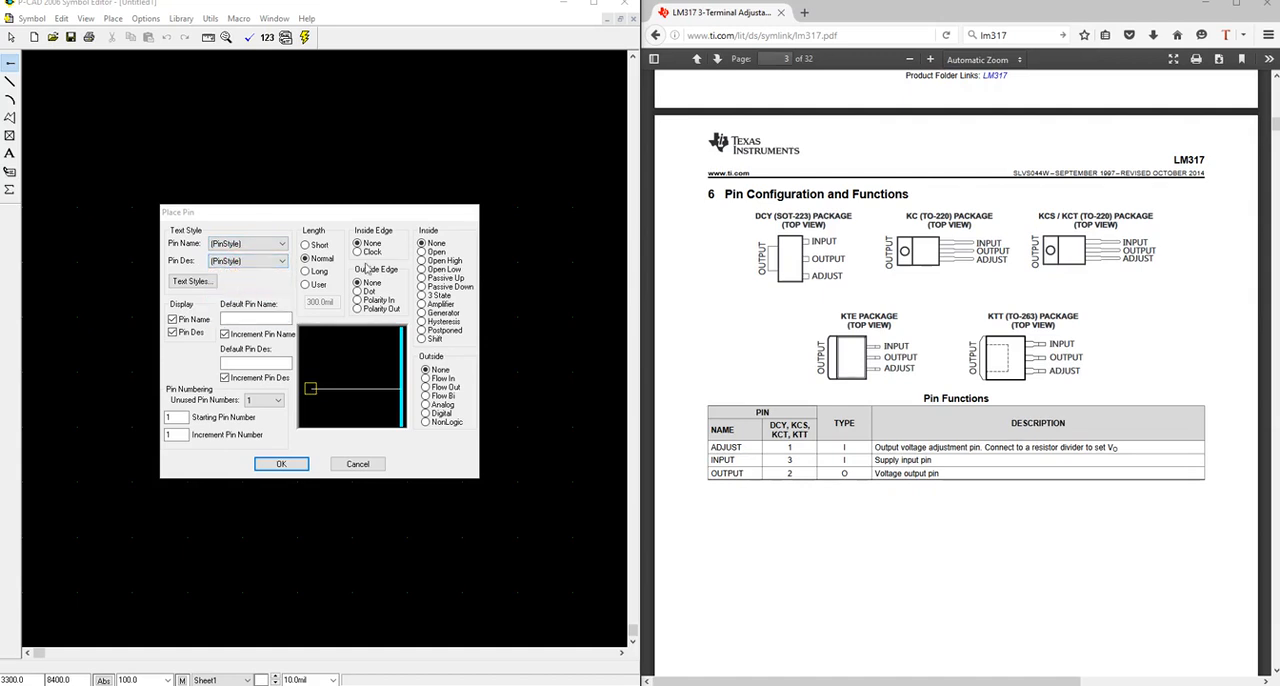
click(312, 245)
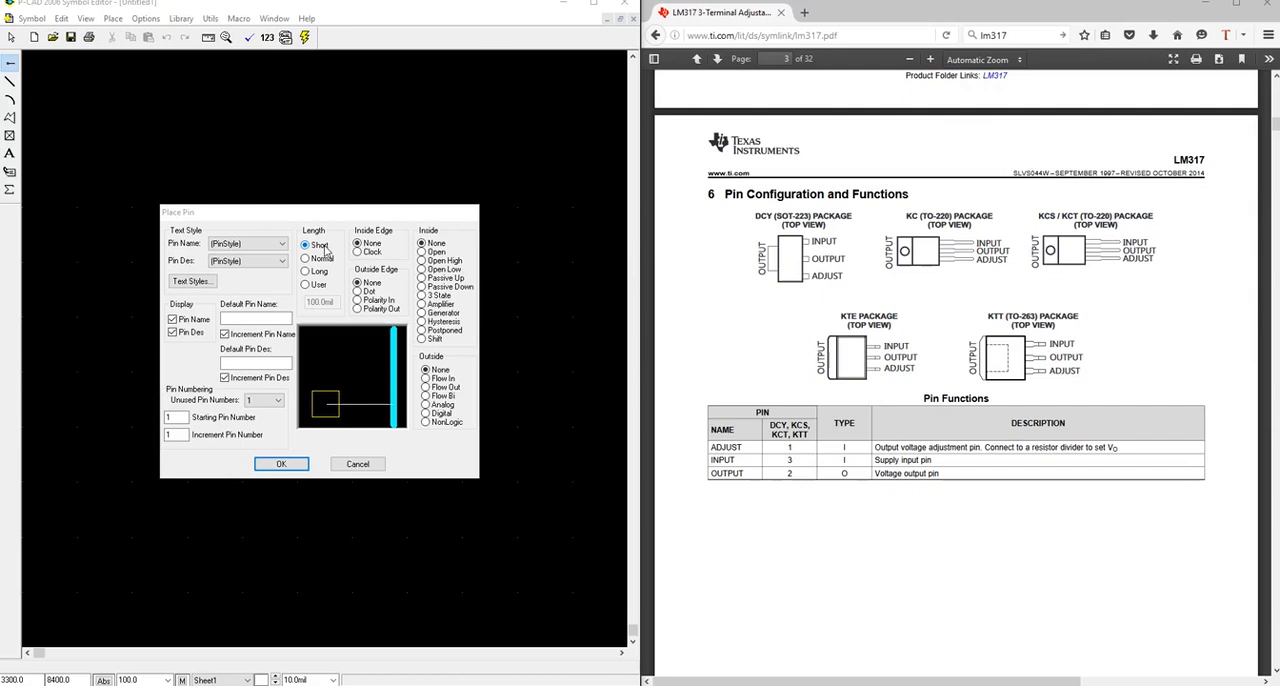
Copy ADJUST from the datasheet's KC (TO-220) package drawing into the default pin name.
click(232, 317)
mouse_move(1010, 262)
mouse_down()
mouse_move(978, 260)
mouse_move(1008, 262)
mouse_up()
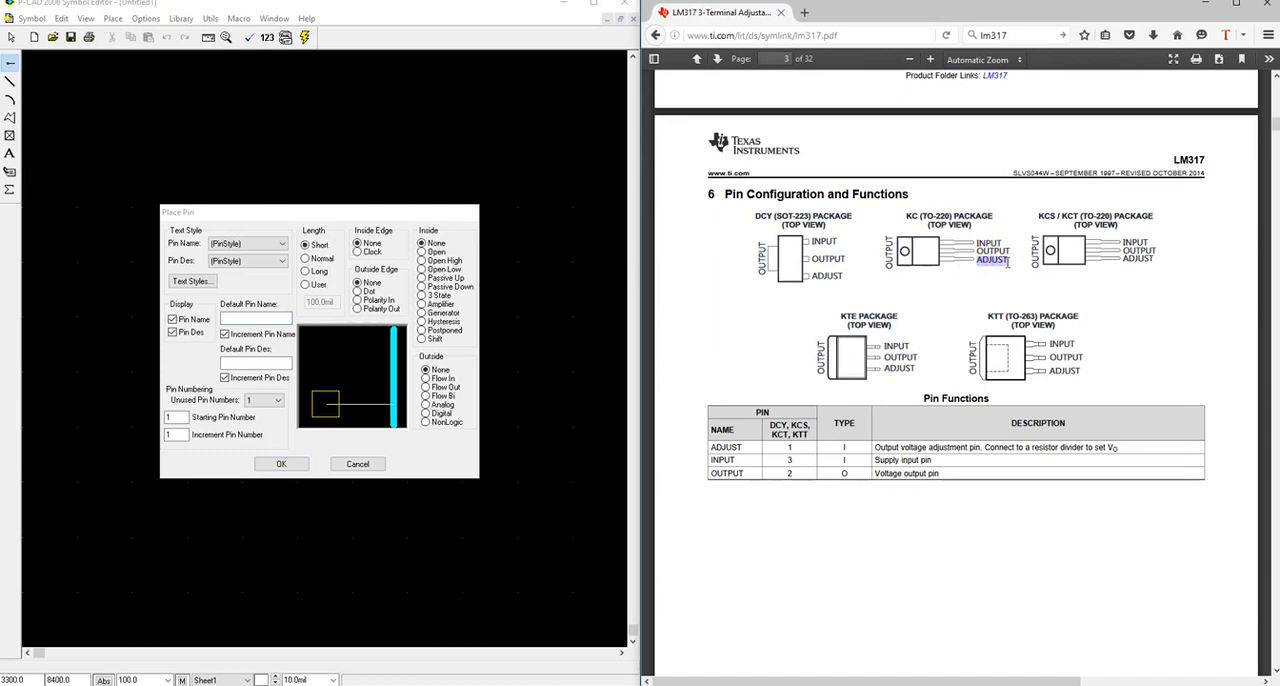
right_click(990, 255)
click(1023, 276)
click(250, 318)
right_click(251, 318)
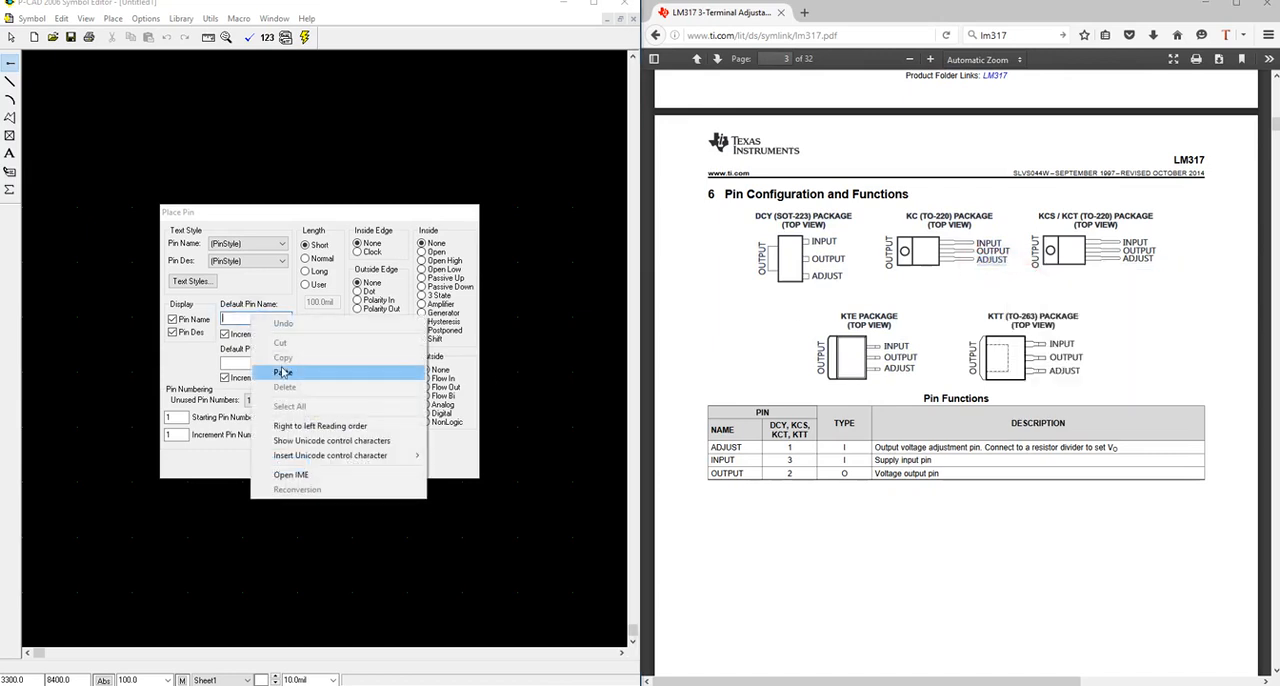
click(283, 372)
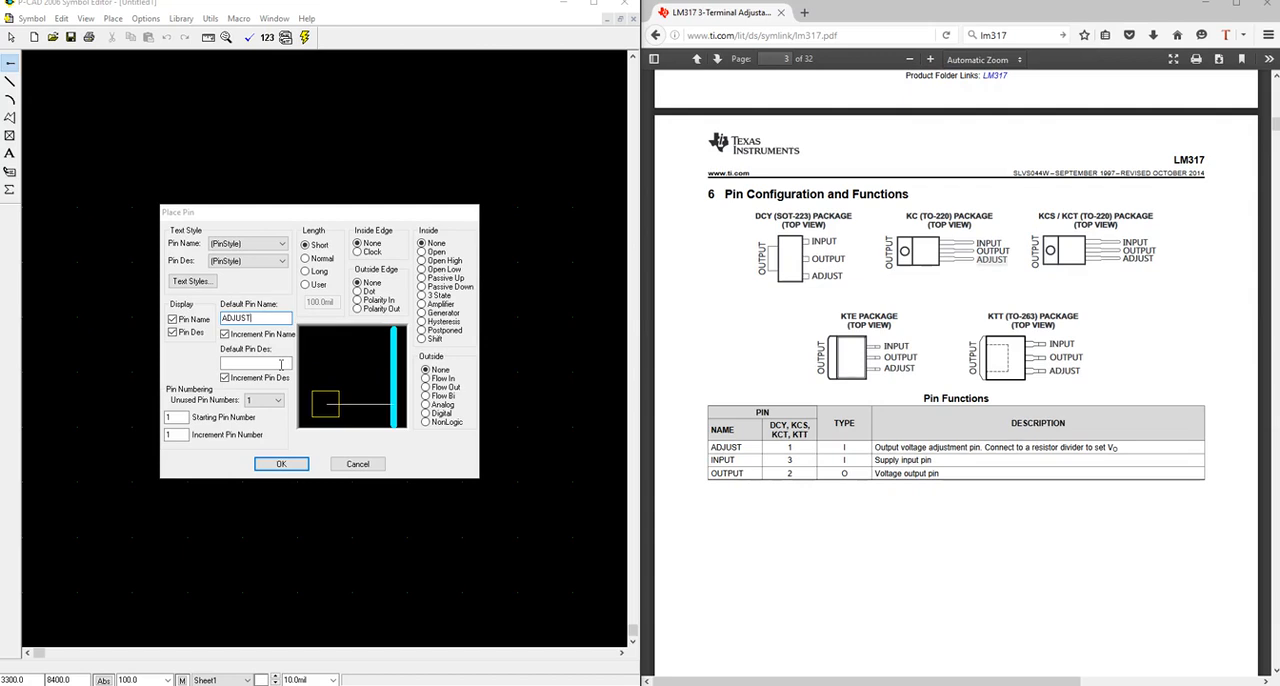
Set the default pin designator to 1 and place the pin in the drawing area.
click(281, 364)
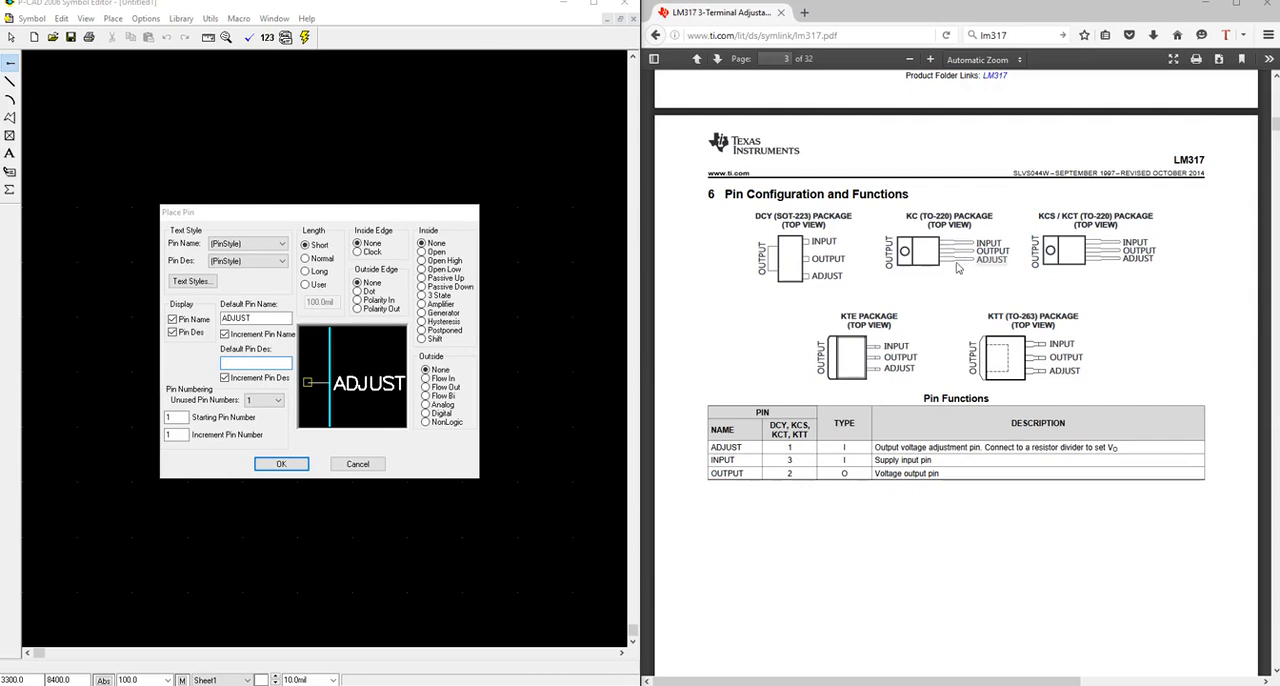
click(234, 362)
text(1)
double_click(176, 417)
double_click(178, 434)
click(281, 465)
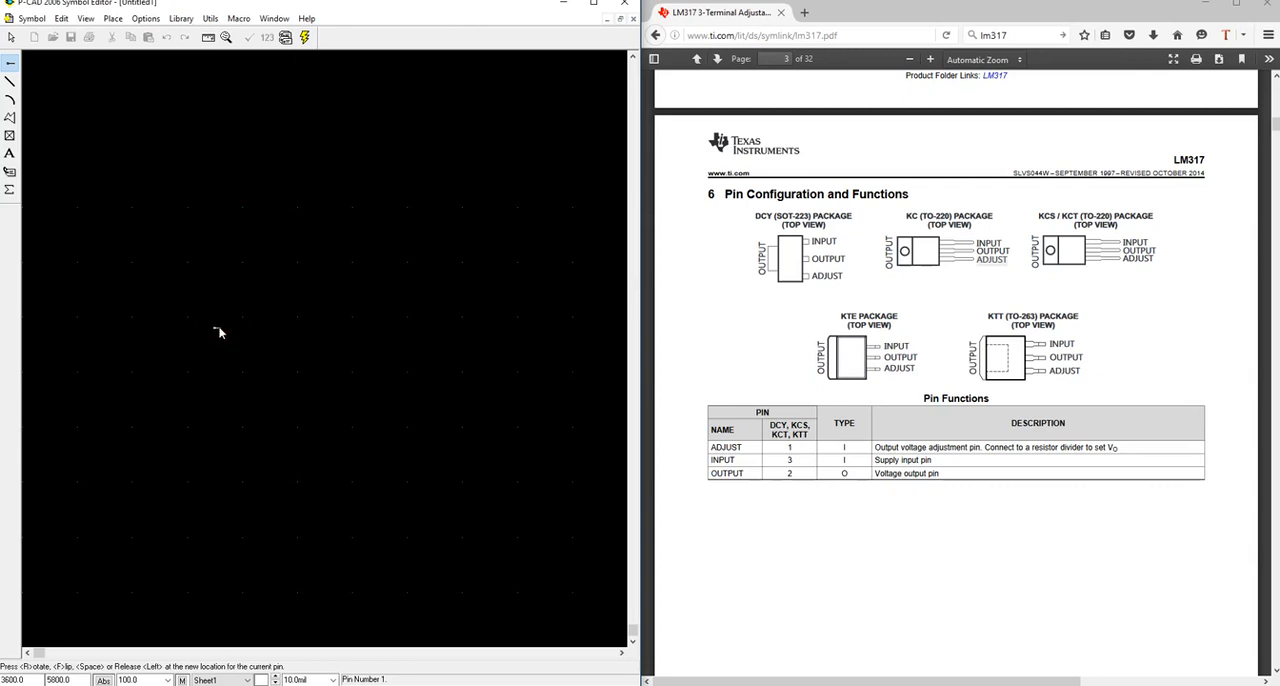
click(326, 352)
key(Escape)
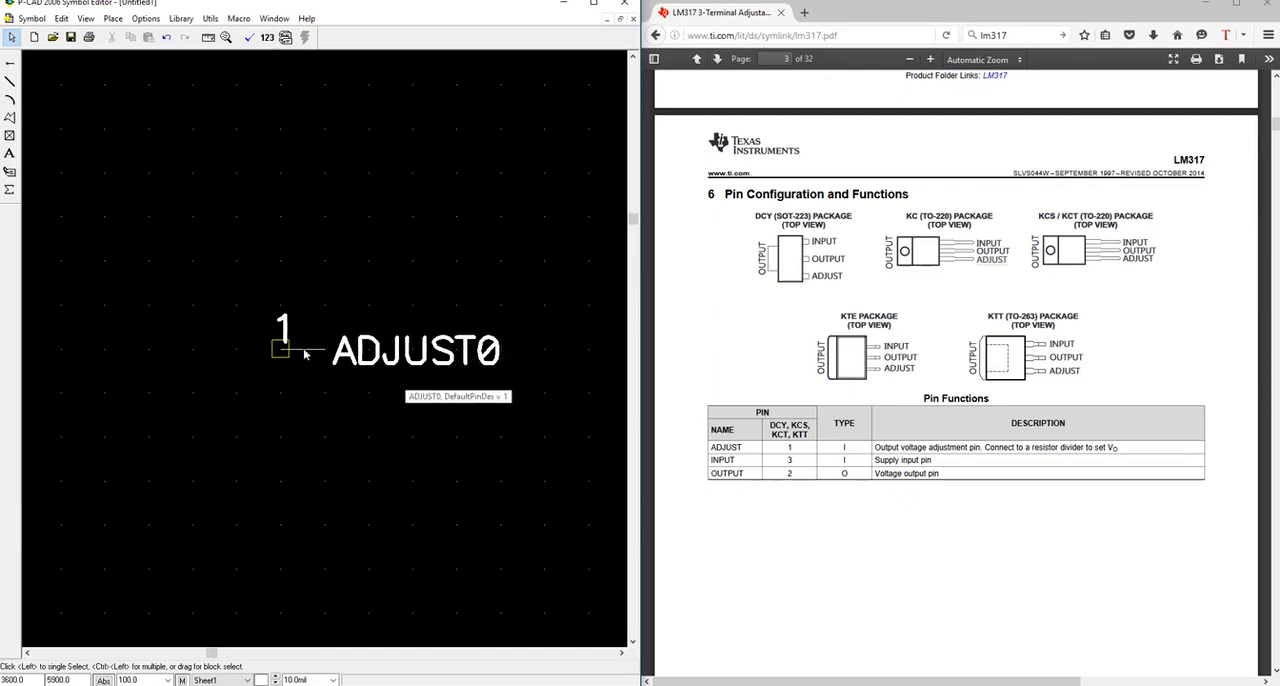
Correct the placed pin's name to ADJUST by removing the trailing 0 in its properties.
click(305, 353)
right_click(305, 353)
click(345, 432)
click(264, 336)
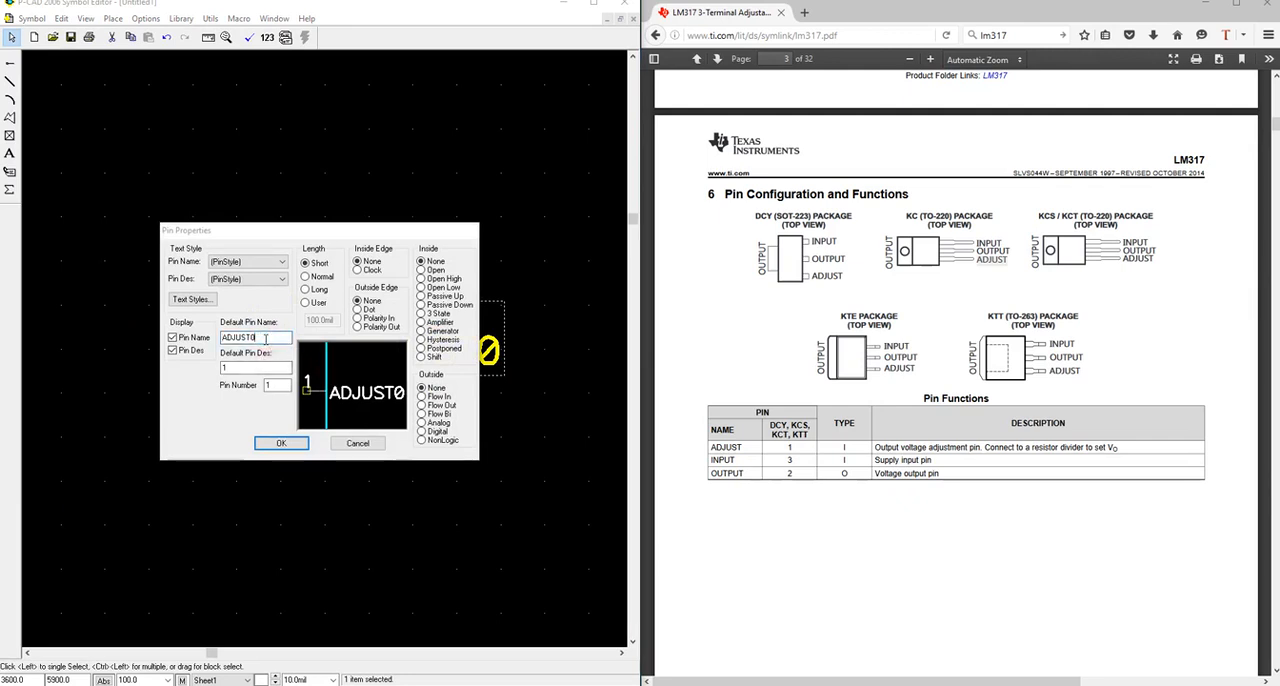
key(BackSpace)
click(237, 367)
click(278, 444)
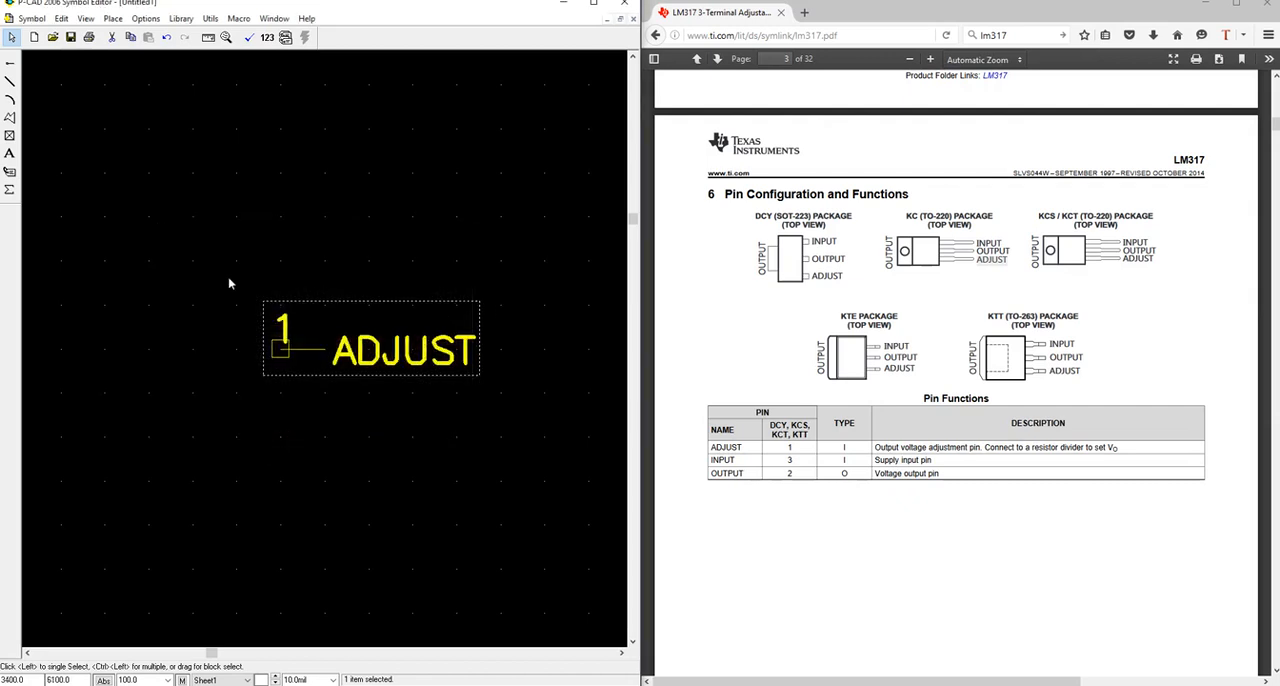
Begin a second pin with name incrementing turned off and OUTPUT copied from the datasheet as its default name.
click(12, 64)
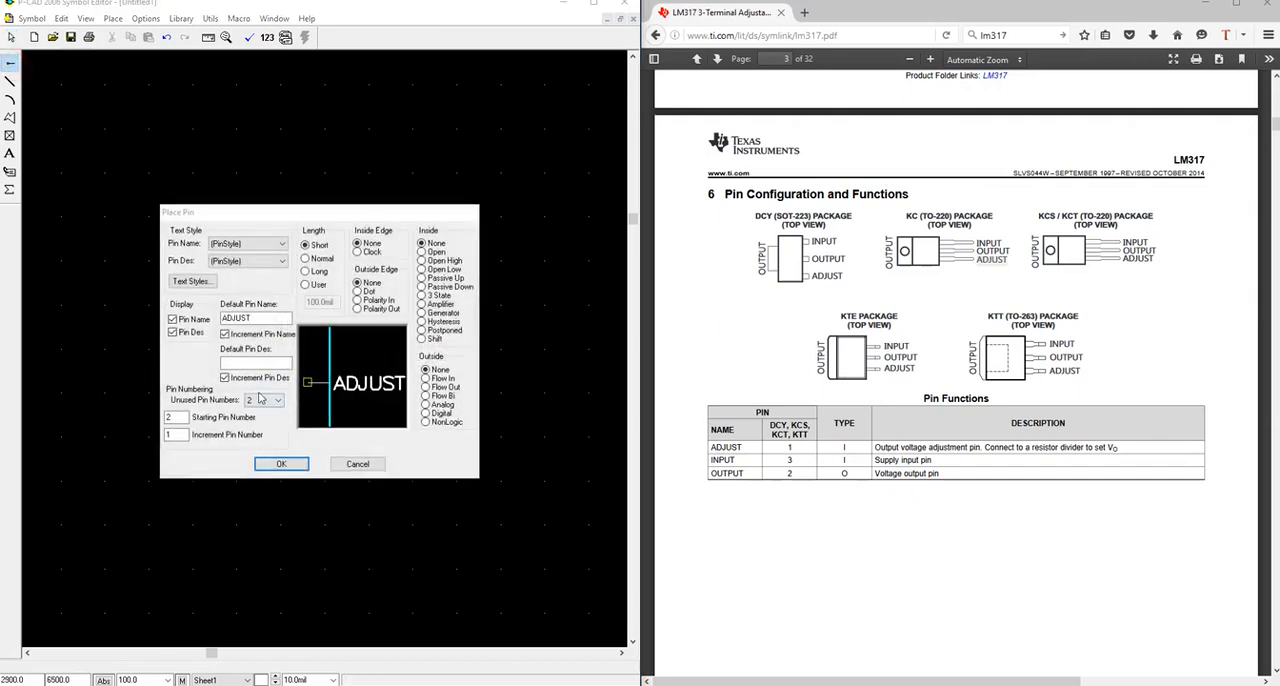
click(225, 334)
click(1010, 250)
drag(982, 253, 1010, 252)
click(980, 251)
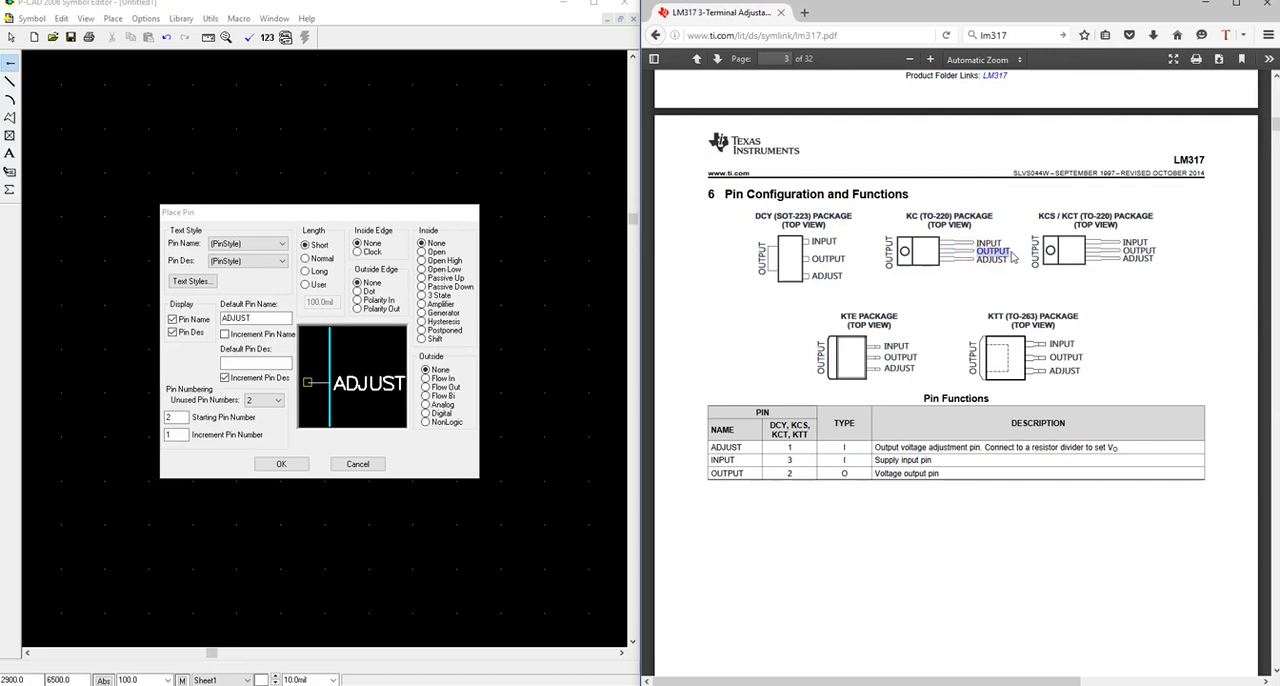
double_click(250, 318)
key(ctrl+v)
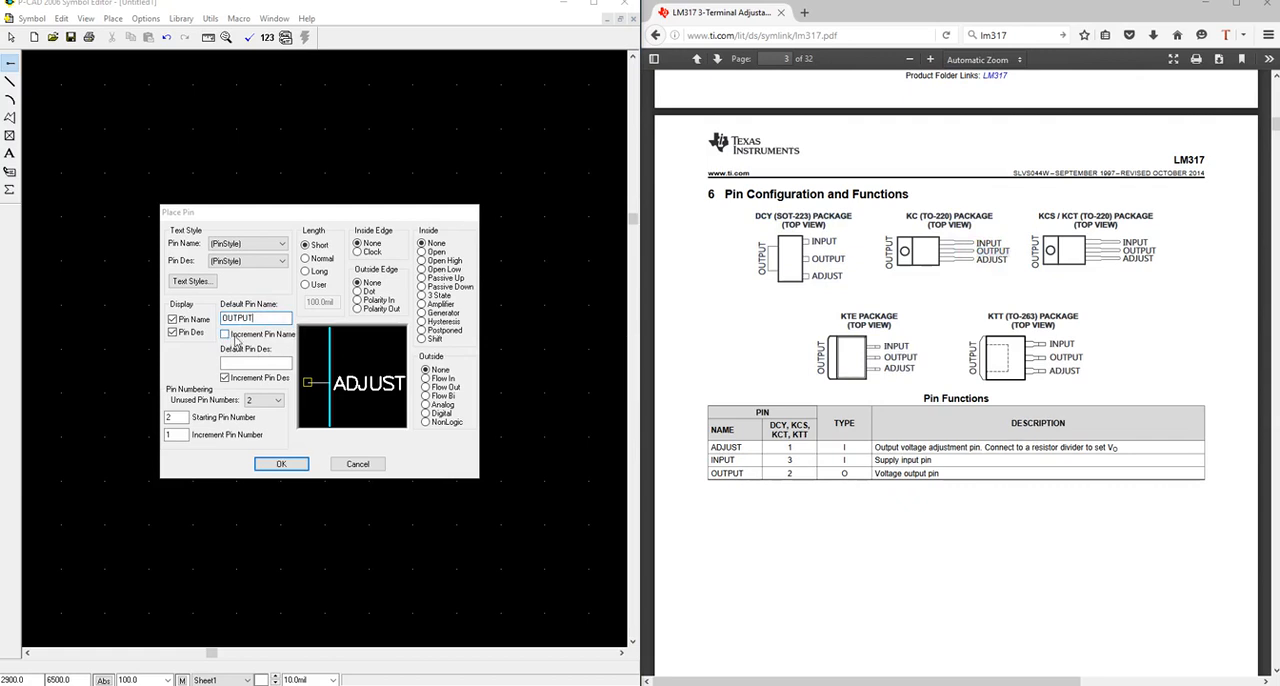
Set the pin designator to 2, place the OUTPUT pin directly below ADJUST, and add a third pin beneath it.
click(240, 362)
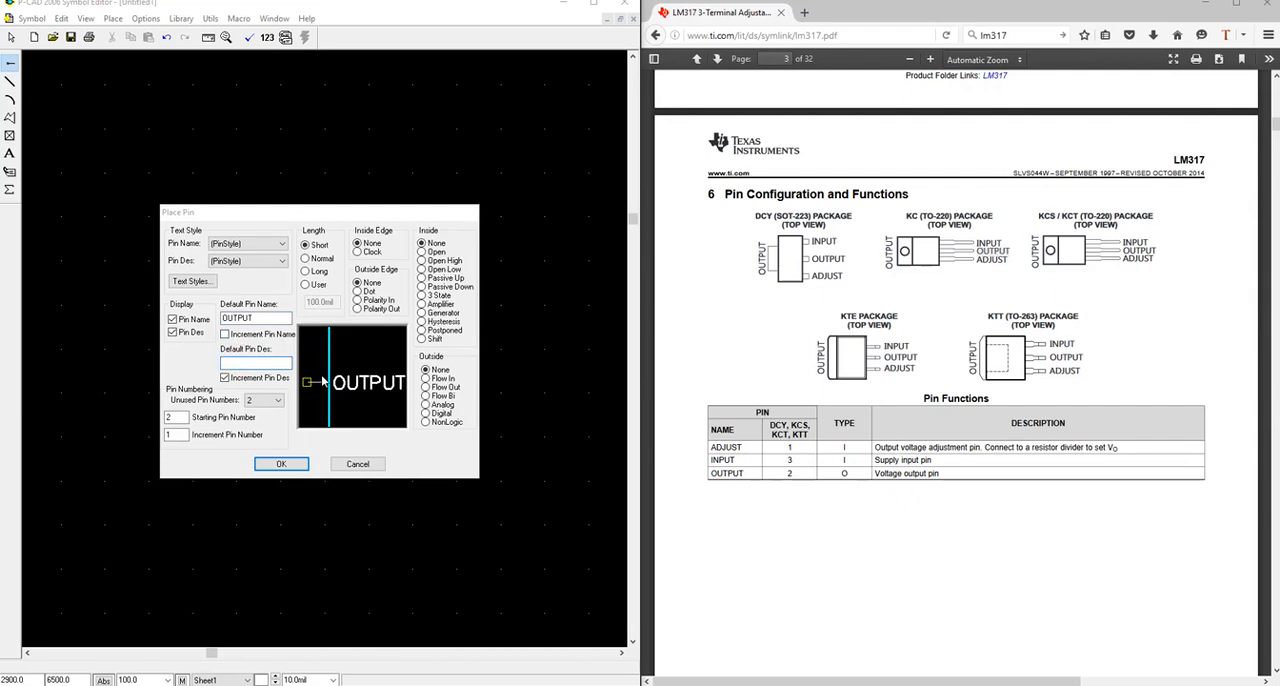
text(2)
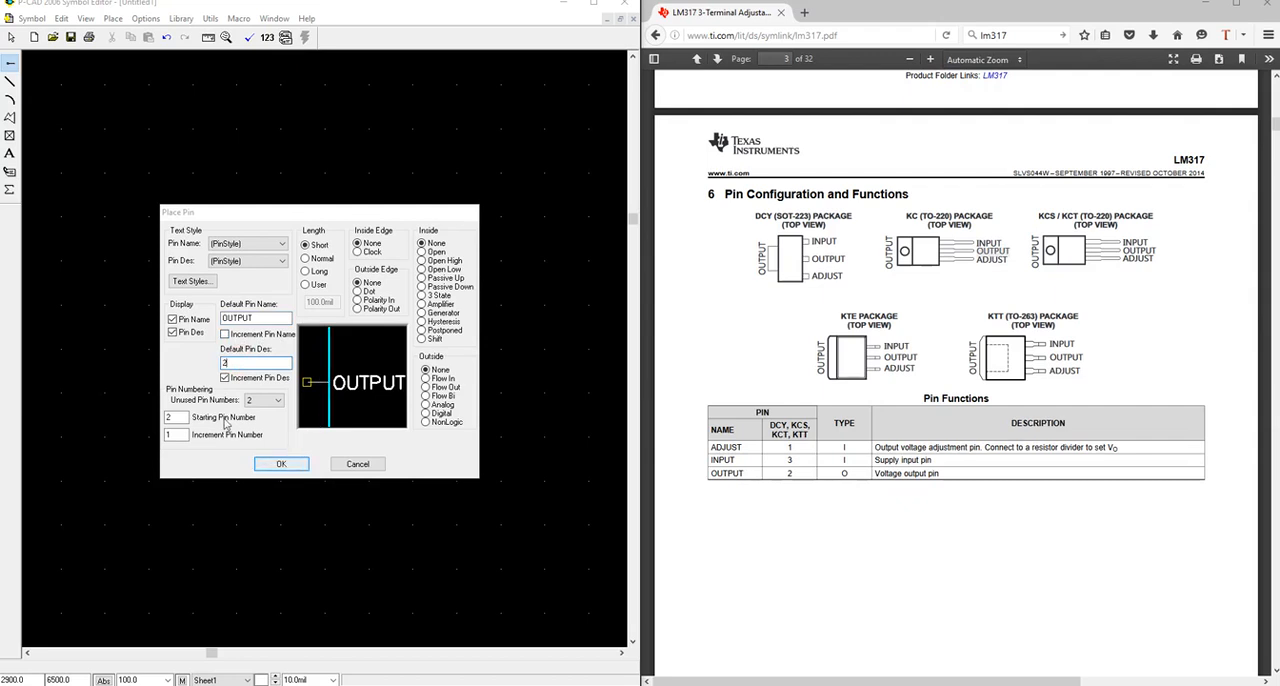
double_click(170, 417)
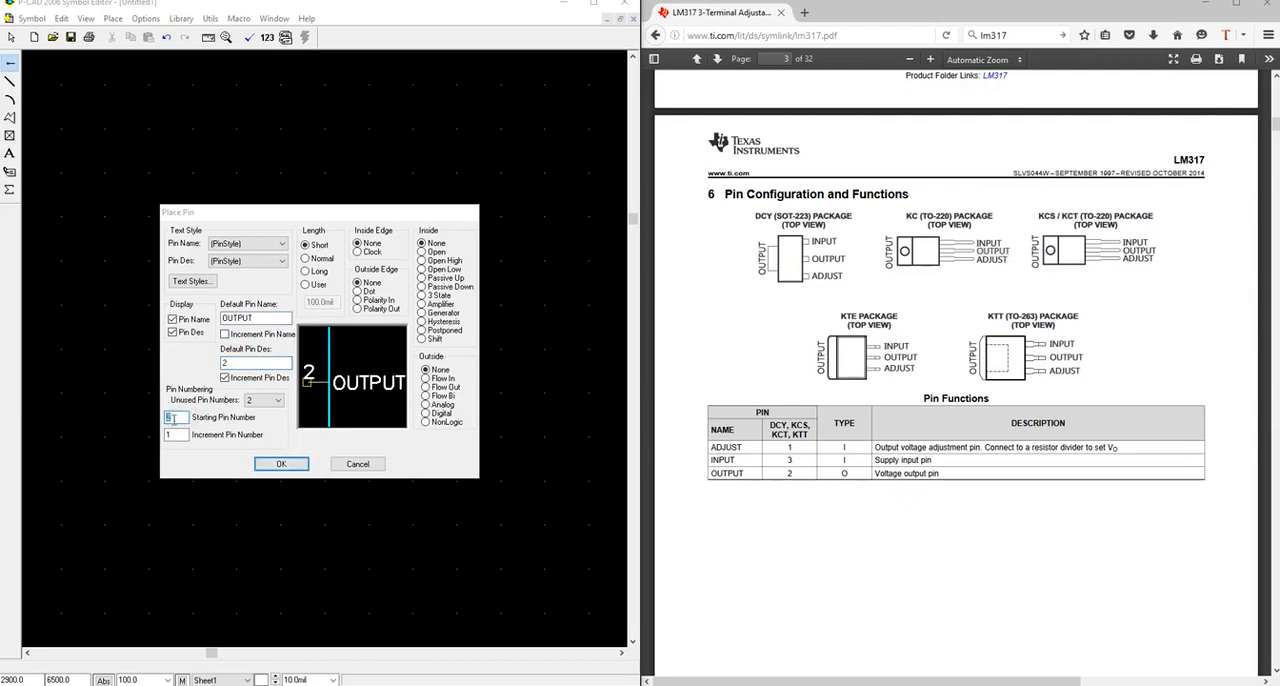
click(281, 464)
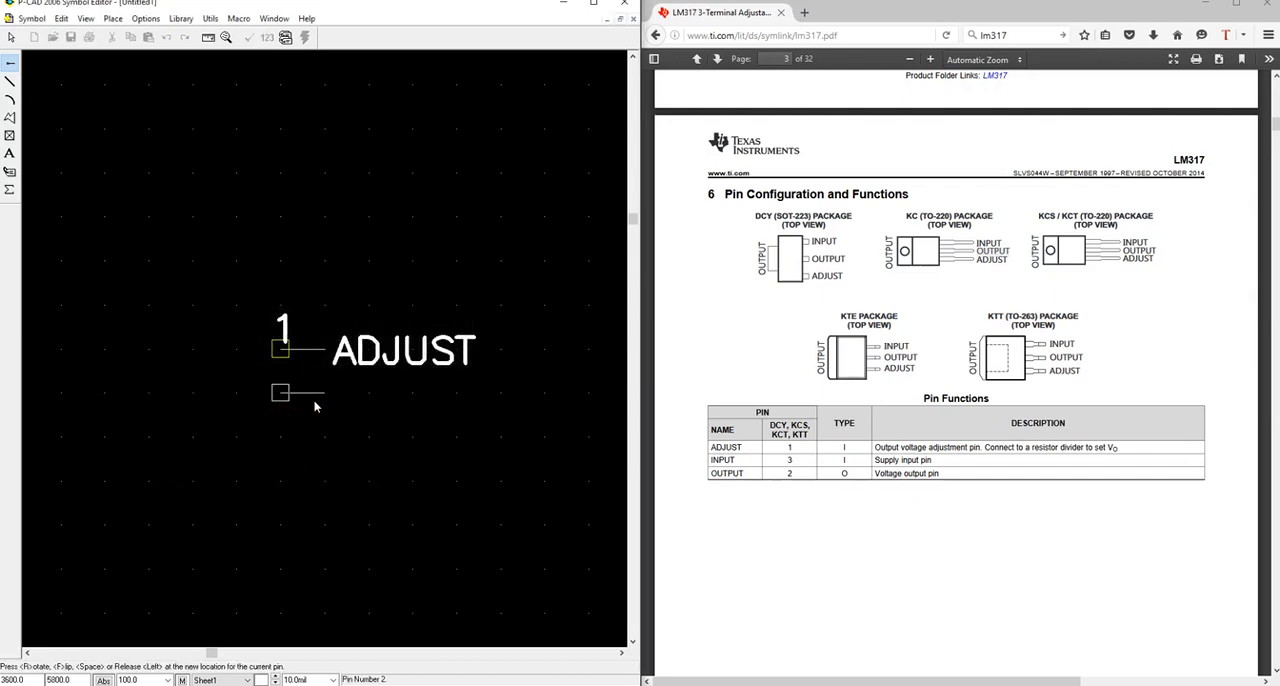
click(313, 400)
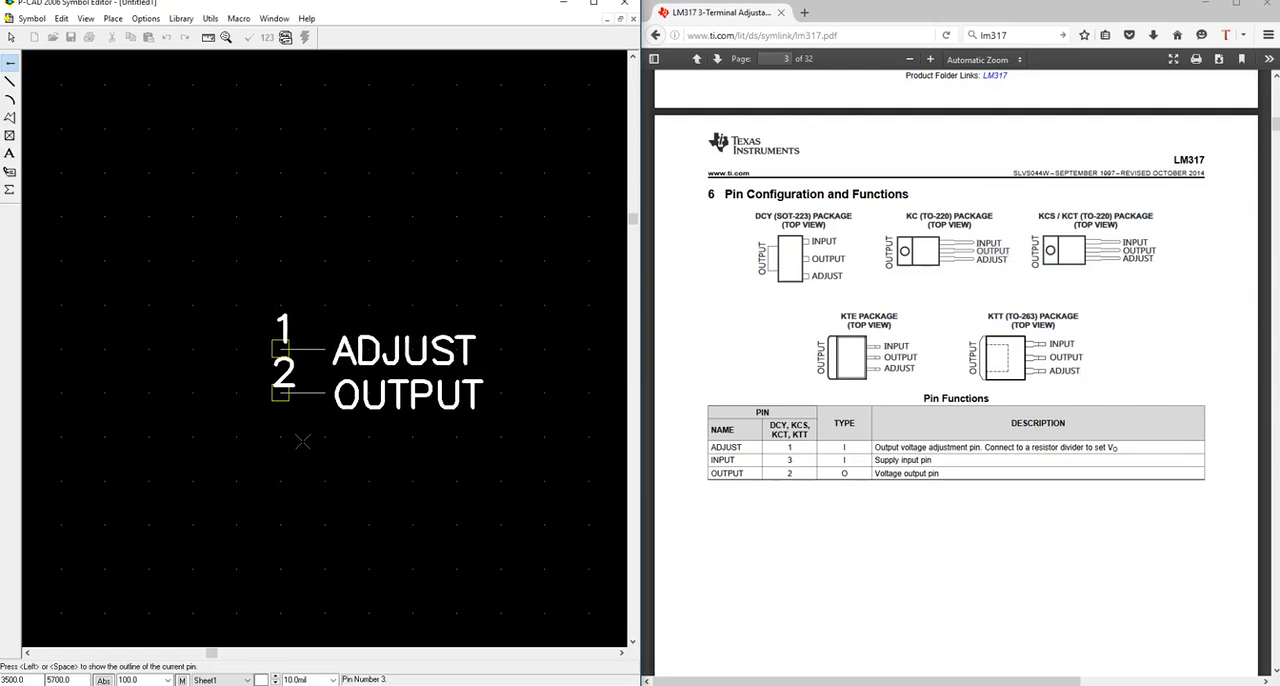
click(303, 441)
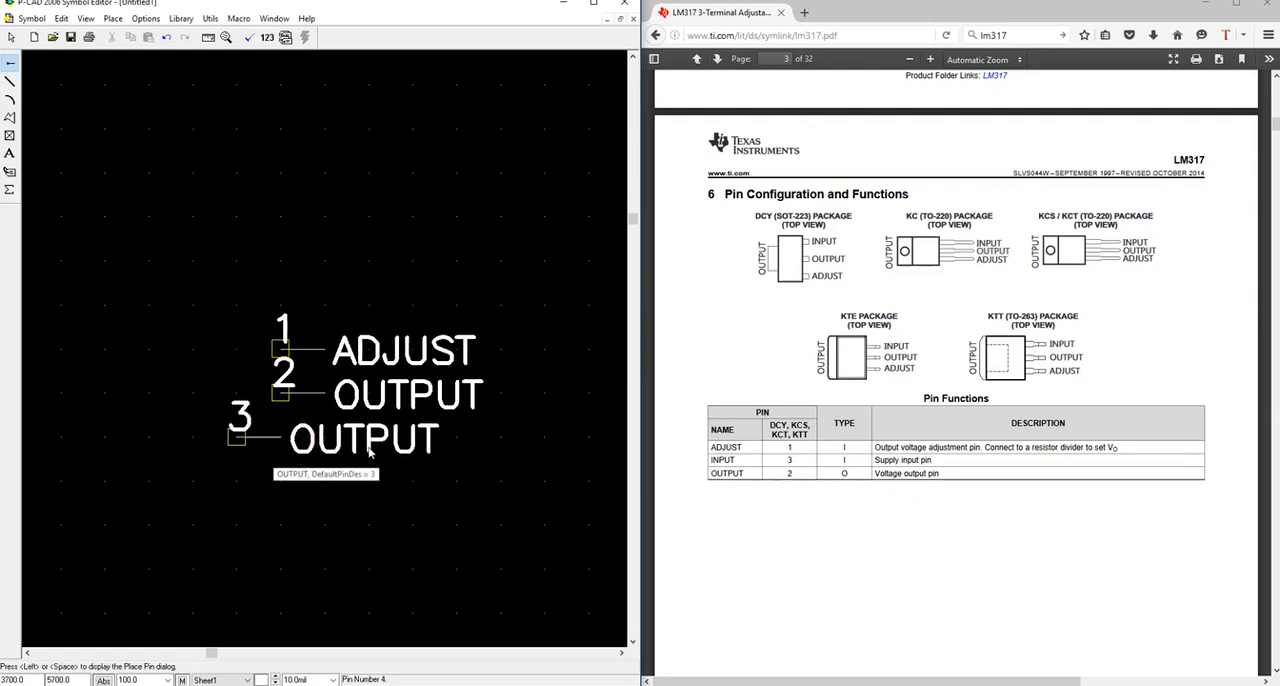
key(s)
Rename pin 3 to INPUT in its properties, copying the name from the datasheet's KC package drawing.
click(270, 440)
right_click(266, 438)
click(318, 450)
double_click(256, 337)
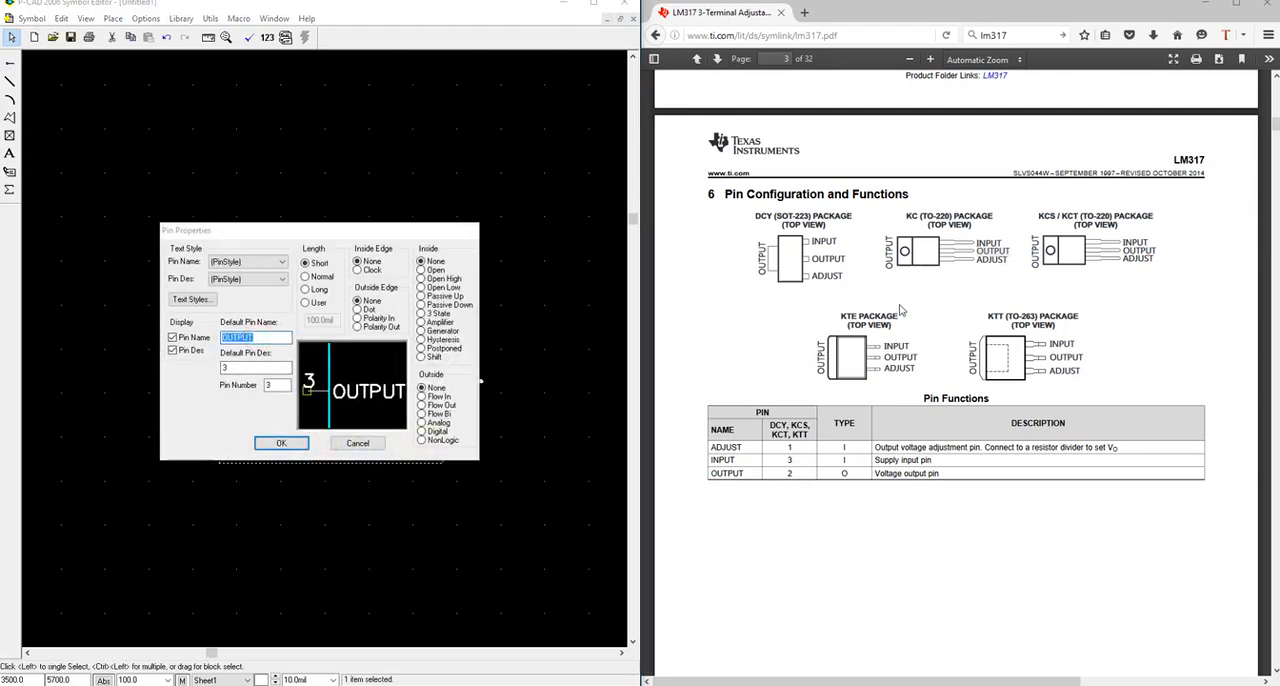
click(984, 244)
drag(977, 243, 1002, 243)
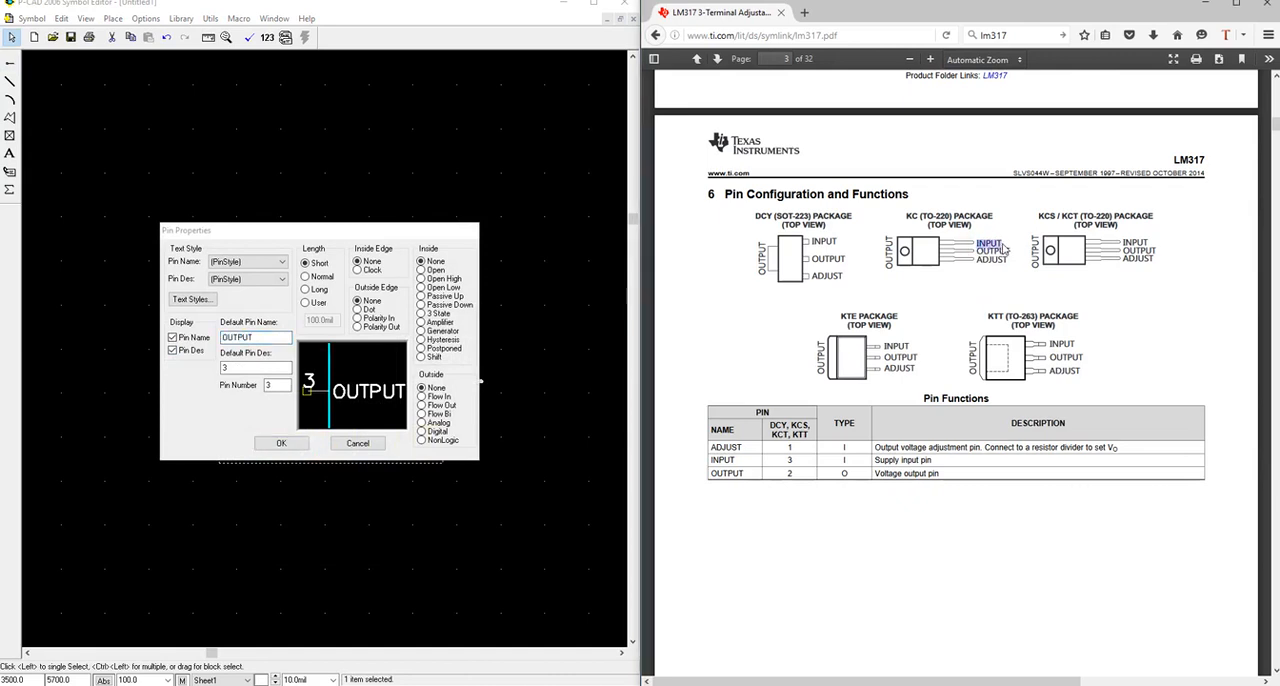
key(ctrl+c)
click(302, 395)
key(ctrl+v)
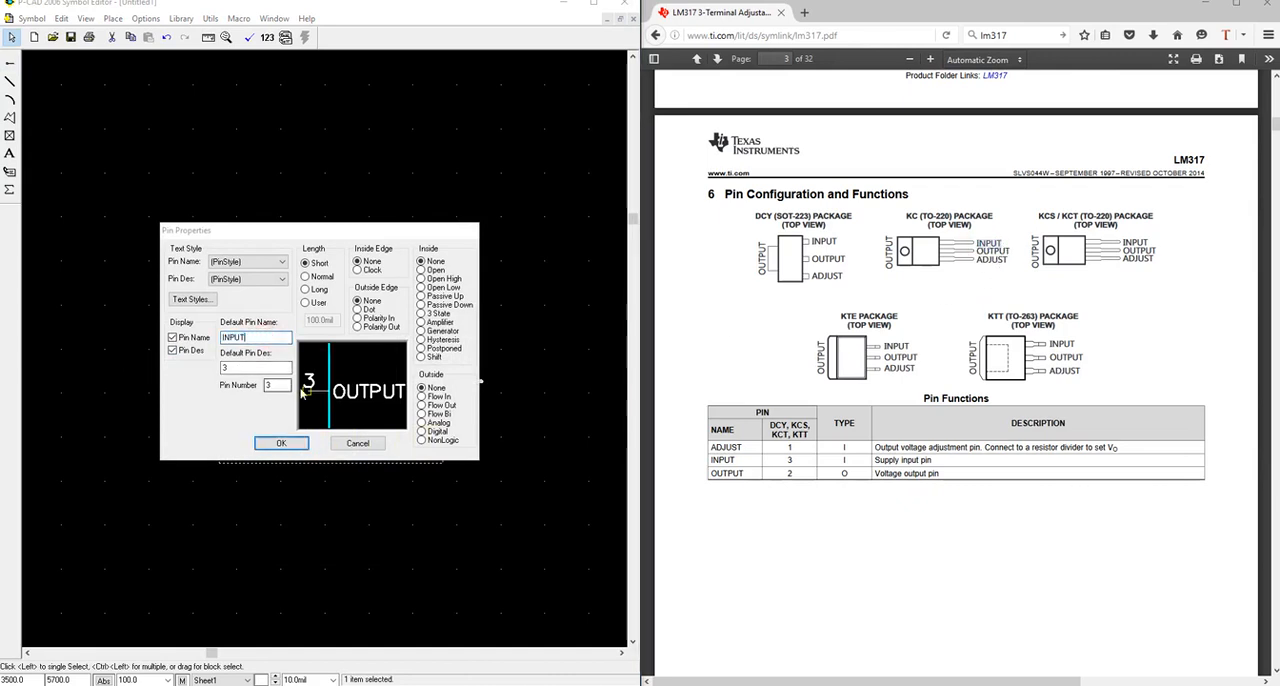
click(281, 443)
Move the INPUT pin so that it lines up vertically below the ADJUST and OUTPUT pins.
click(281, 447)
drag(282, 441, 327, 437)
click(307, 501)
Try block-selecting the pins with windows of different extents, enclosing all three completely, and clear the selection.
drag(200, 283, 437, 337)
drag(190, 245, 572, 400)
drag(572, 246, 600, 522)
click(420, 529)
drag(205, 272, 416, 546)
drag(218, 297, 486, 471)
drag(239, 271, 524, 516)
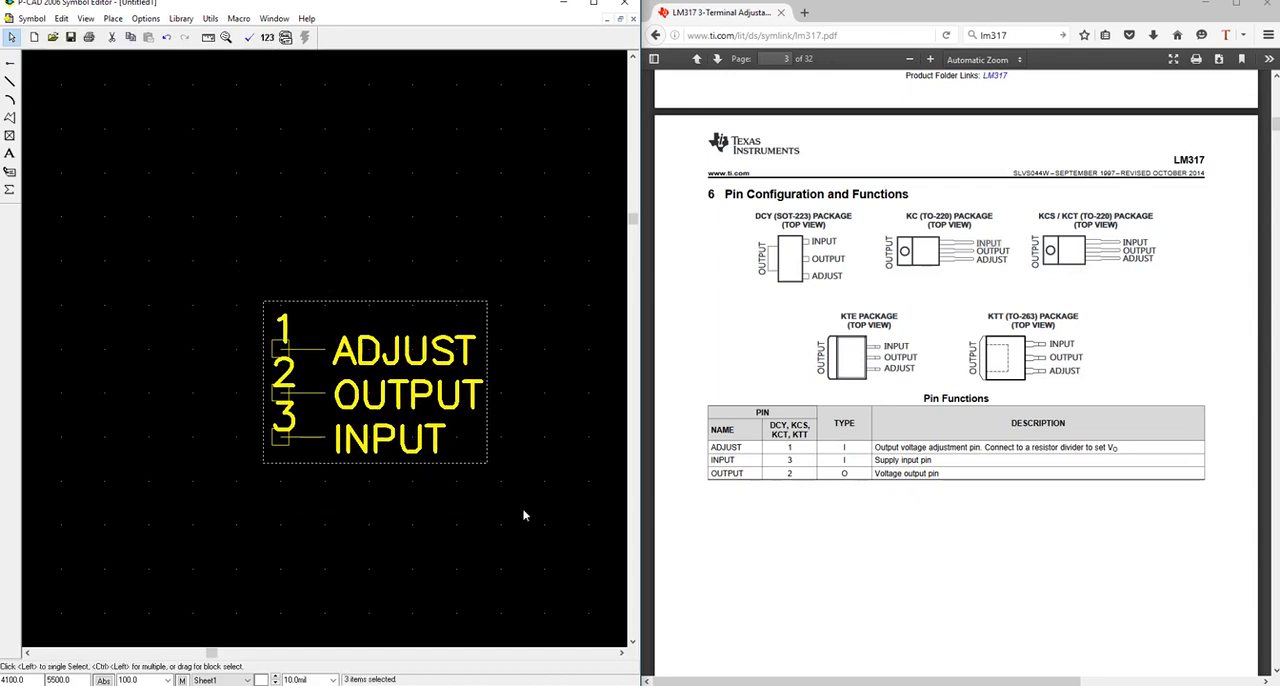
click(227, 254)
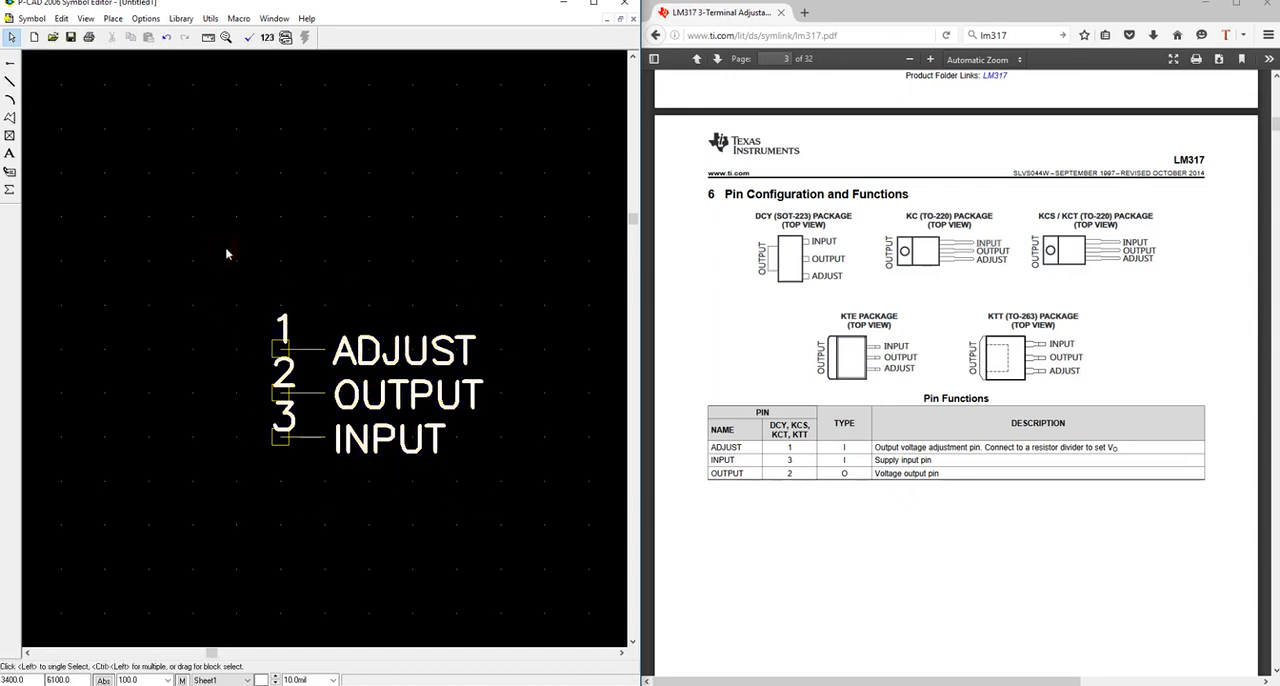
Set the block selection mode to Touching Block.
click(147, 24)
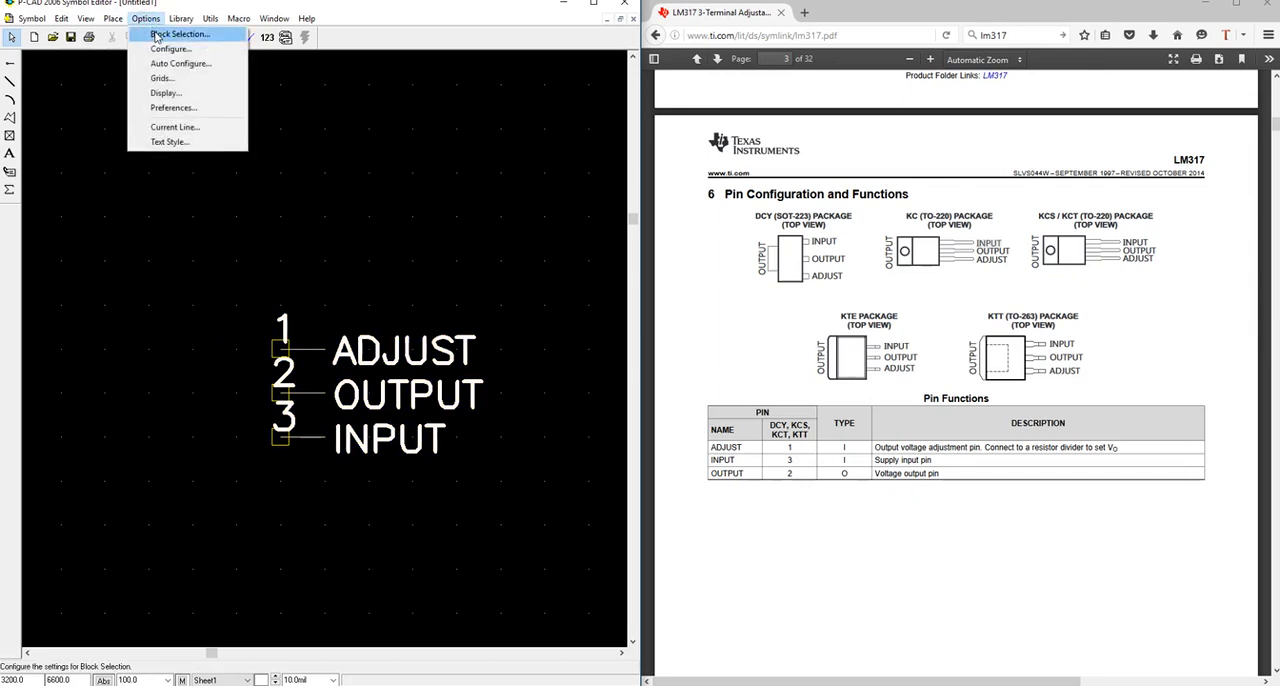
click(172, 34)
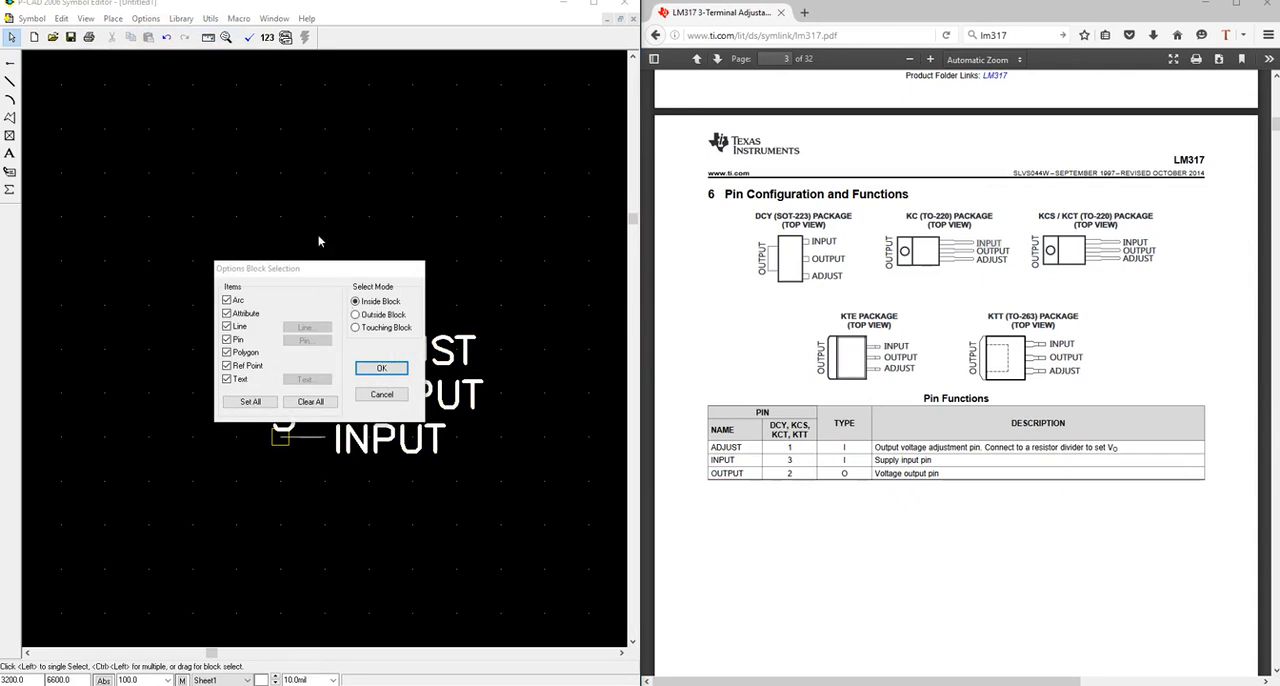
key(Escape)
click(146, 18)
click(172, 34)
click(377, 335)
click(381, 368)
Try block-selecting the pins with a window that only partly encloses their names, and clear the selection.
drag(222, 263, 389, 486)
drag(181, 275, 402, 489)
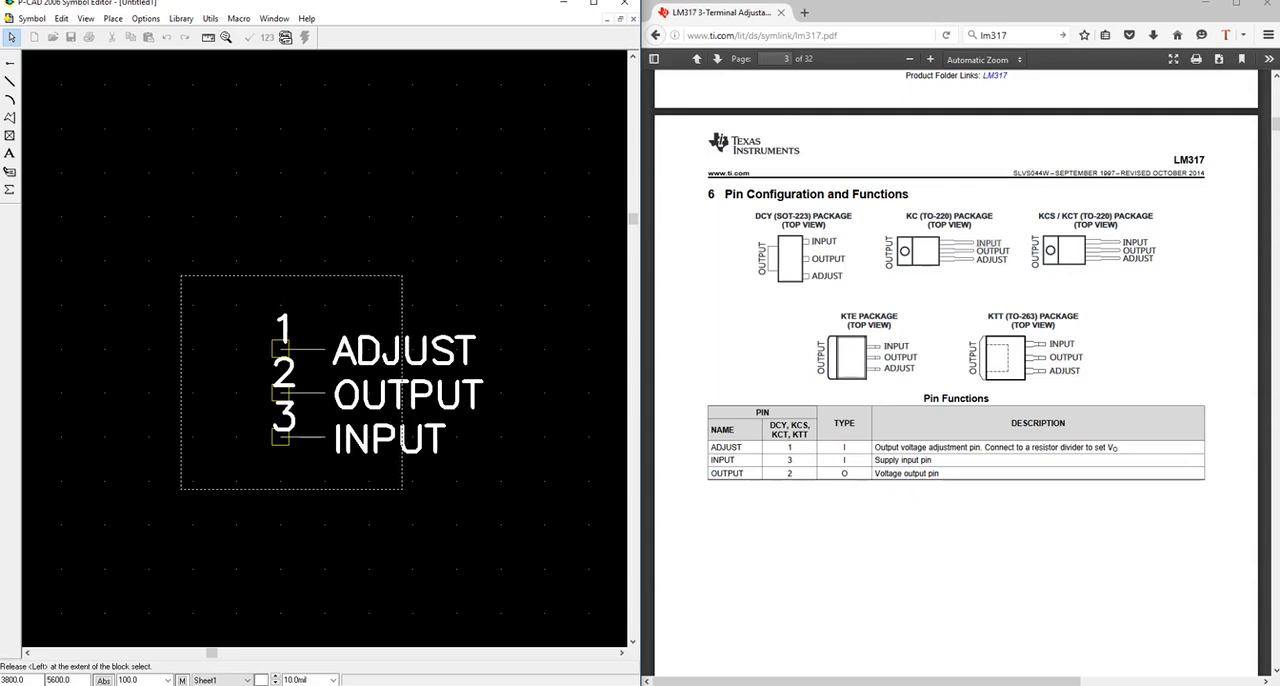
drag(402, 489, 402, 490)
click(318, 488)
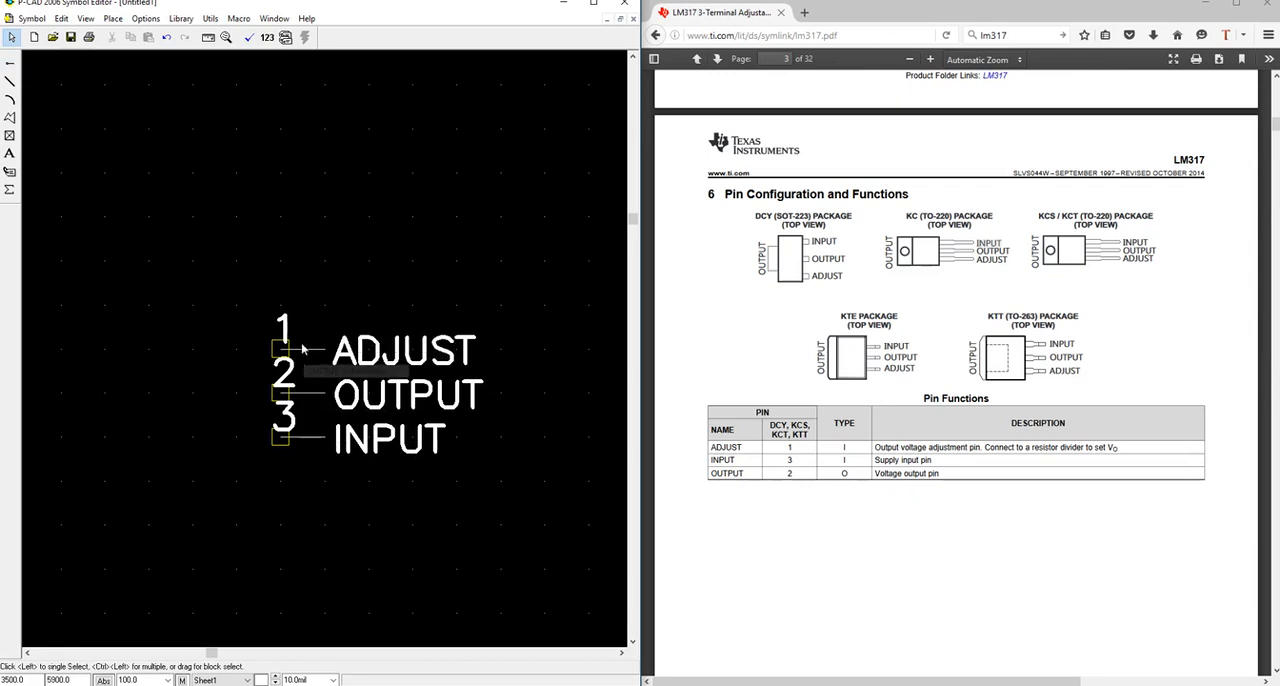
Open the properties of the OUTPUT pin, review its default name, and close them without changes.
click(306, 396)
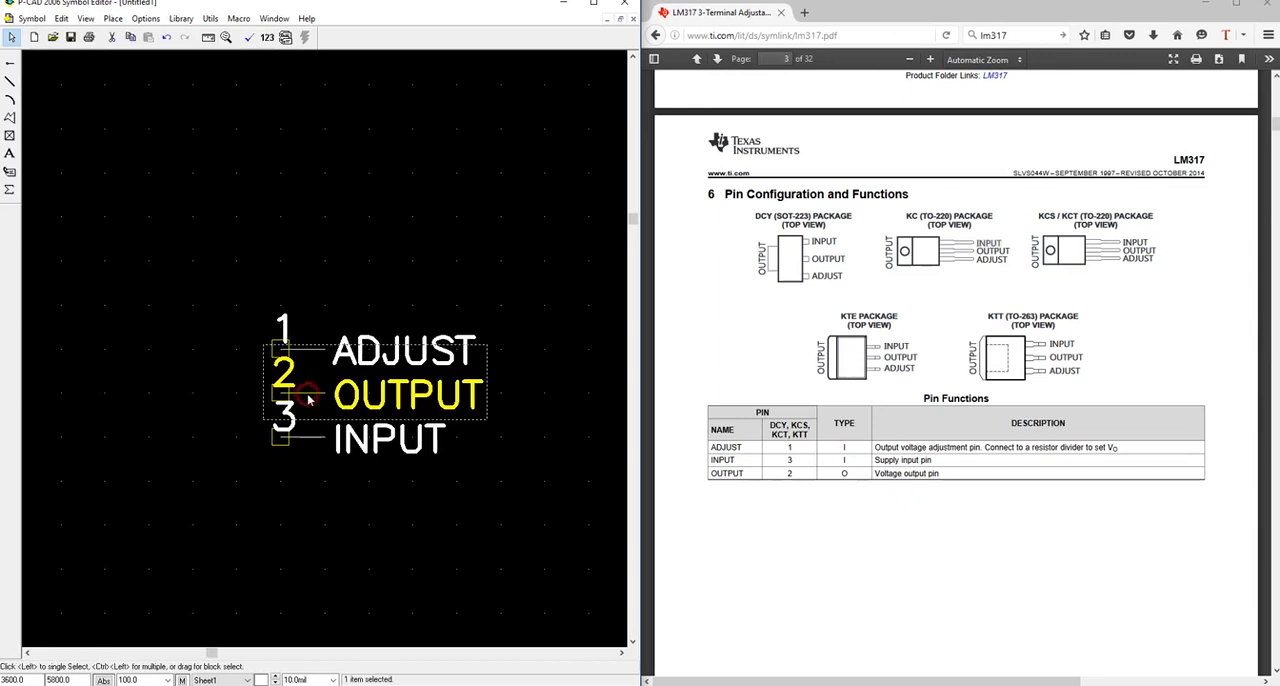
right_click(268, 393)
click(290, 403)
drag(288, 338, 221, 338)
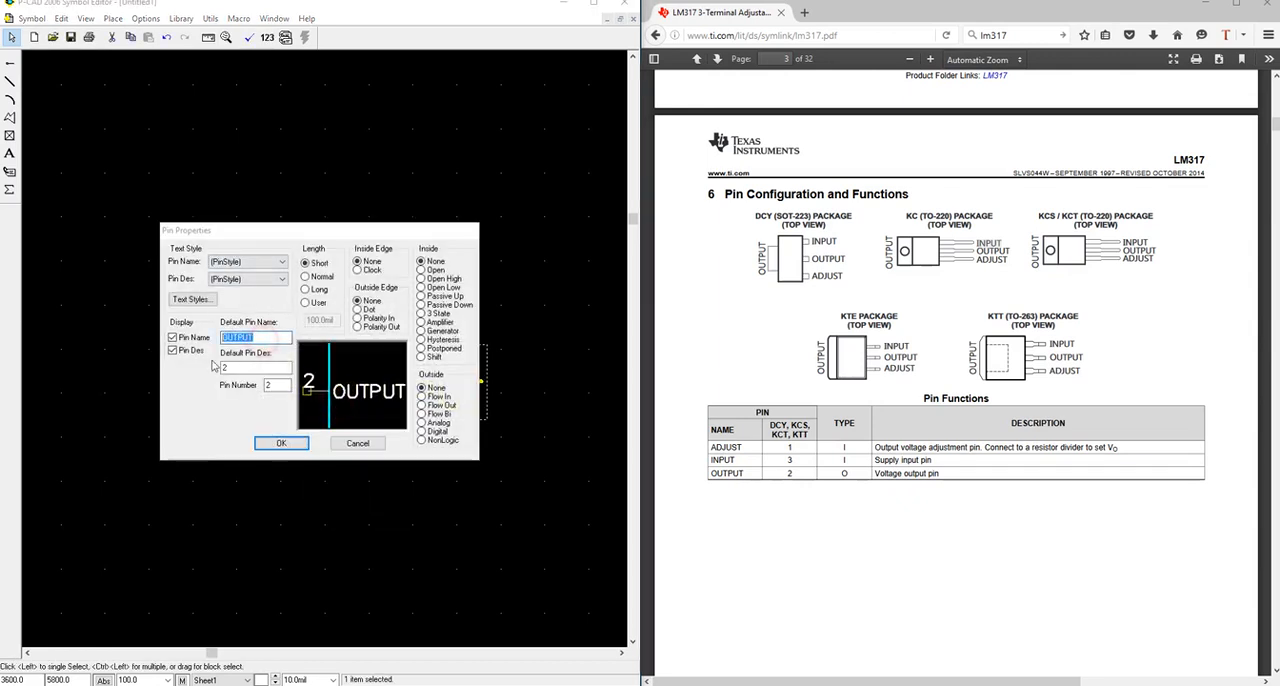
click(281, 443)
Move the INPUT pin away from the other pins to the upper-left area of the symbol.
click(287, 441)
click(249, 486)
drag(215, 300, 145, 258)
Move the OUTPUT pin to the right of INPUT at the same height and flip it so its number faces outward.
click(177, 436)
click(189, 522)
click(185, 484)
drag(185, 484, 498, 278)
key(f)
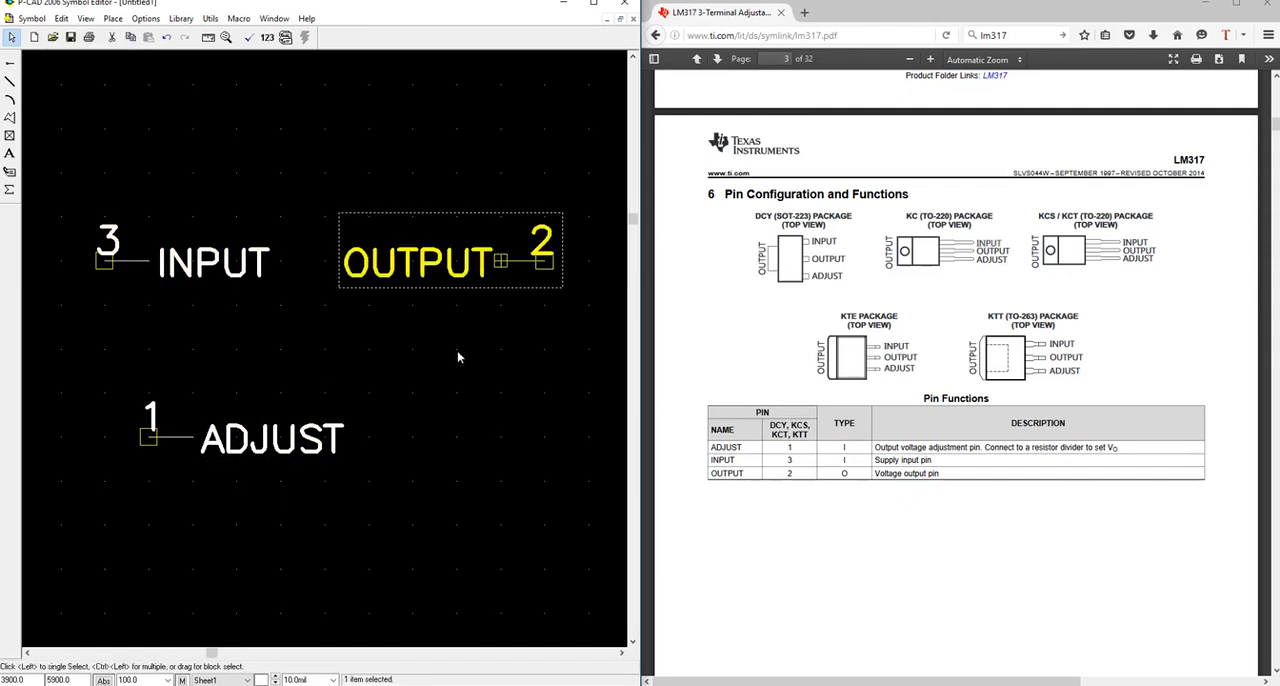
Move the ADJUST pin directly below OUTPUT, flipped to face the same way, and return to the datasheet's first page.
click(172, 447)
drag(172, 447, 508, 345)
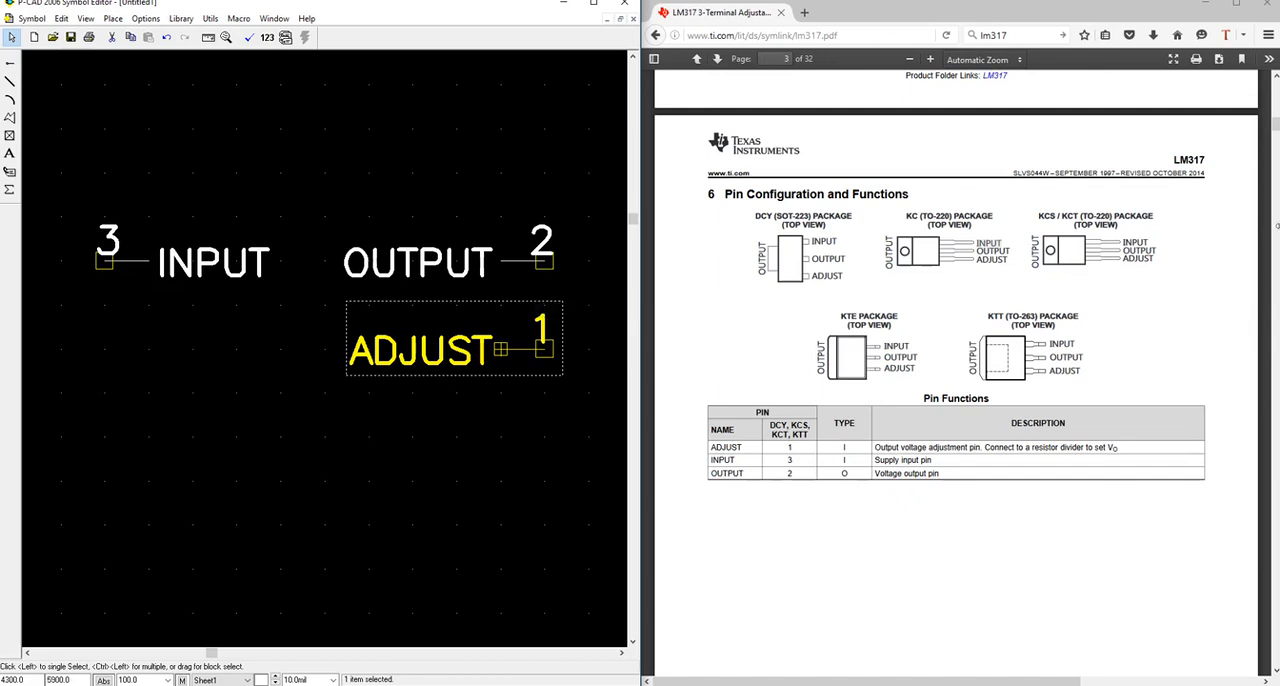
drag(1277, 126, 1277, 88)
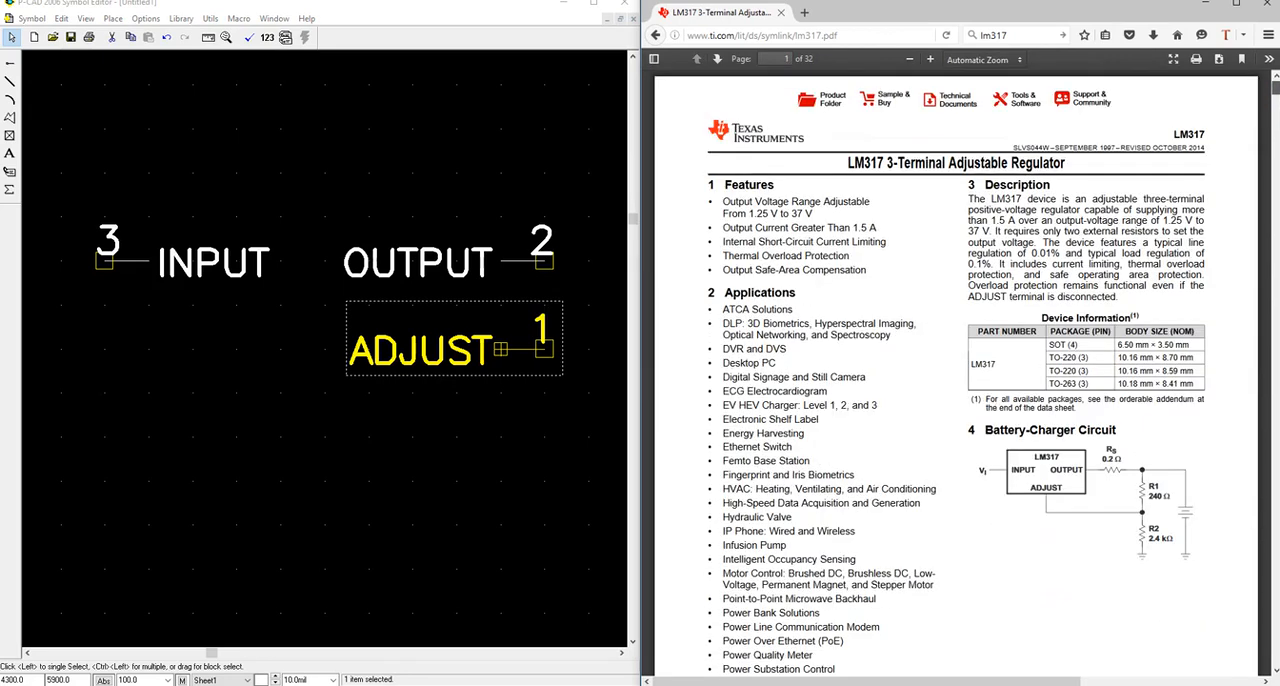
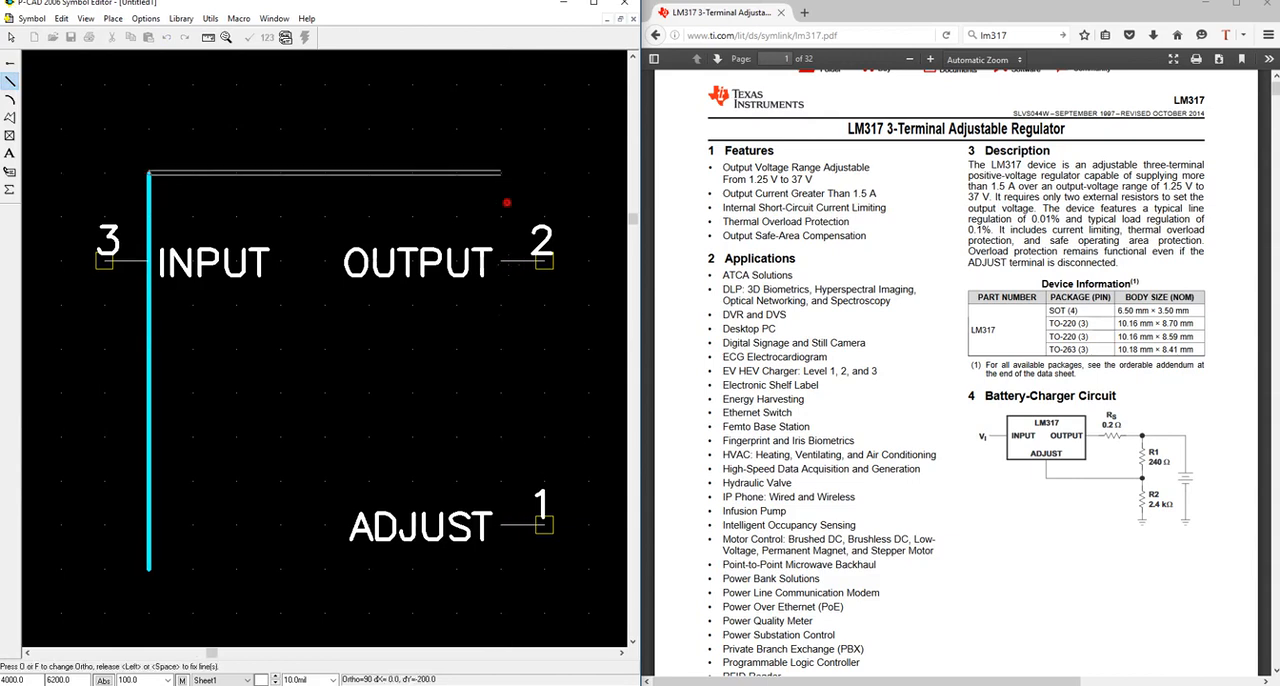
Finish the rectangular outline around the pin names and move its top edge down 100 mil toward INPUT and OUTPUT.
right_click(265, 513)
key(s)
click(343, 174)
drag(330, 172, 150, 215)
Shorten the outline's left and right edges so their upper ends meet the lowered top edge.
click(150, 179)
click(150, 173)
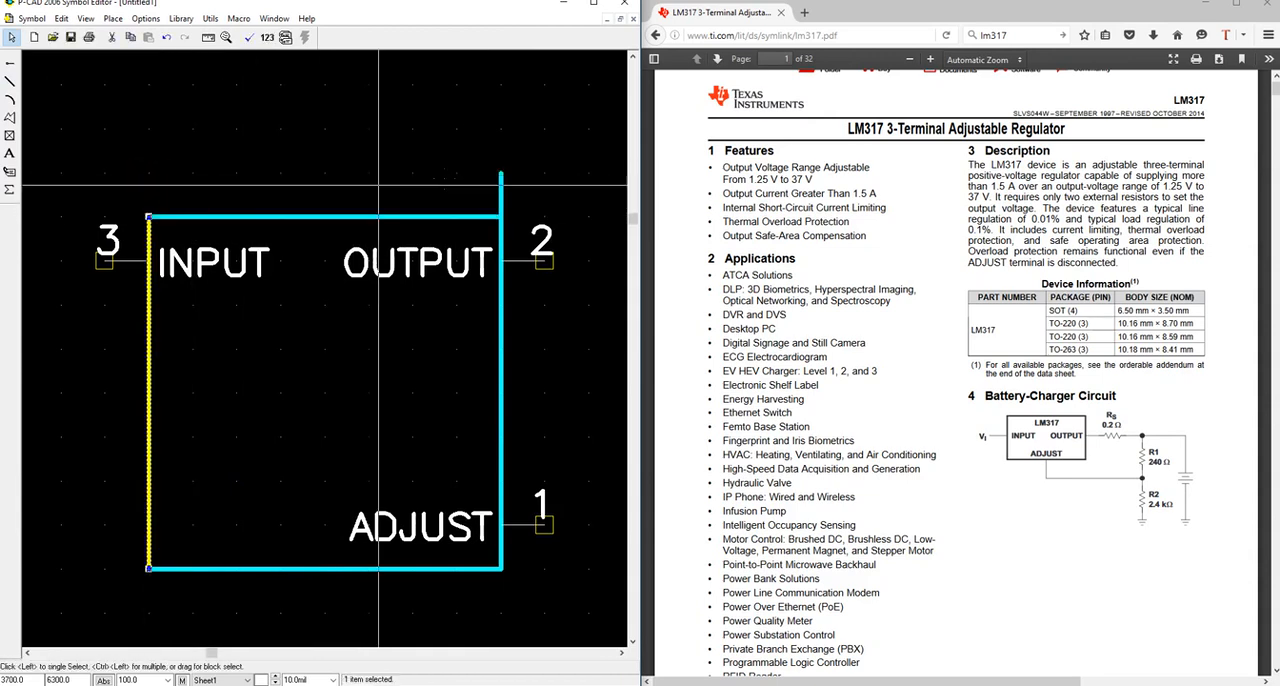
click(502, 176)
drag(502, 172, 502, 216)
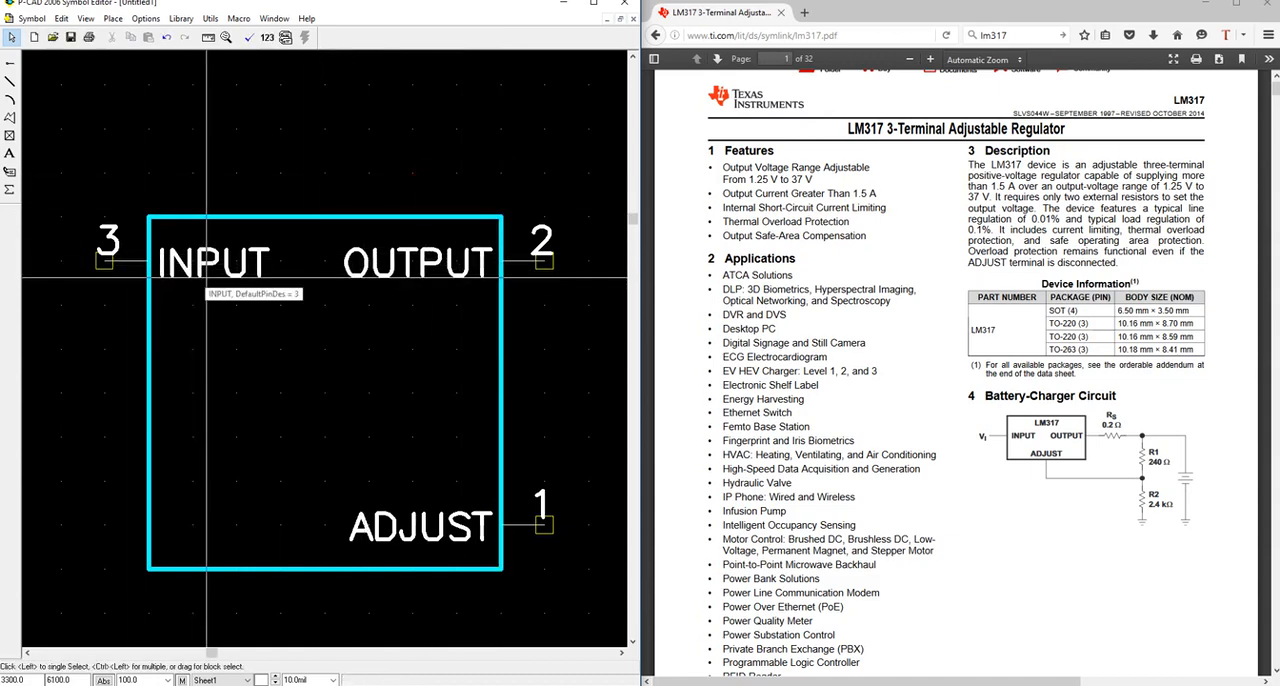
Move the INPUT pin and the outline's left edge 100 mil inward, closer to the OUTPUT pin.
drag(210, 270, 262, 262)
click(151, 332)
drag(151, 331, 193, 349)
Shorten the outline's bottom and top edges so their left ends meet the shifted left edge.
click(162, 569)
drag(150, 569, 193, 569)
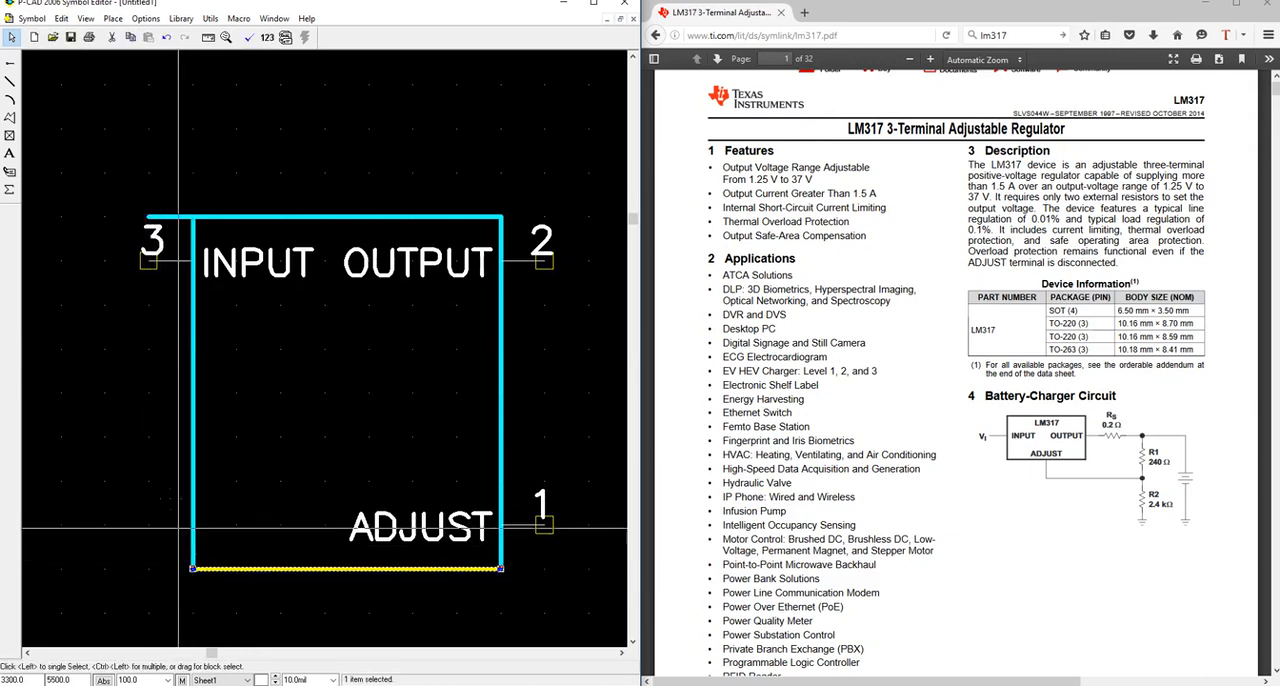
click(160, 215)
double_click(160, 216)
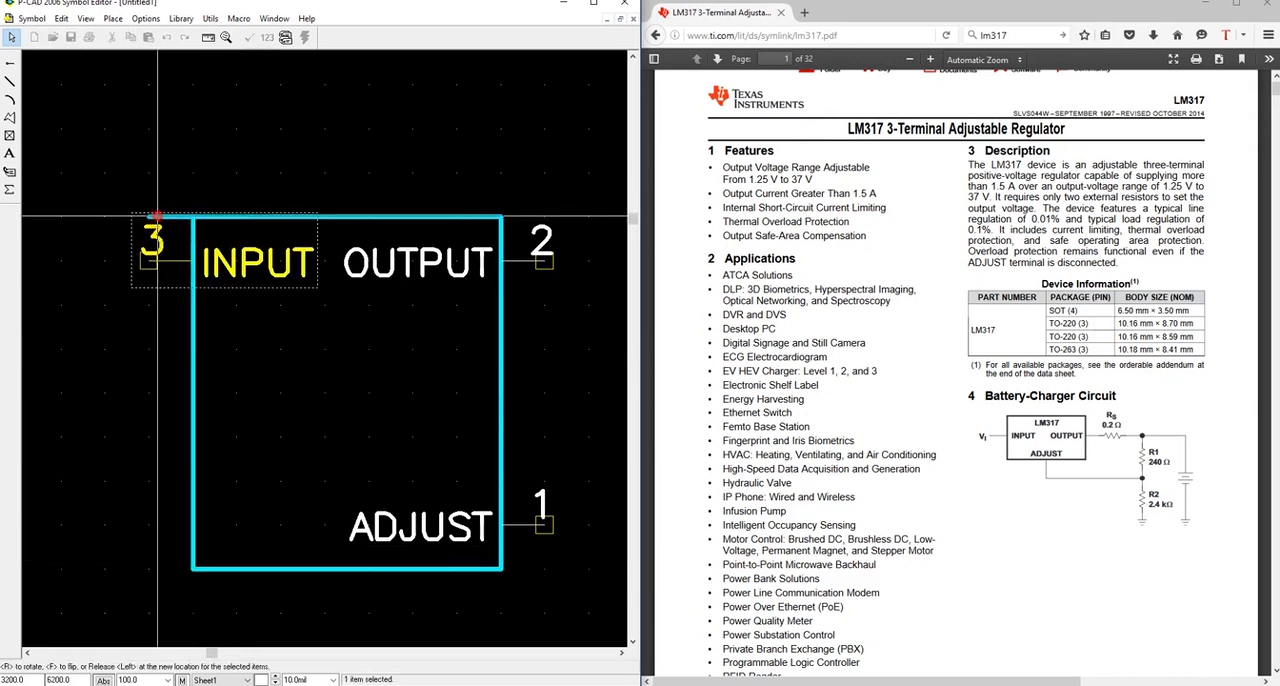
key(Escape)
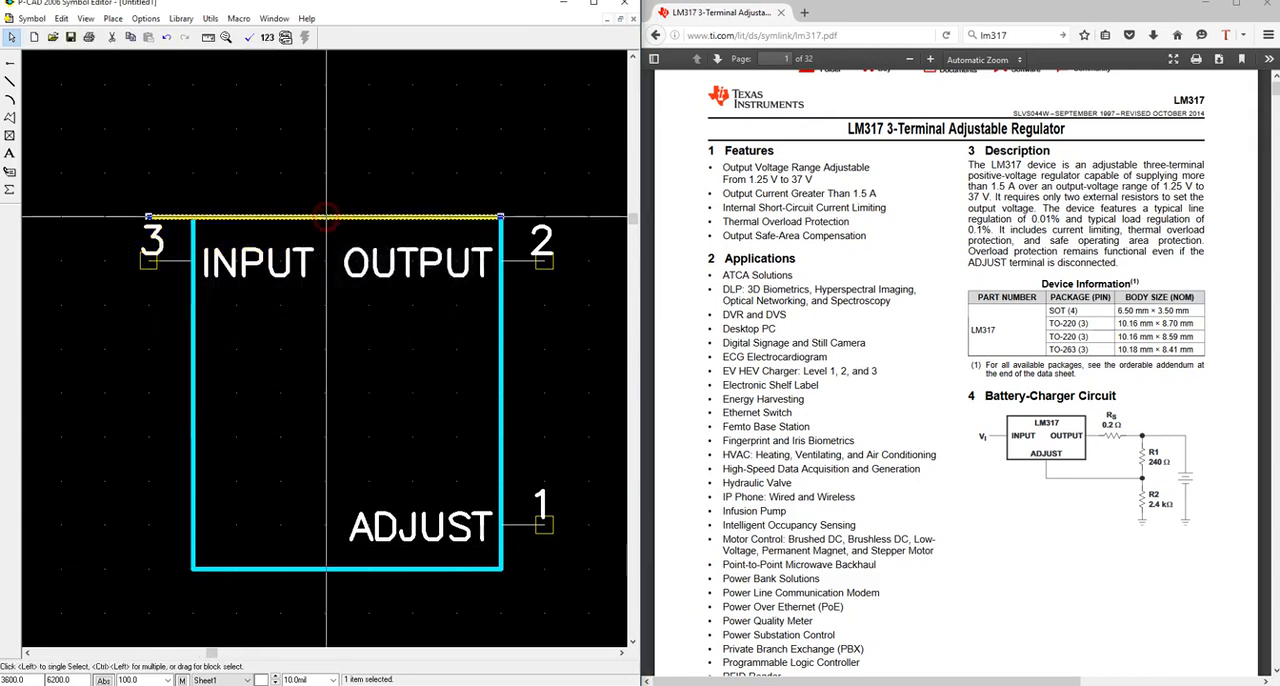
click(150, 215)
drag(150, 215, 193, 215)
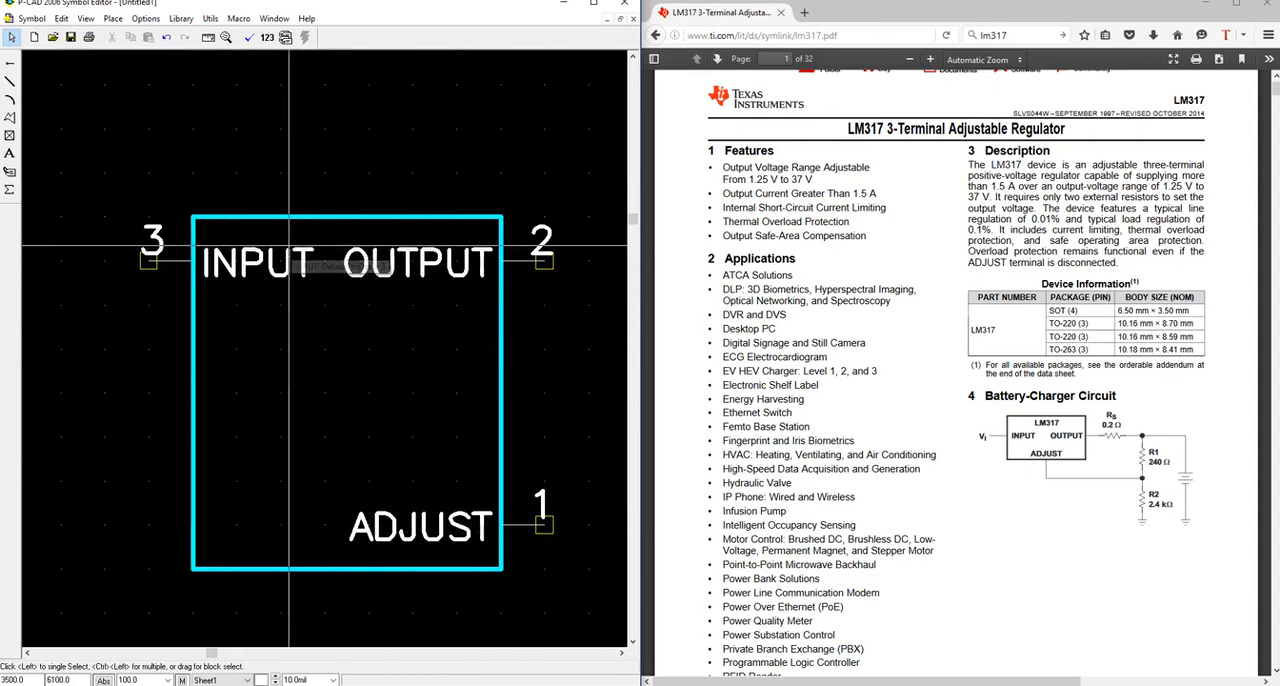
Place a reference point on the outer end of the INPUT pin, validating the symbol before and after.
click(250, 38)
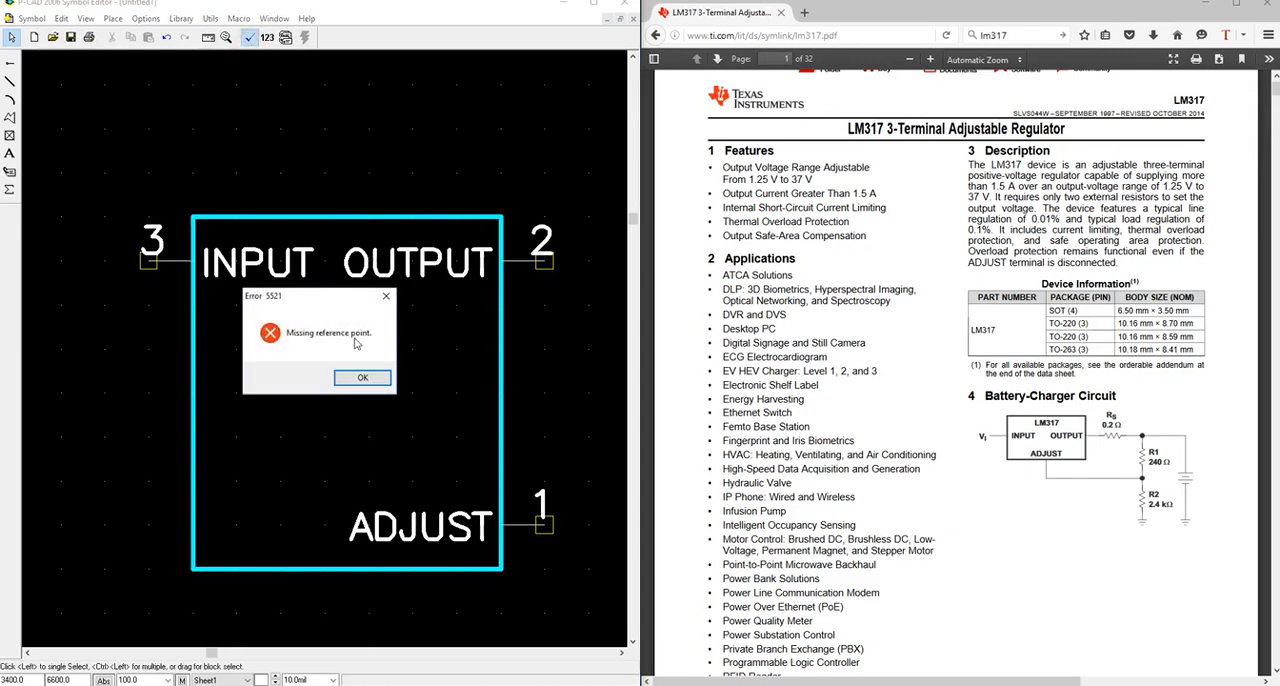
click(362, 377)
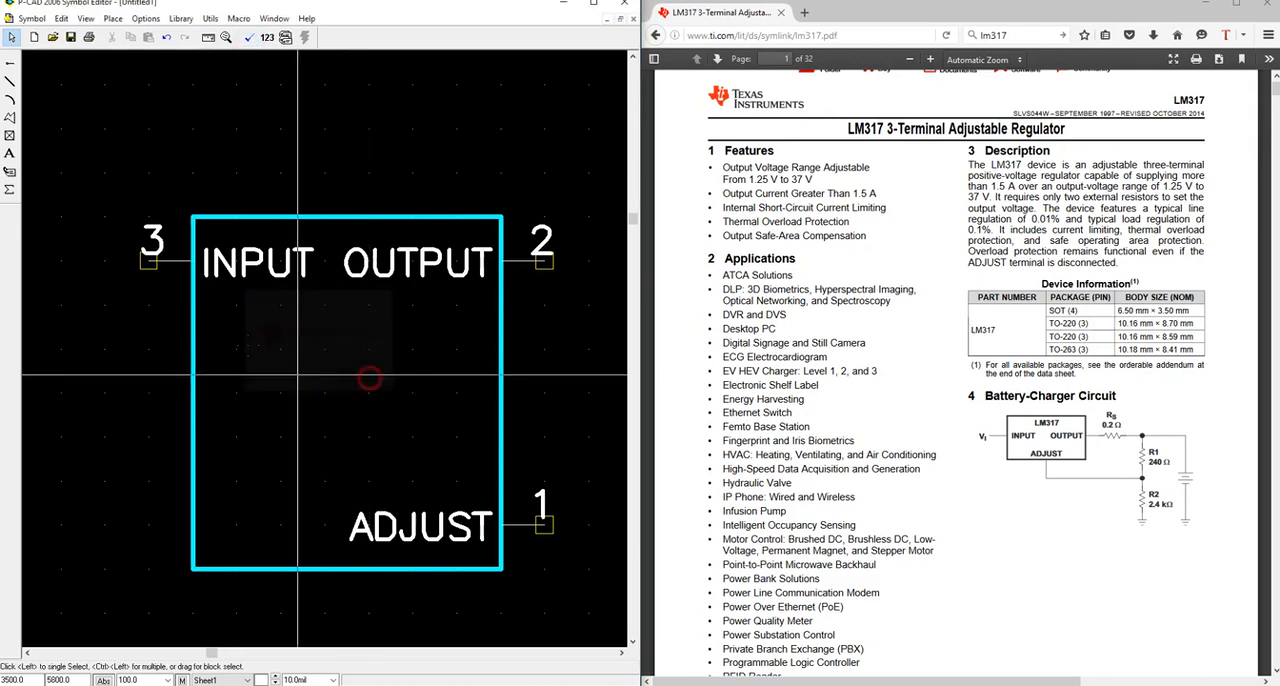
click(10, 137)
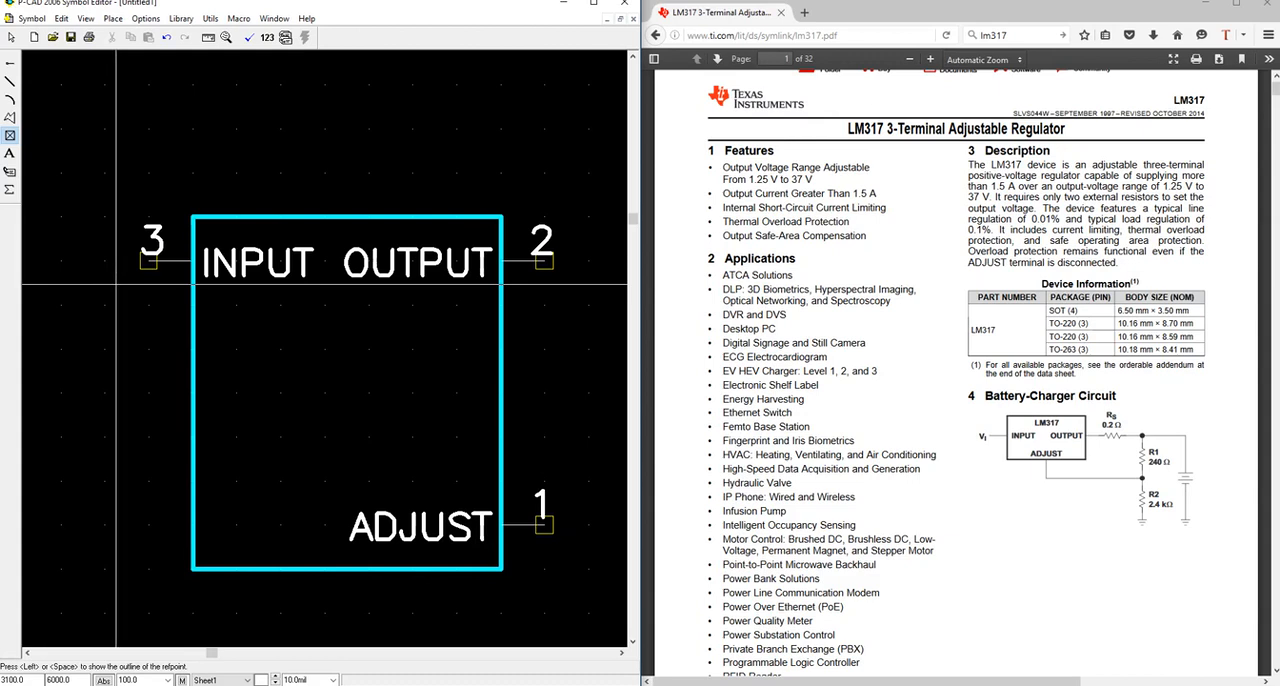
drag(148, 264, 147, 267)
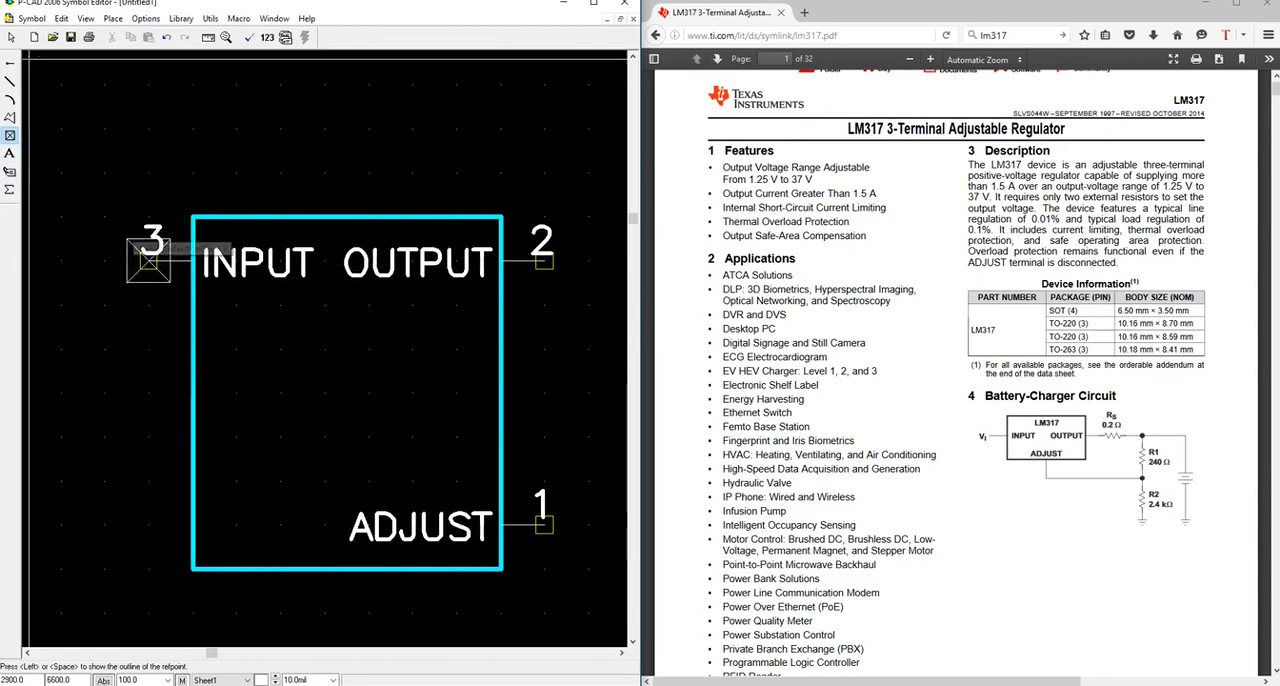
key(Escape)
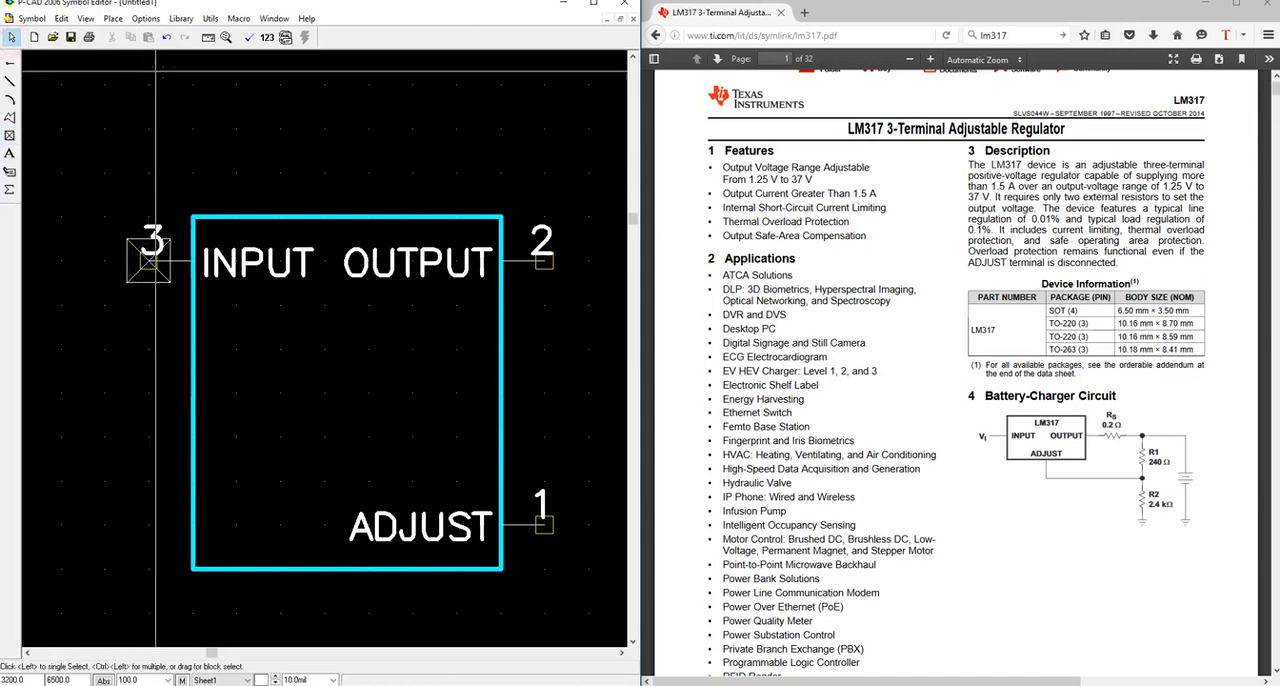
click(249, 38)
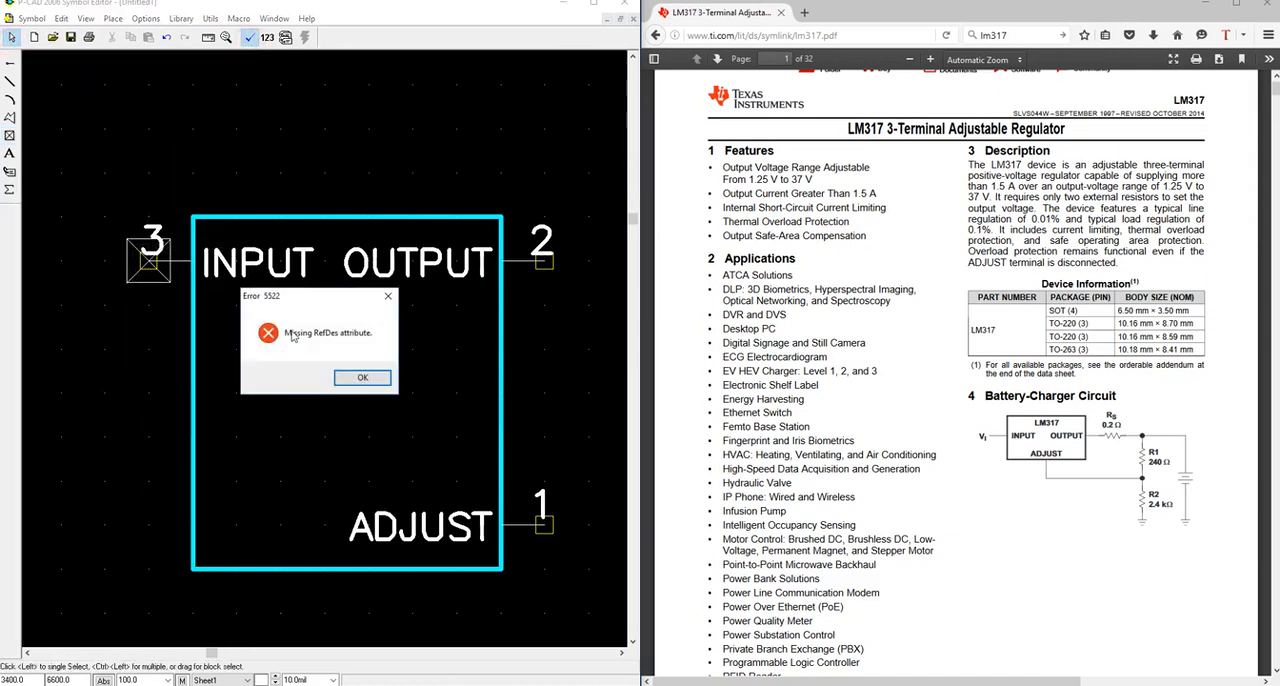
click(362, 377)
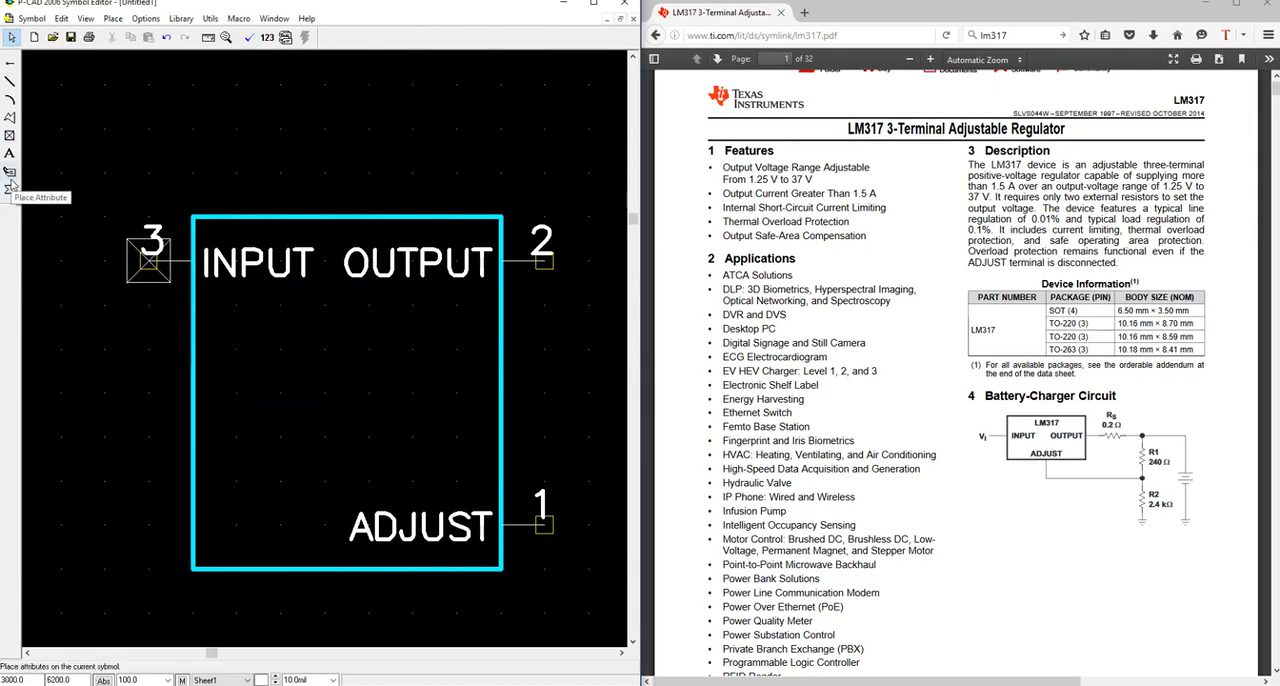
Set up a visible RefDes attribute from the Component category with the PartStyle text style and middle-left justification.
click(10, 175)
click(155, 250)
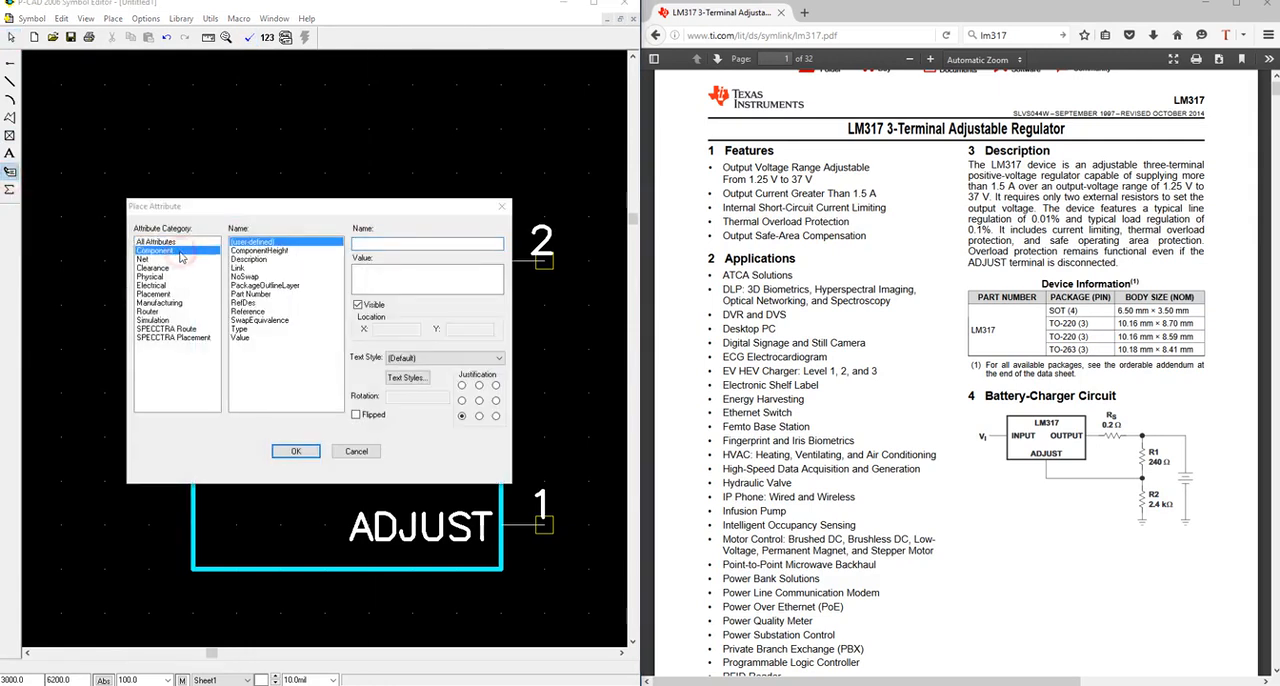
click(256, 303)
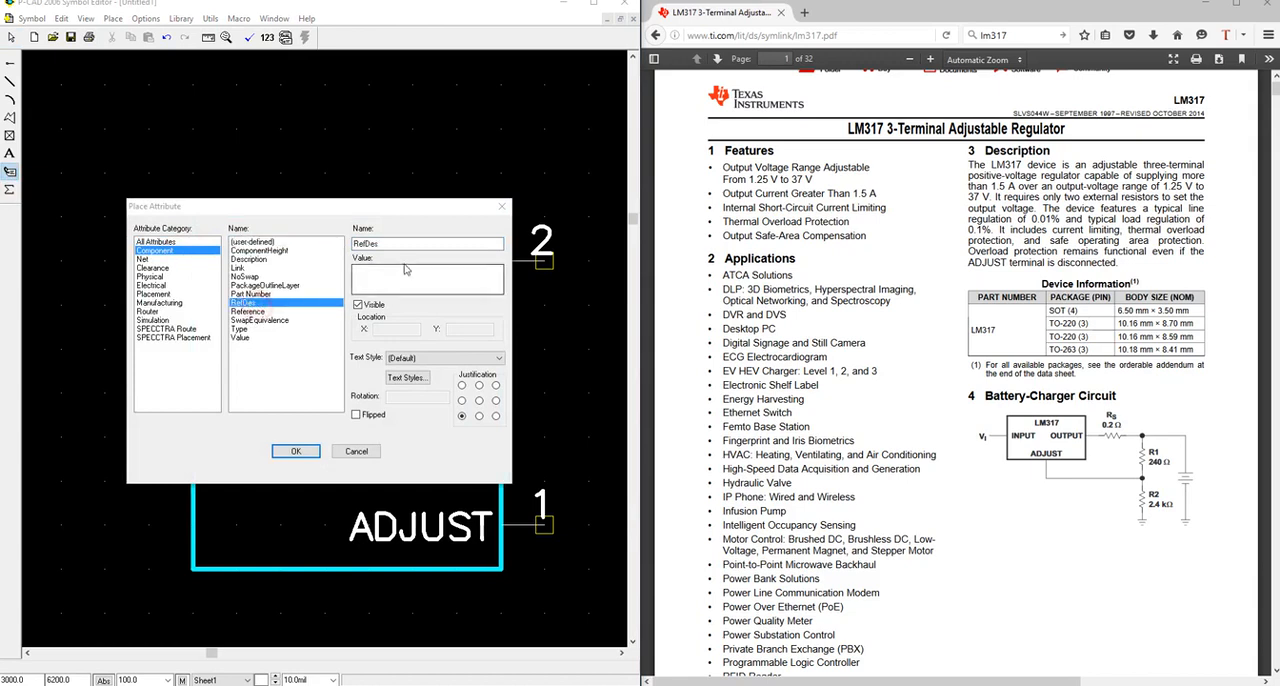
click(428, 358)
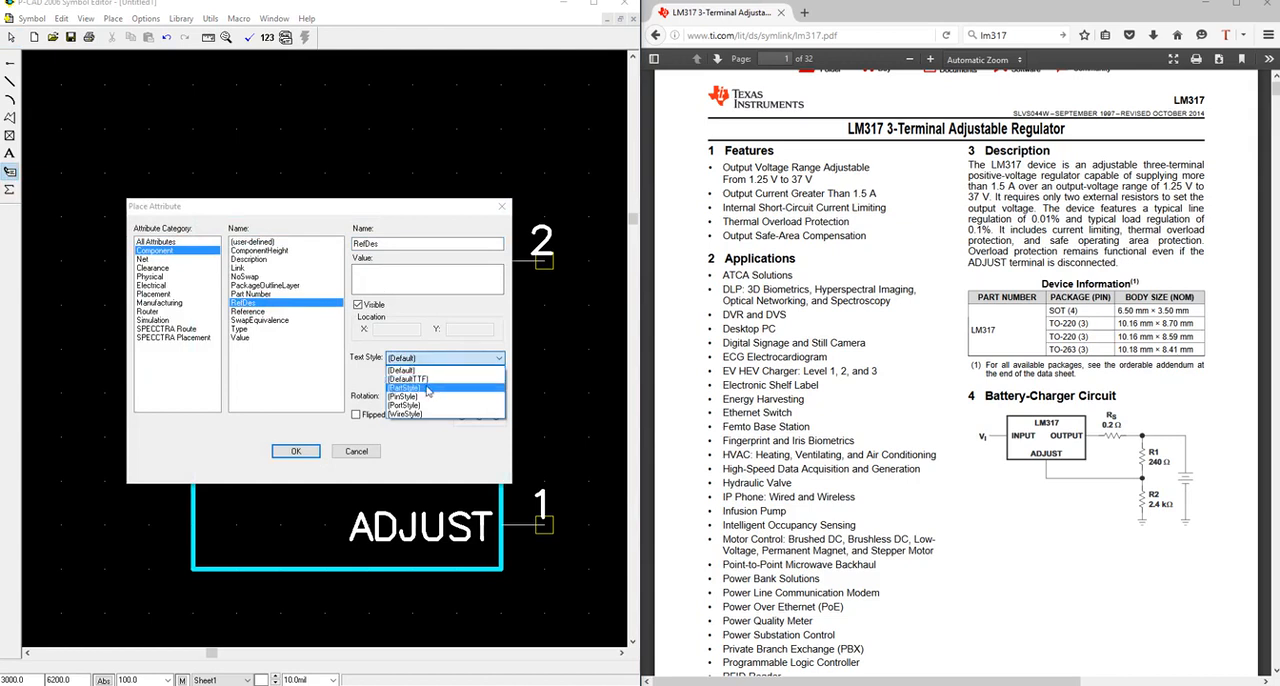
click(426, 390)
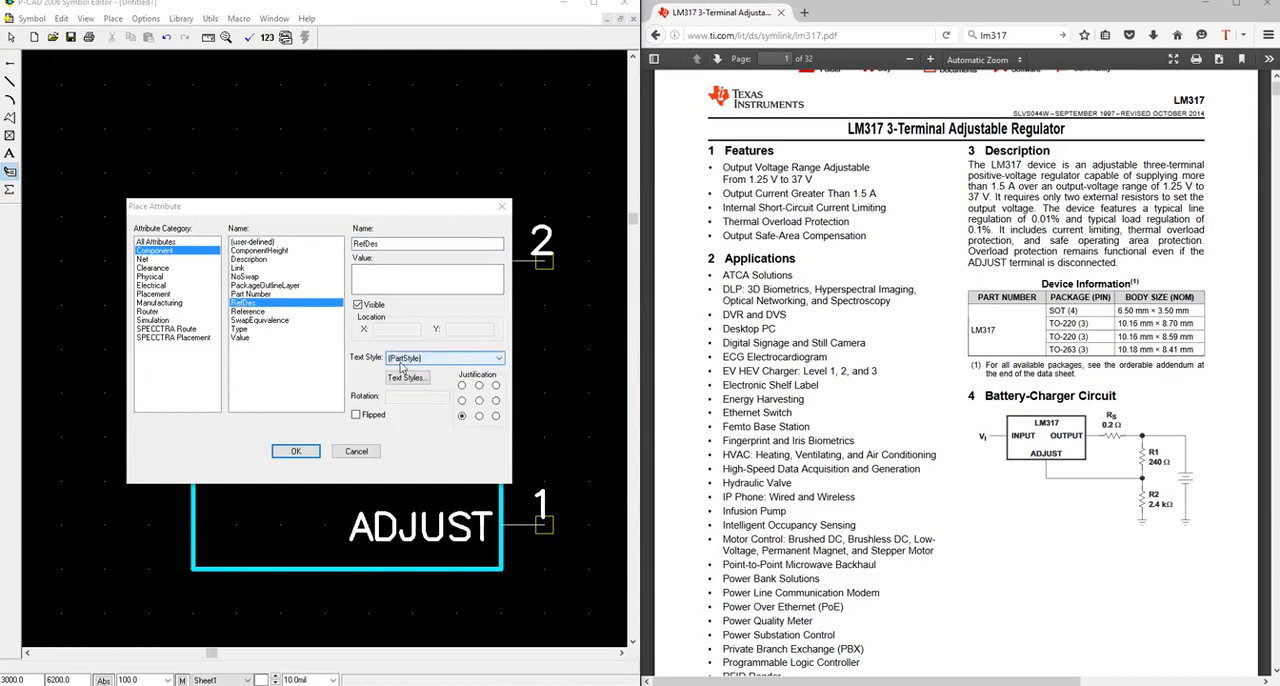
click(461, 401)
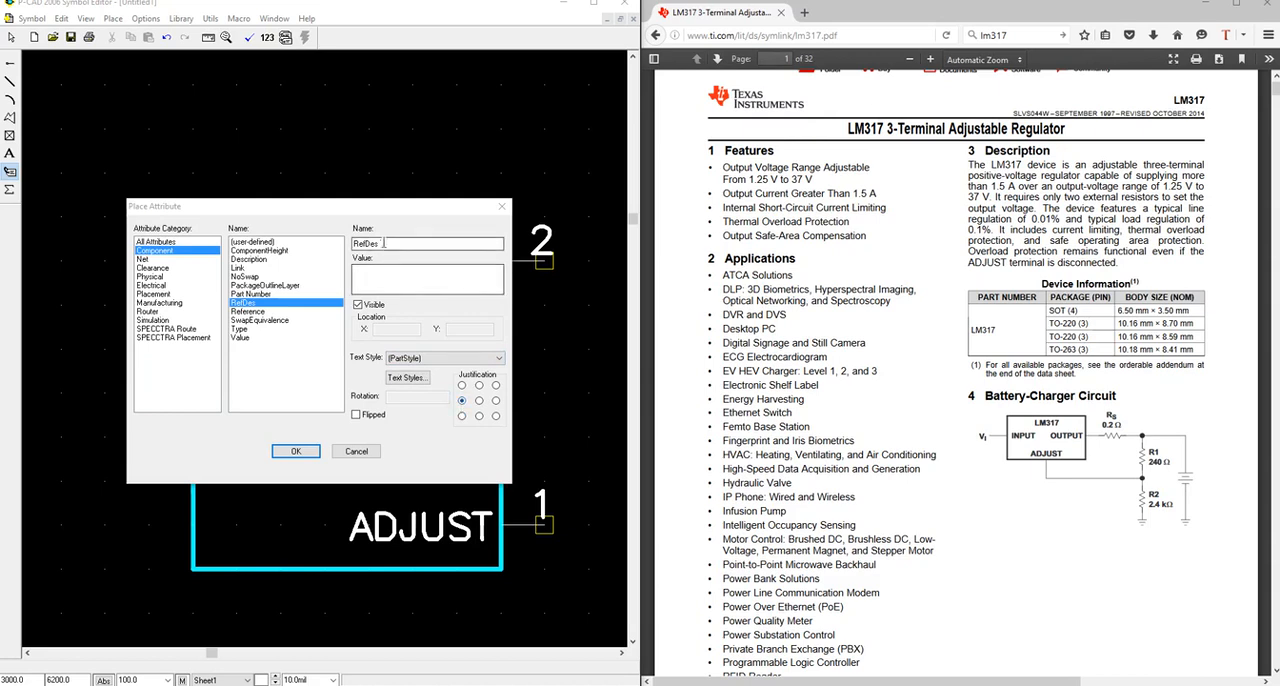
drag(381, 206, 380, 272)
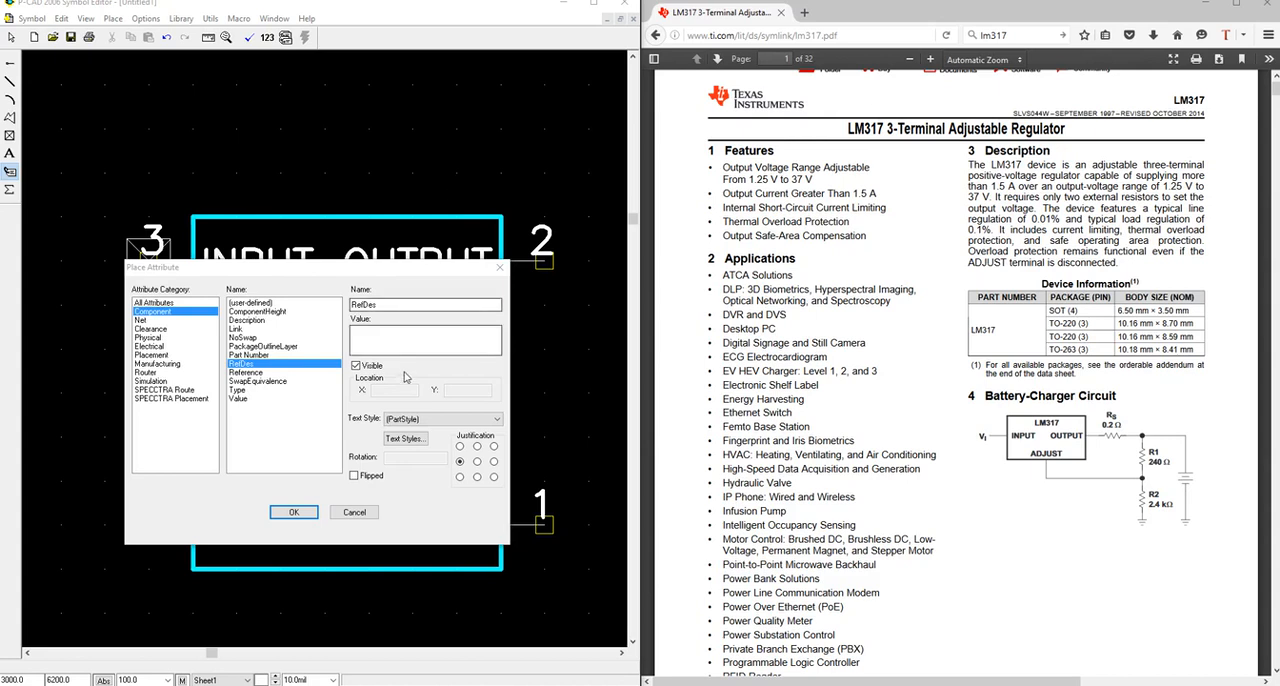
Allow TrueType for the PartStyle text style and set it to display its TrueType font.
click(405, 439)
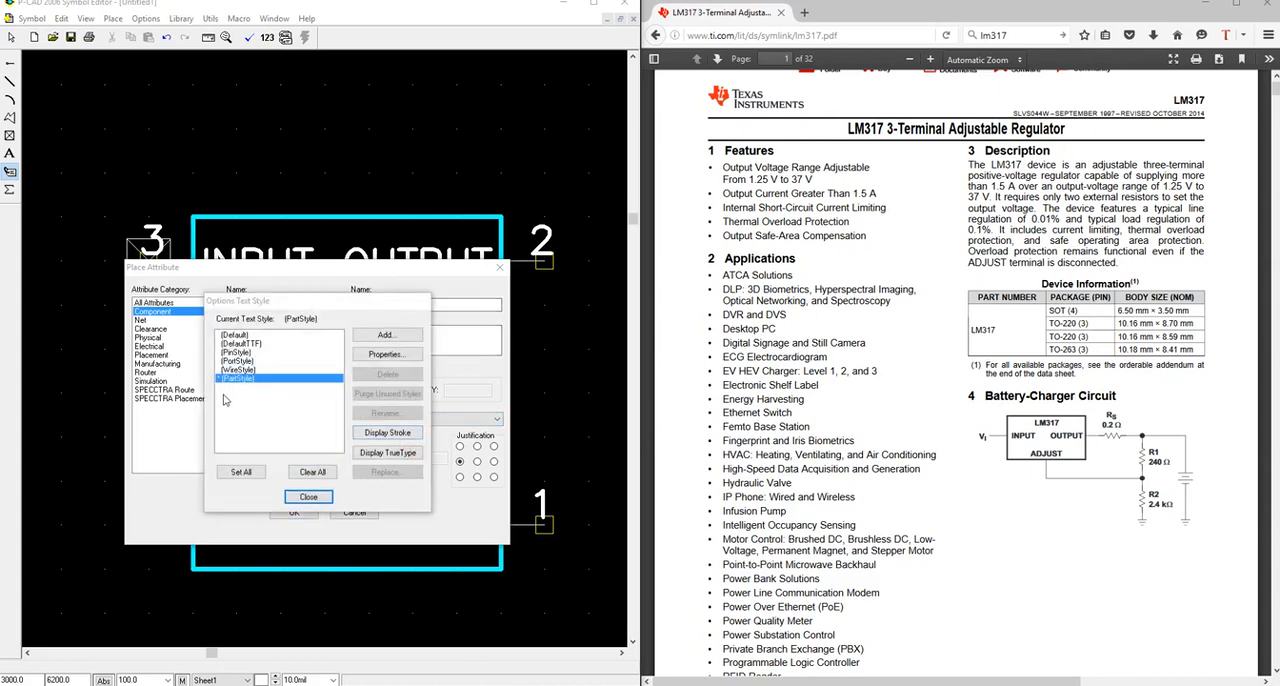
click(308, 497)
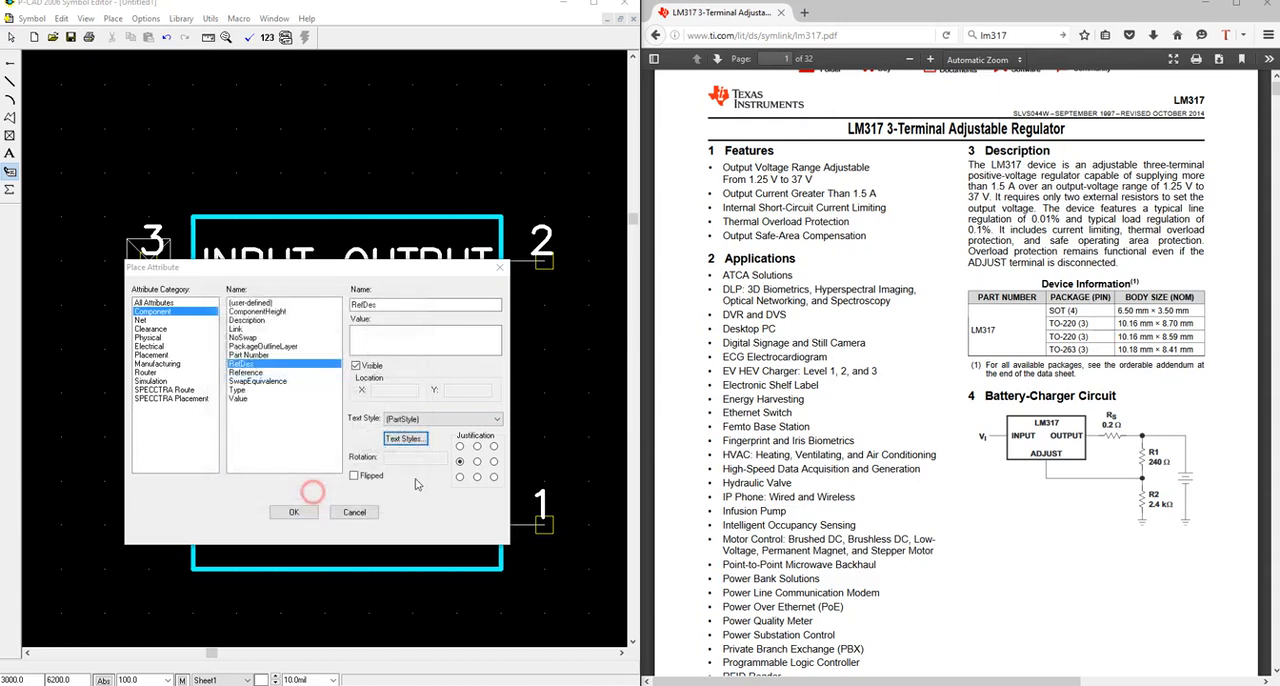
click(408, 439)
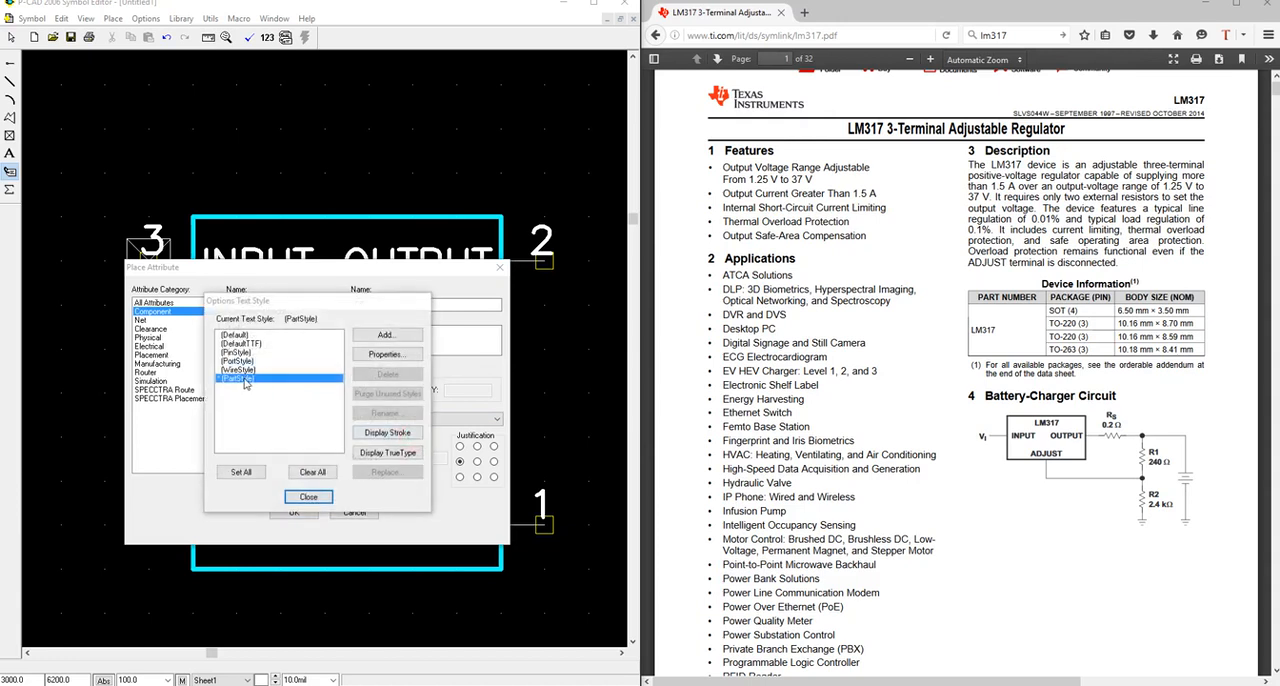
click(386, 354)
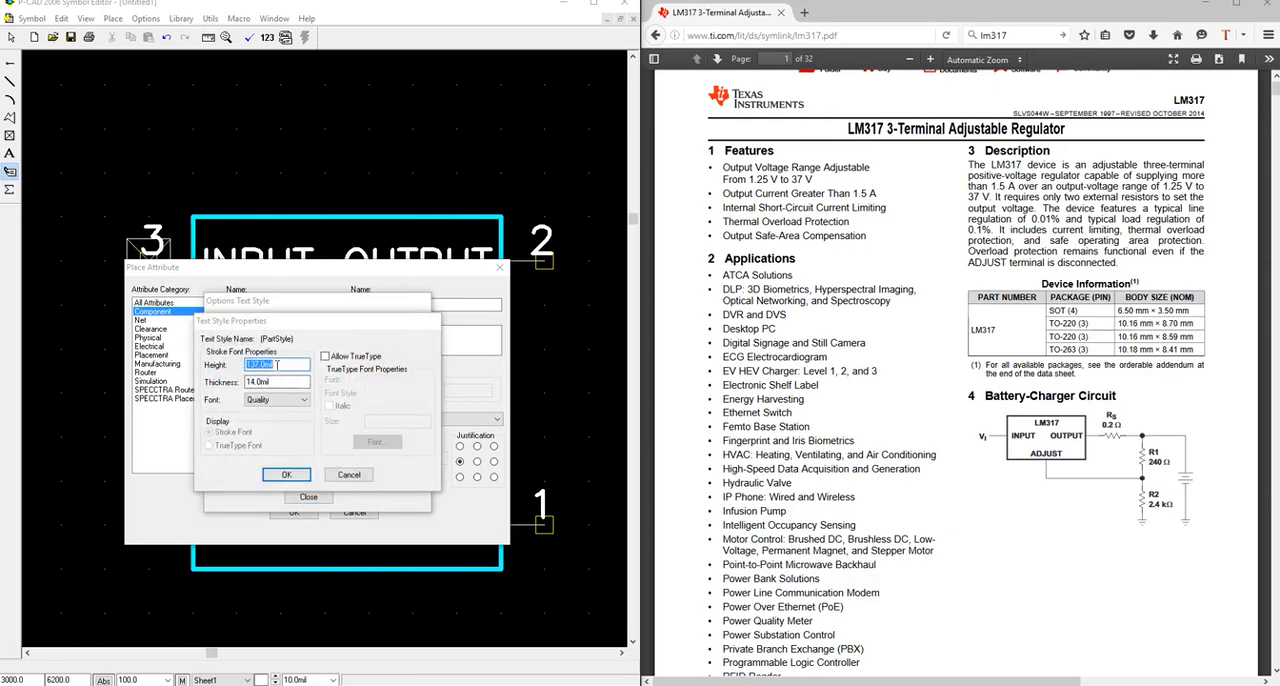
click(324, 356)
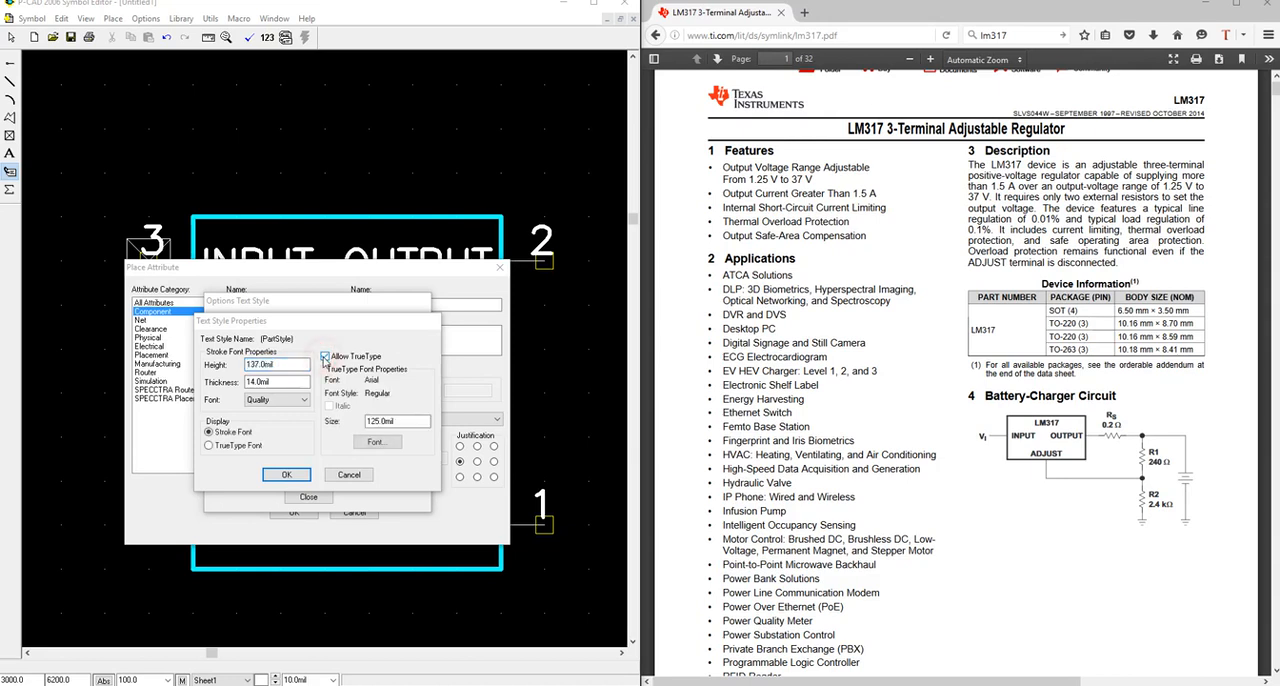
click(236, 446)
click(289, 478)
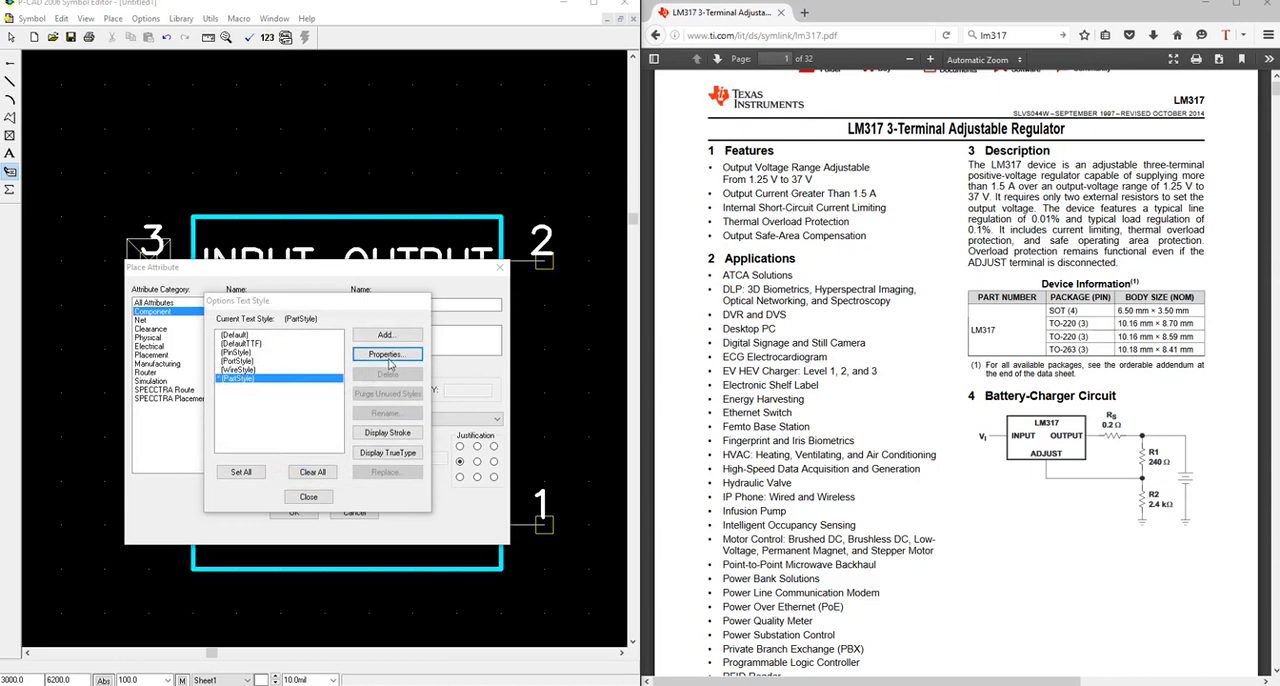
click(308, 496)
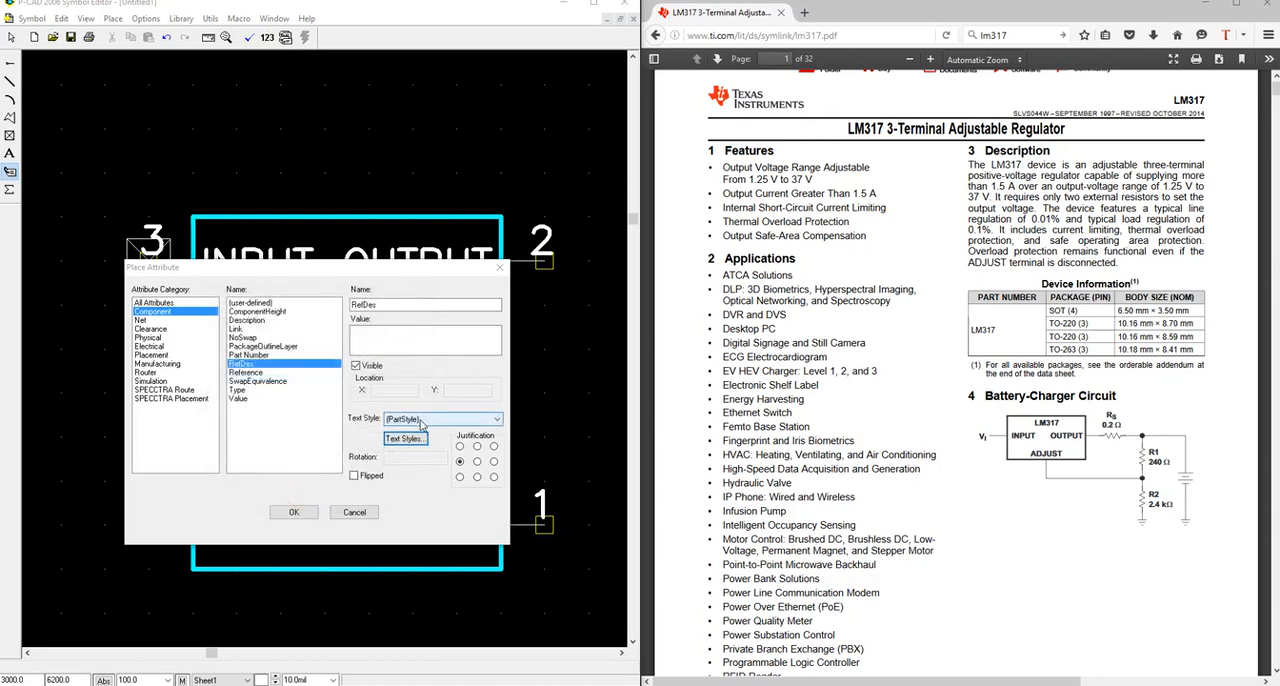
Place the RefDes attribute just above the outline's upper-left corner and validate the symbol.
click(294, 514)
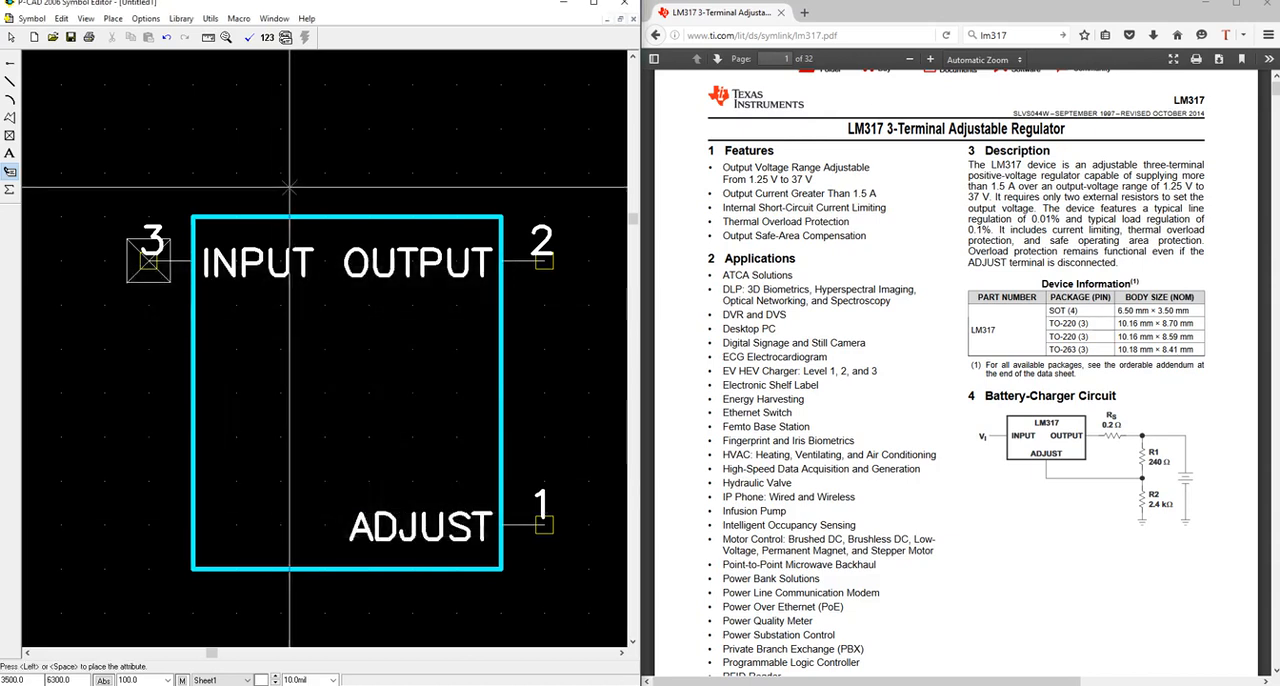
click(194, 190)
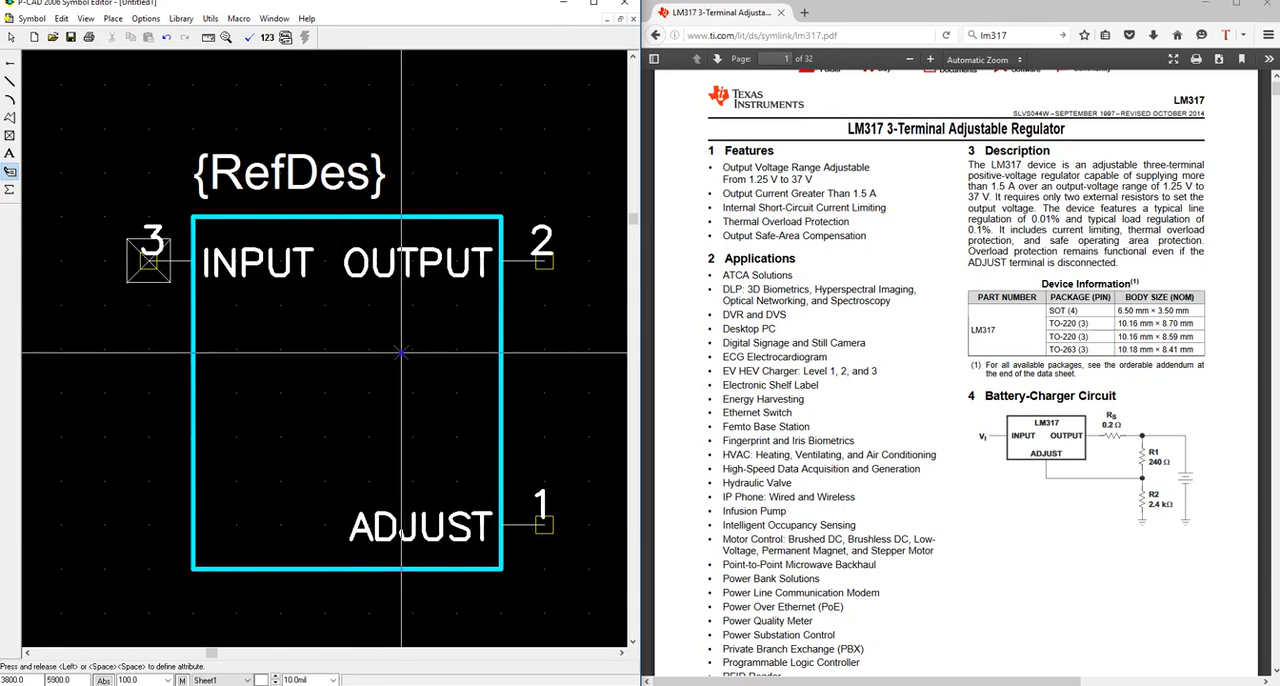
click(11, 37)
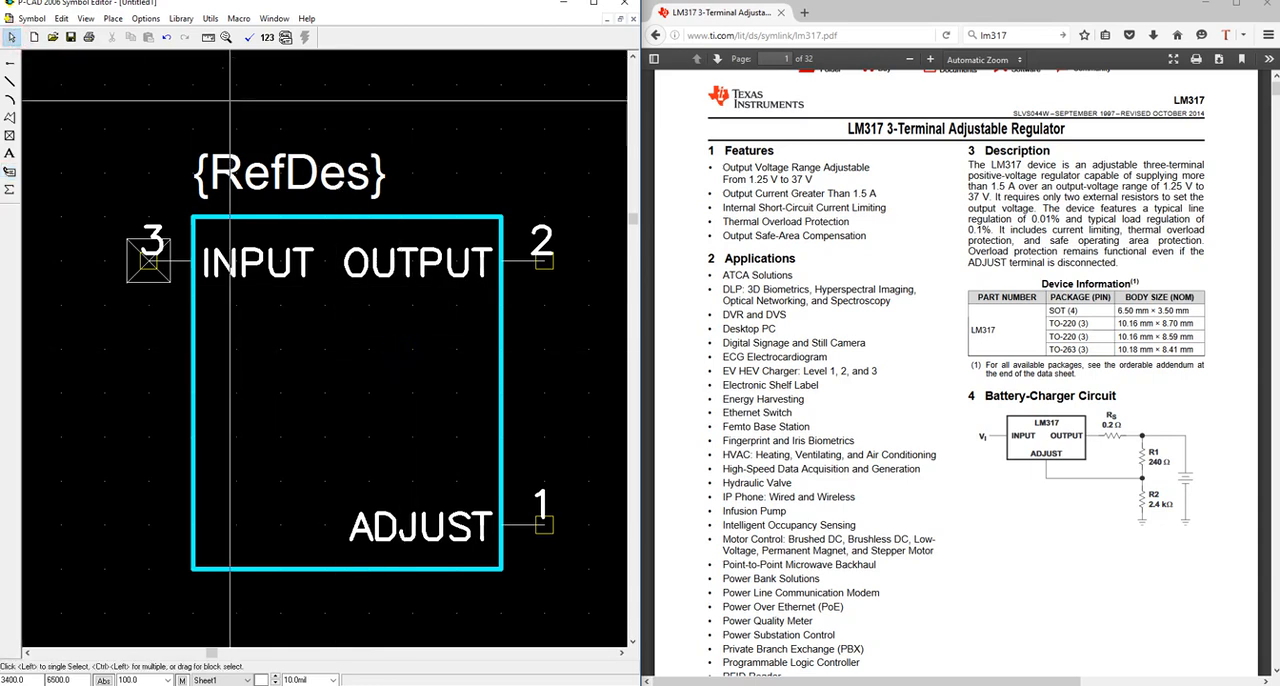
click(251, 40)
click(343, 377)
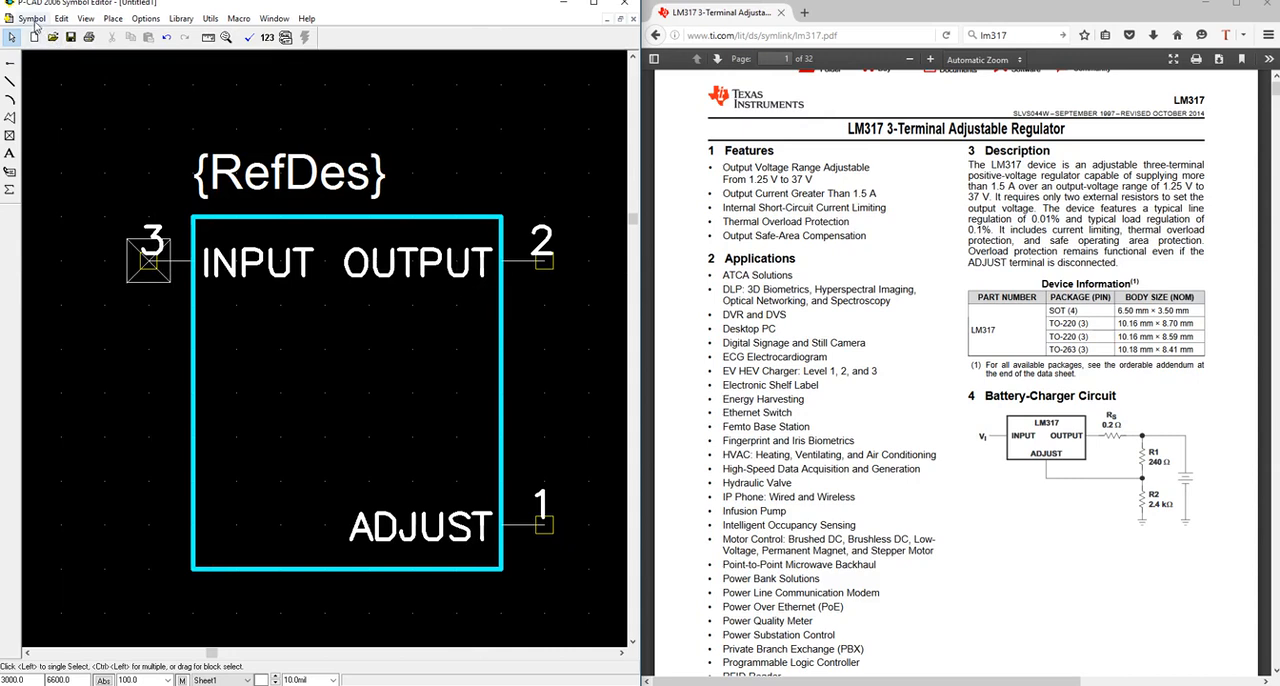
Start a new library and browse to the Projects 2 folder under My Documents on the Data (E:) drive.
click(181, 18)
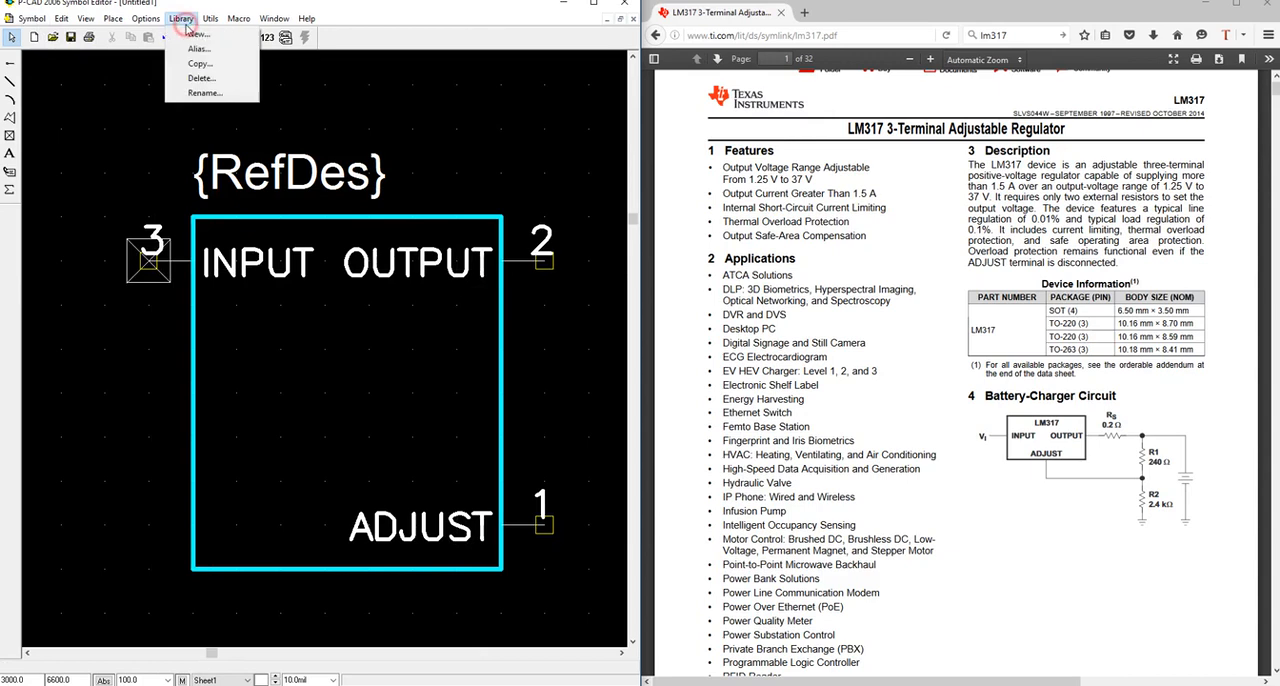
click(193, 36)
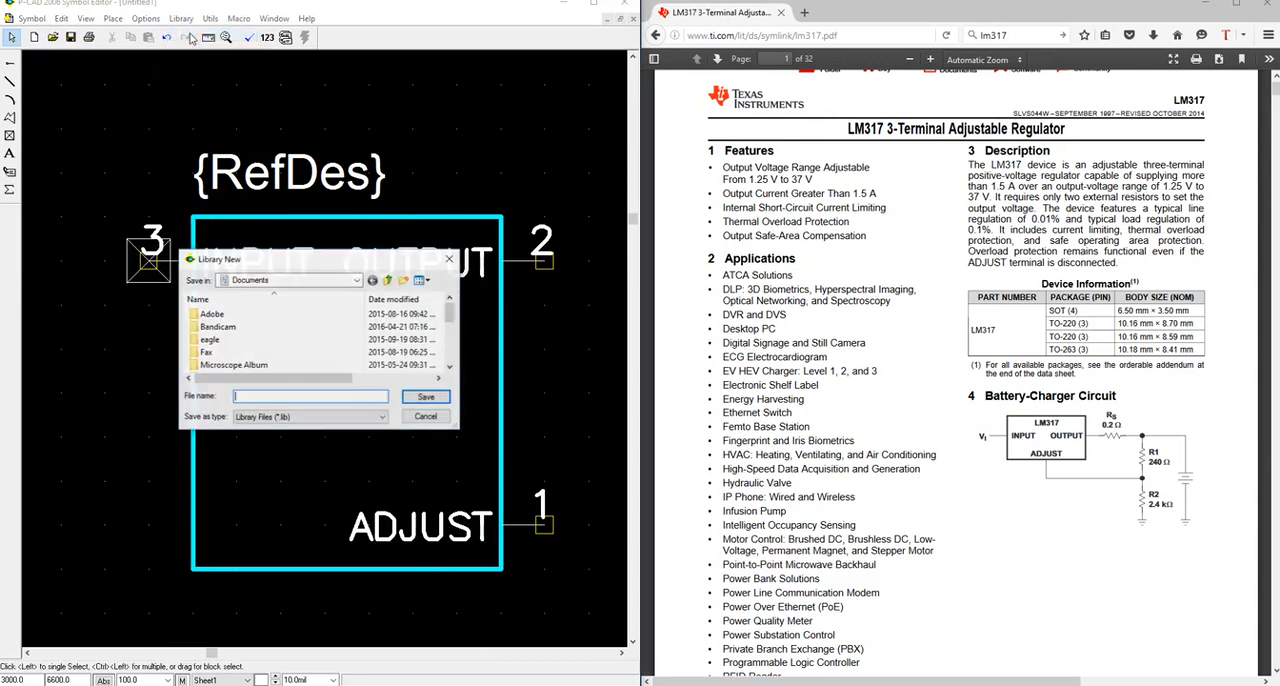
click(255, 281)
click(265, 397)
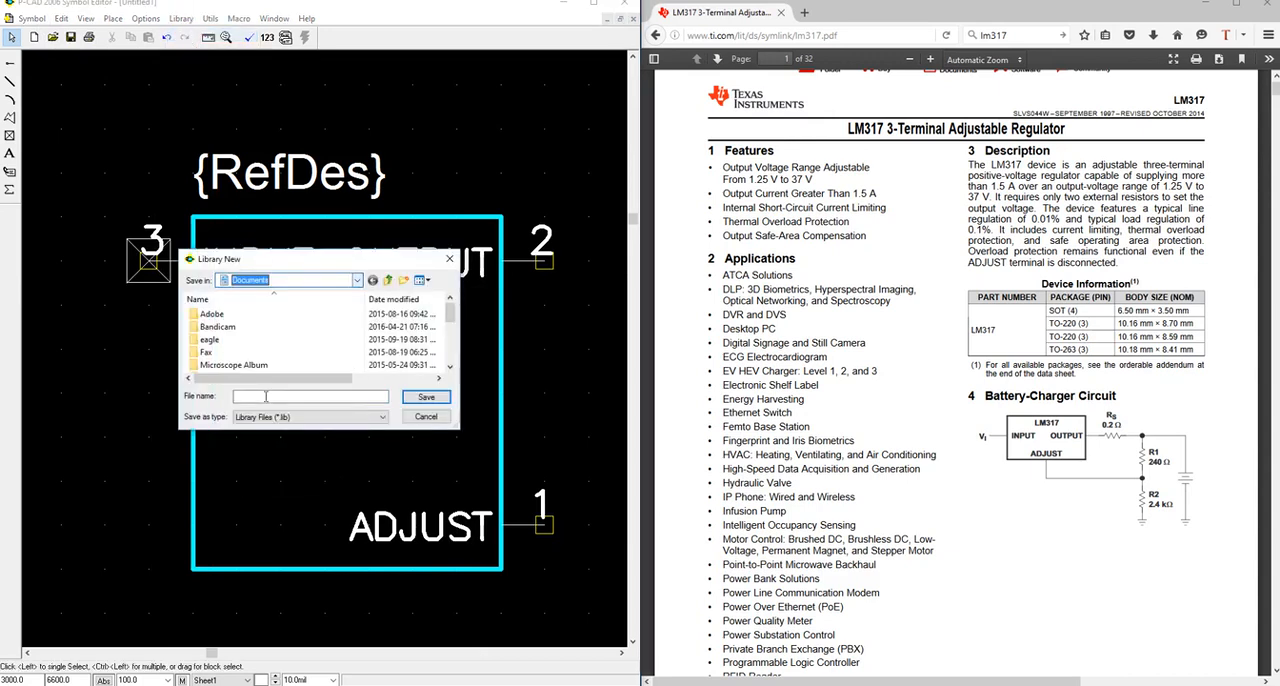
click(274, 280)
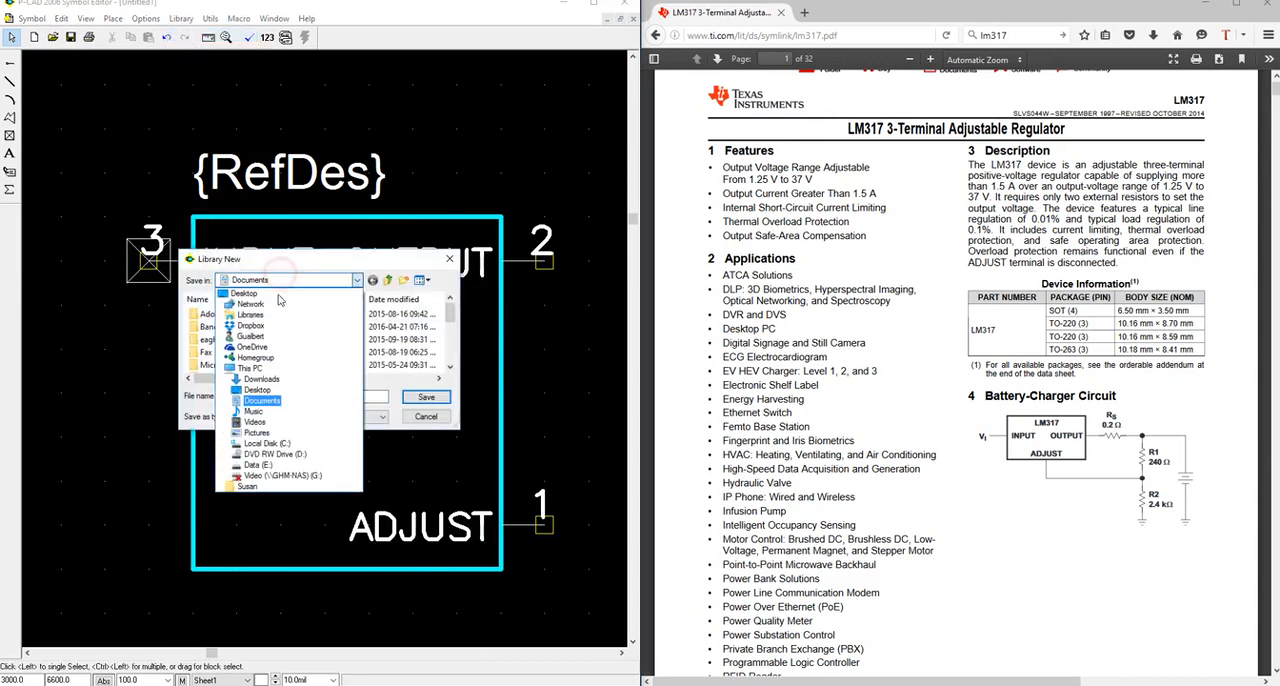
click(258, 464)
scroll(231, 366, down, 3)
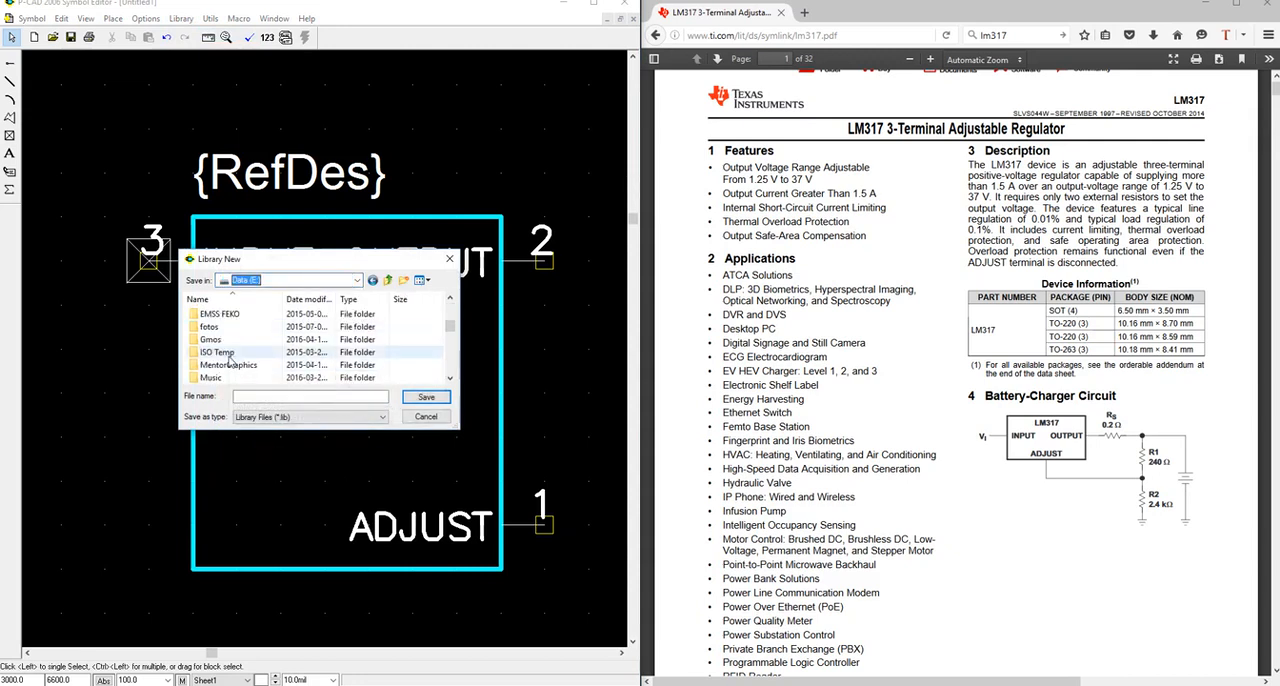
double_click(228, 353)
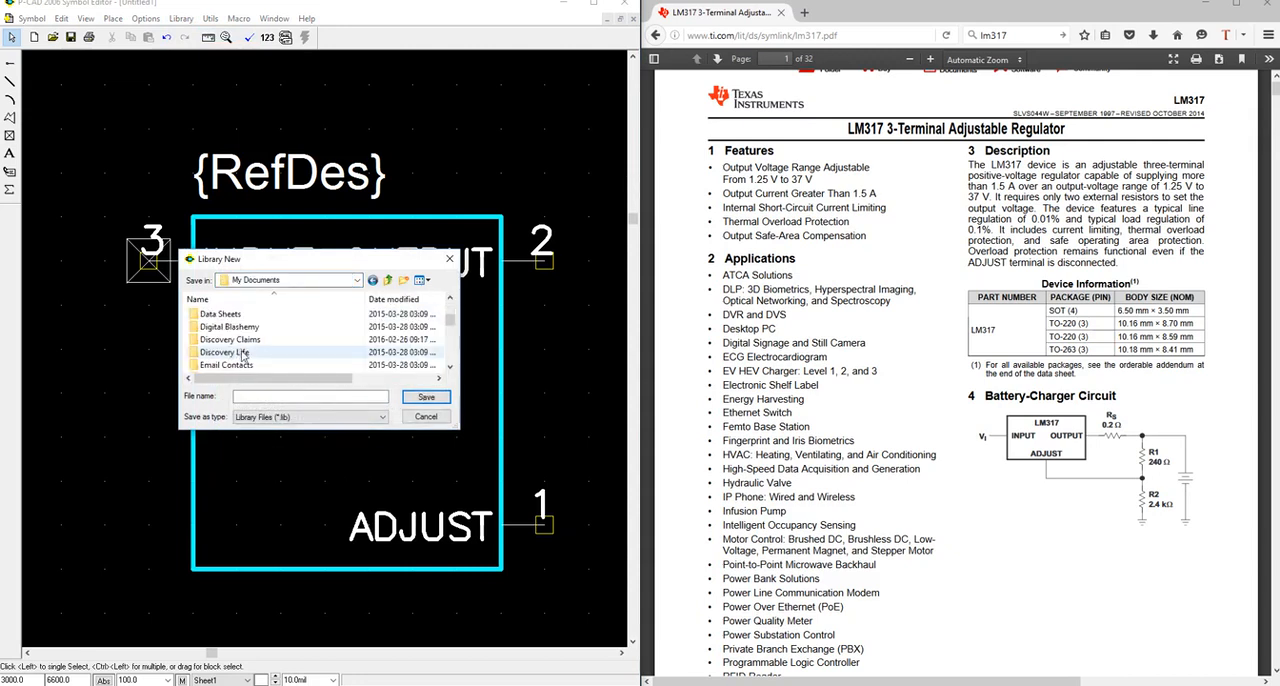
double_click(220, 340)
double_click(216, 328)
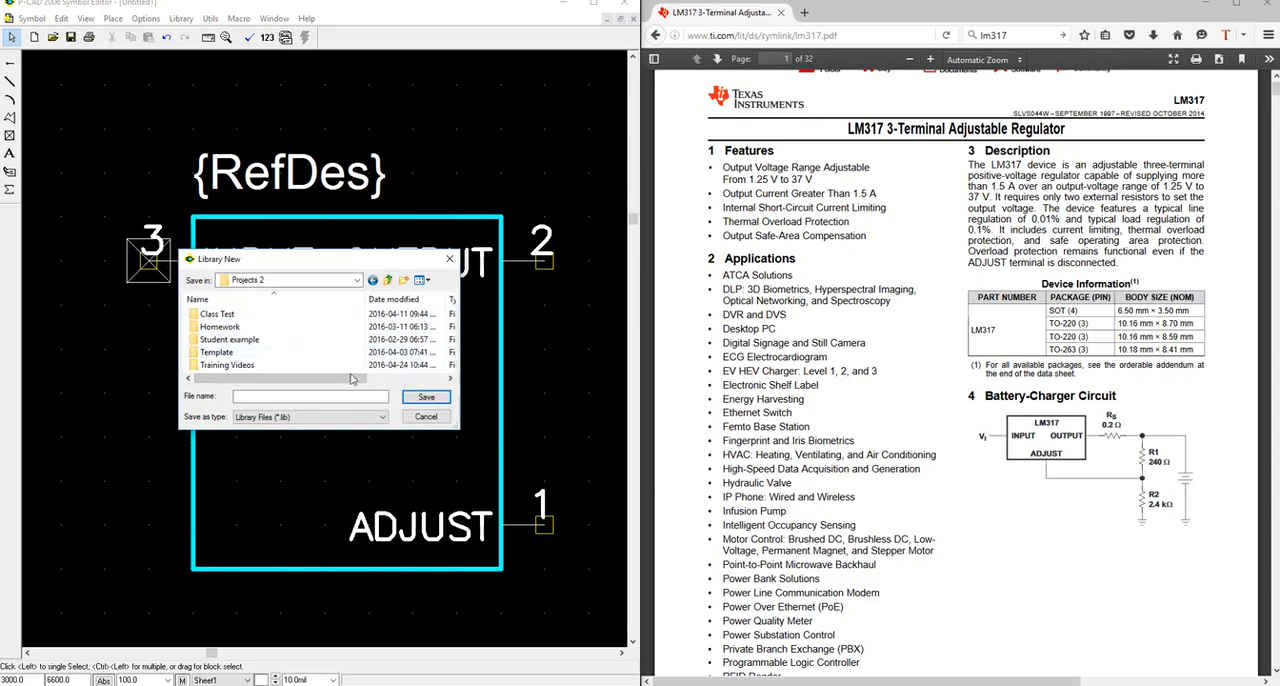
Create a folder named Mylibrary inside Projects 2 and open it.
right_click(344, 330)
mouse_move(378, 471)
click(505, 471)
text(My Li)
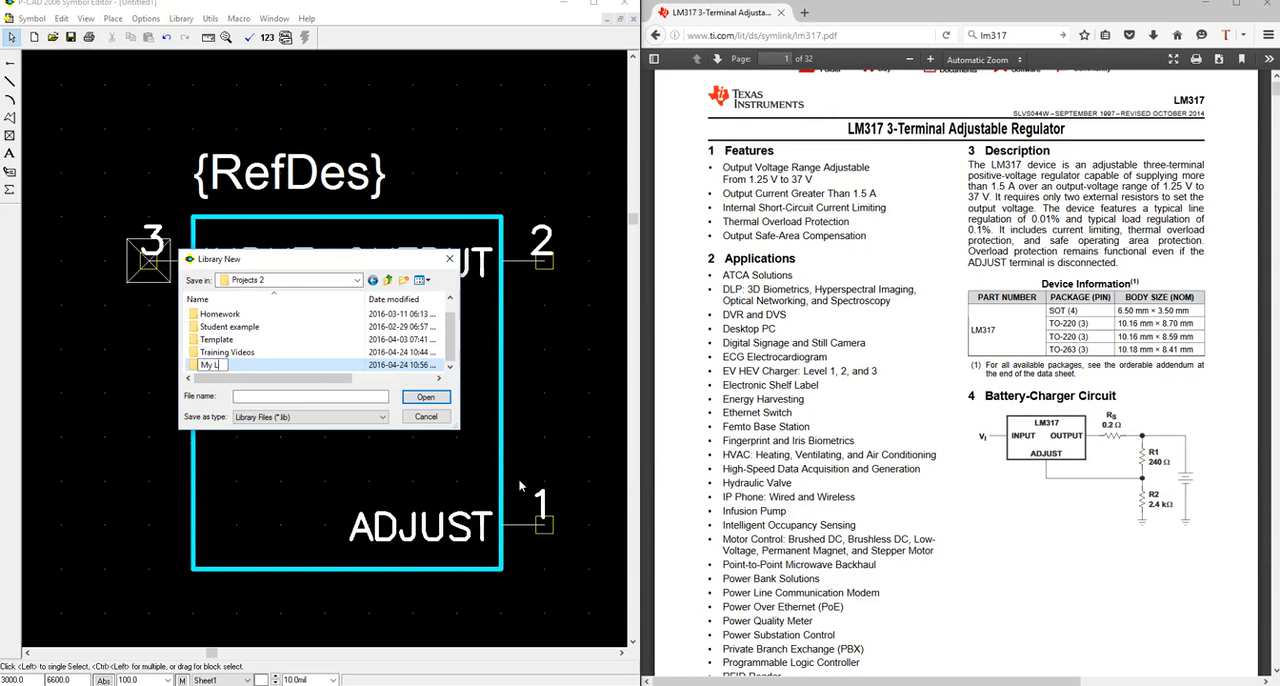
key(BackSpace)
key(BackSpace)
key(BackSpace)
text(library)
key(Return)
double_click(216, 365)
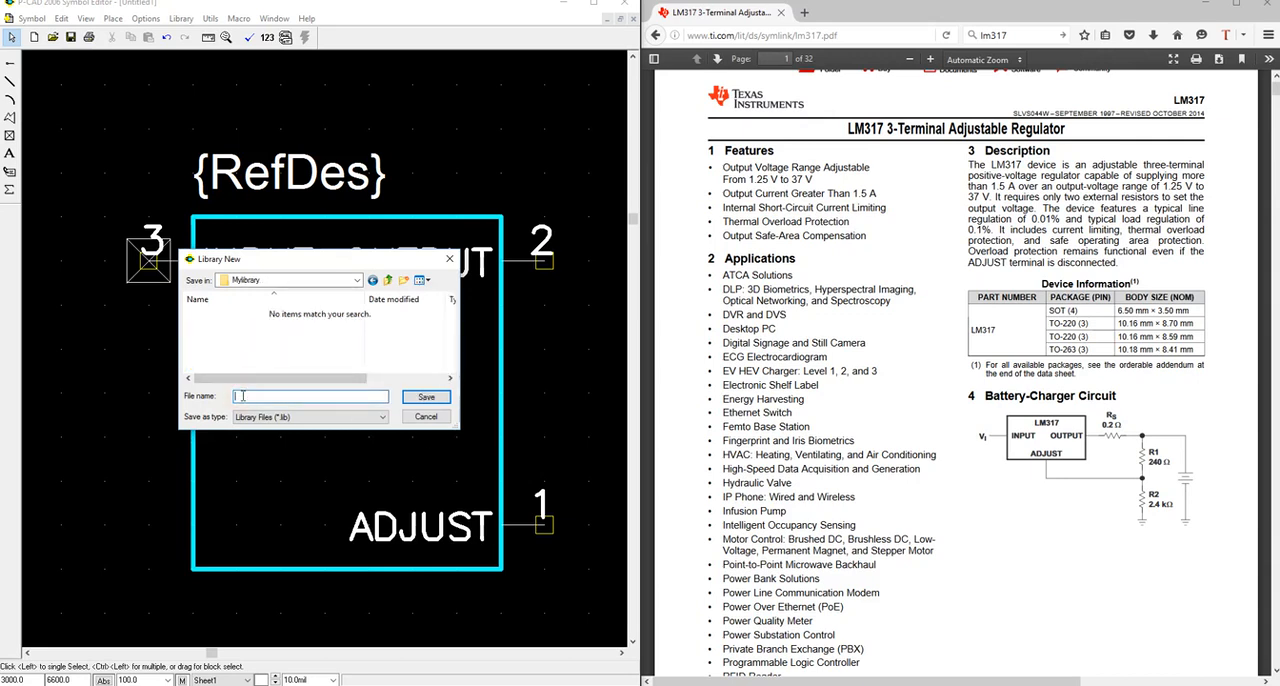
Save the new library file as Mylibrary in the Mylibrary folder.
text(Mylibrary)
click(418, 401)
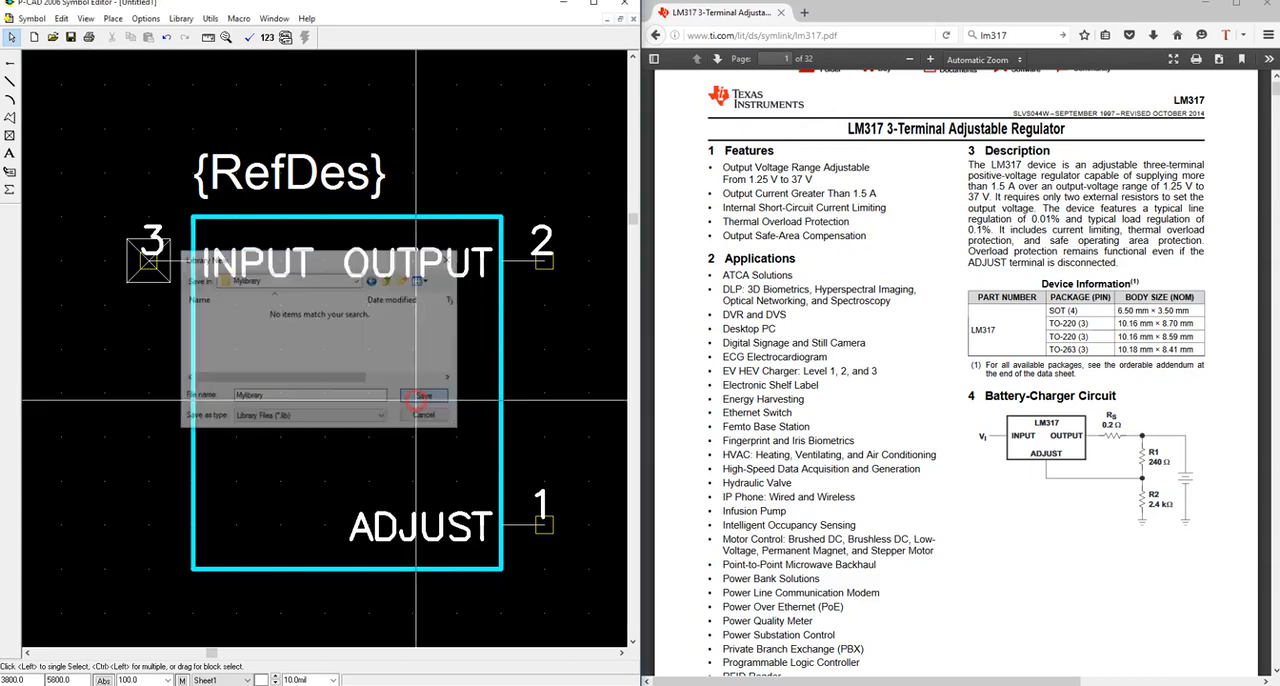
Begin saving the symbol to a library and choose Mylibrary.lib in the Mylibrary folder as the target.
click(31, 18)
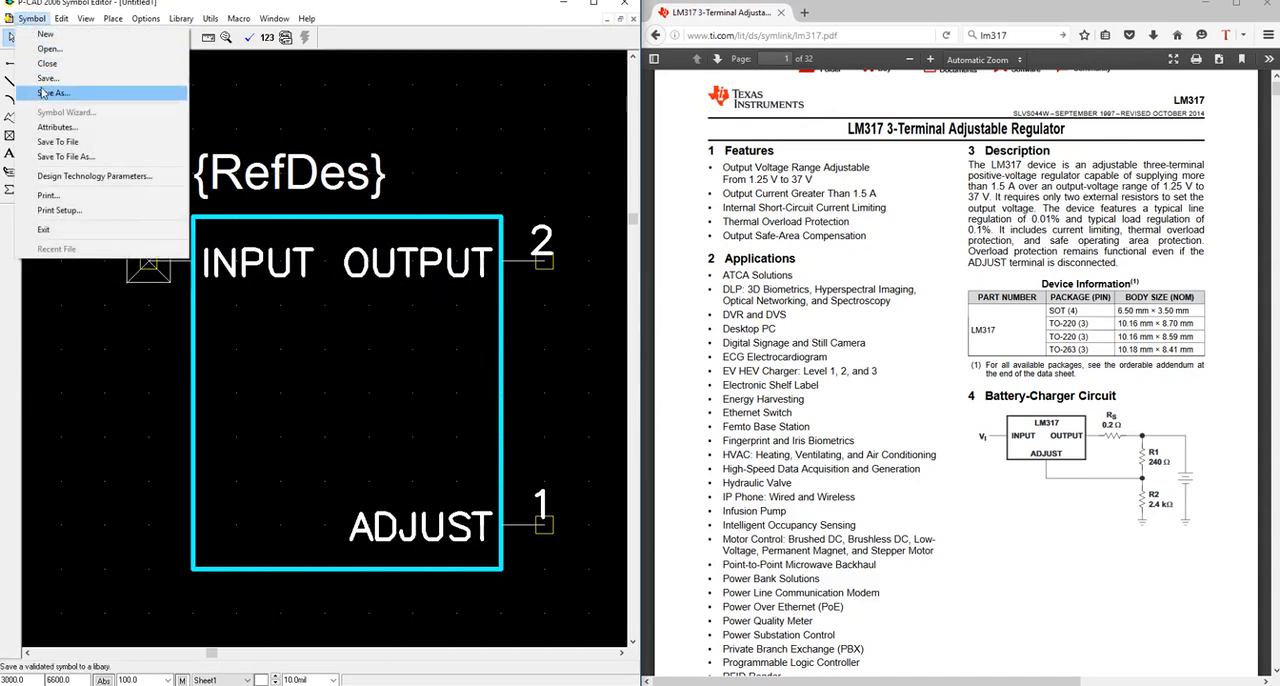
click(41, 82)
click(231, 306)
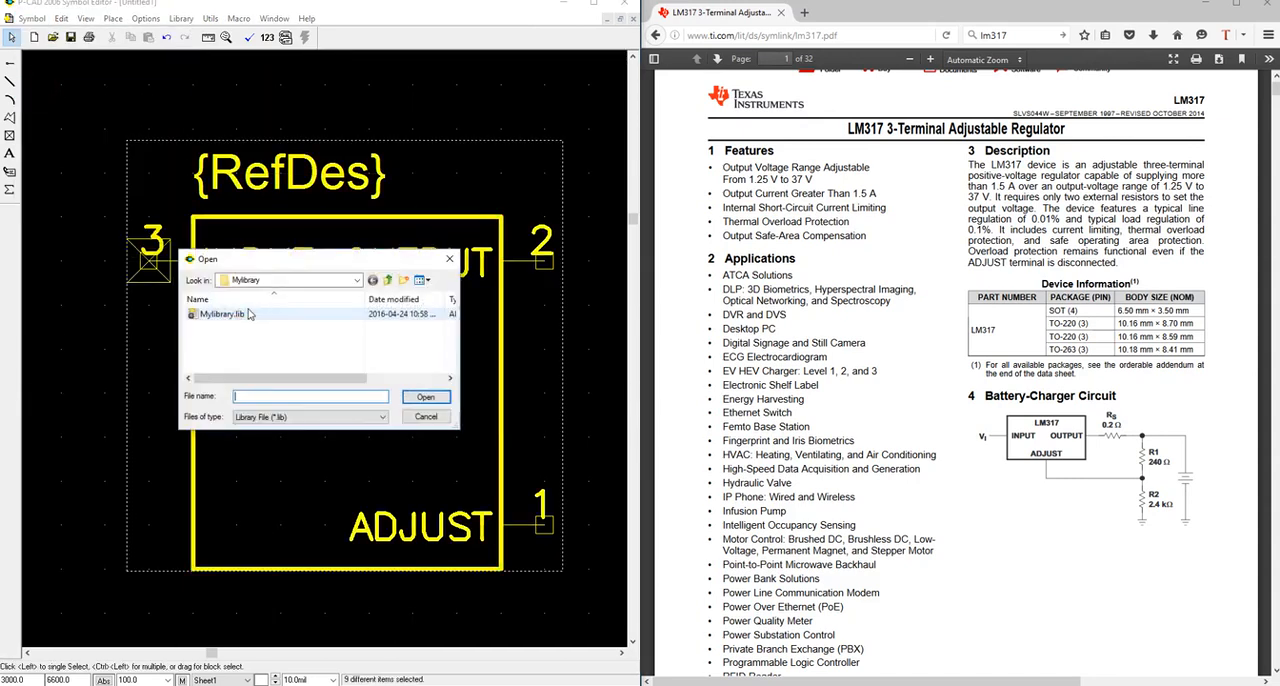
click(300, 280)
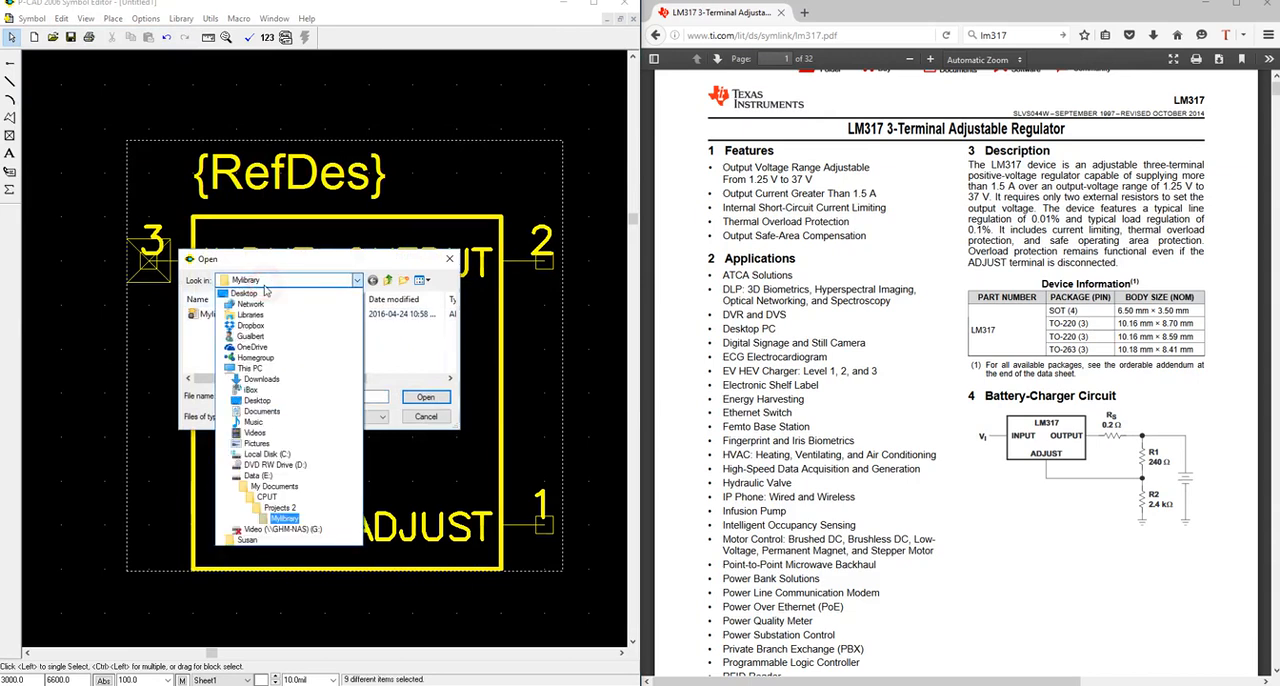
click(276, 517)
click(231, 314)
double_click(231, 314)
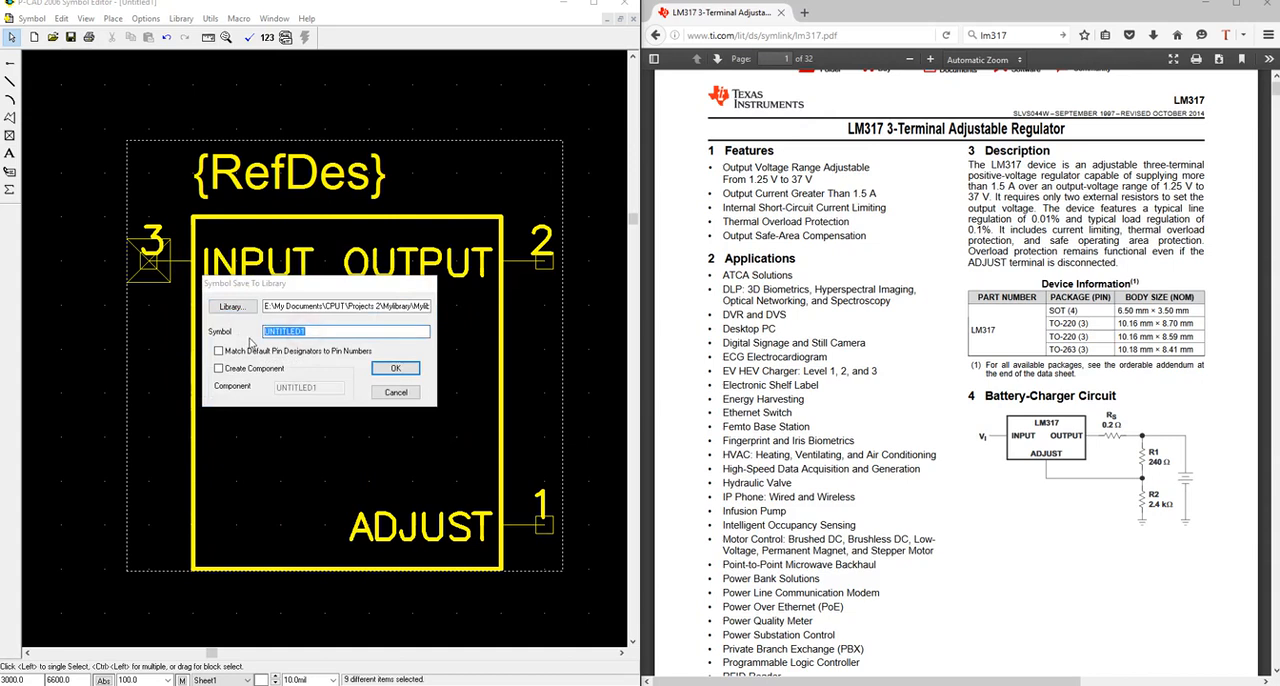
Save the symbol as LM317-TO-220 with default pin designators matched to pin numbers, accepting the warnings.
text(LM317)
text(-TO-220)
click(219, 353)
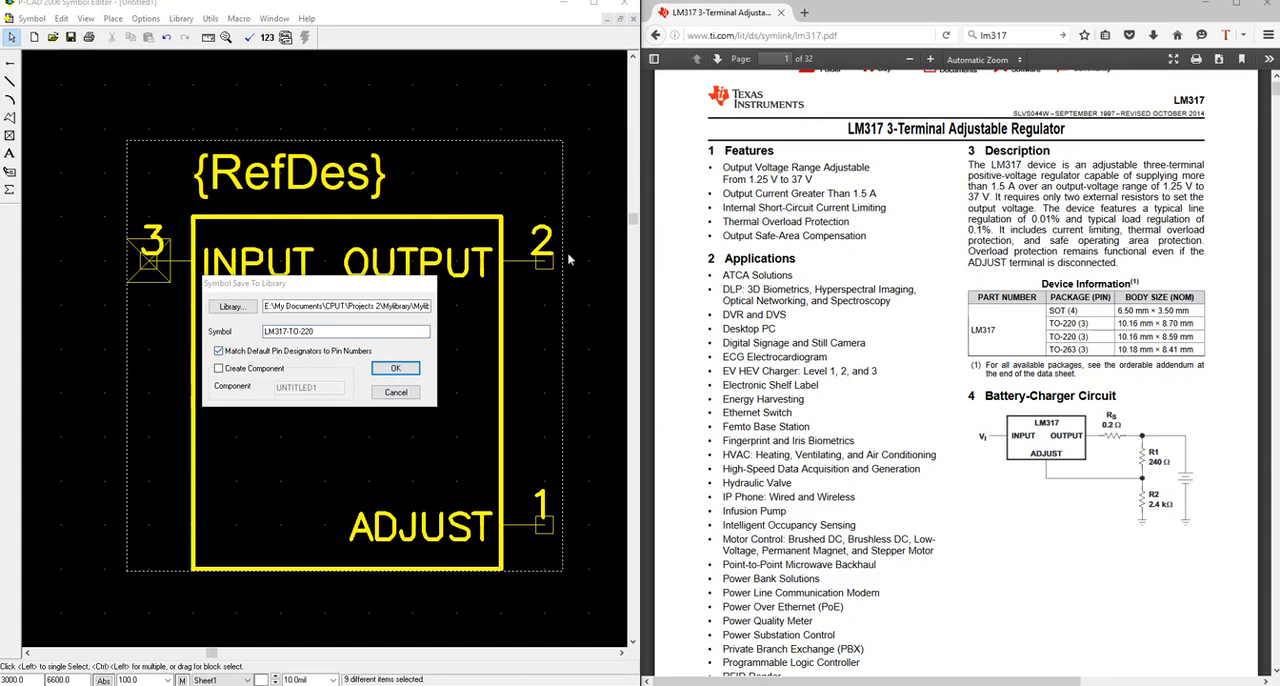
click(400, 370)
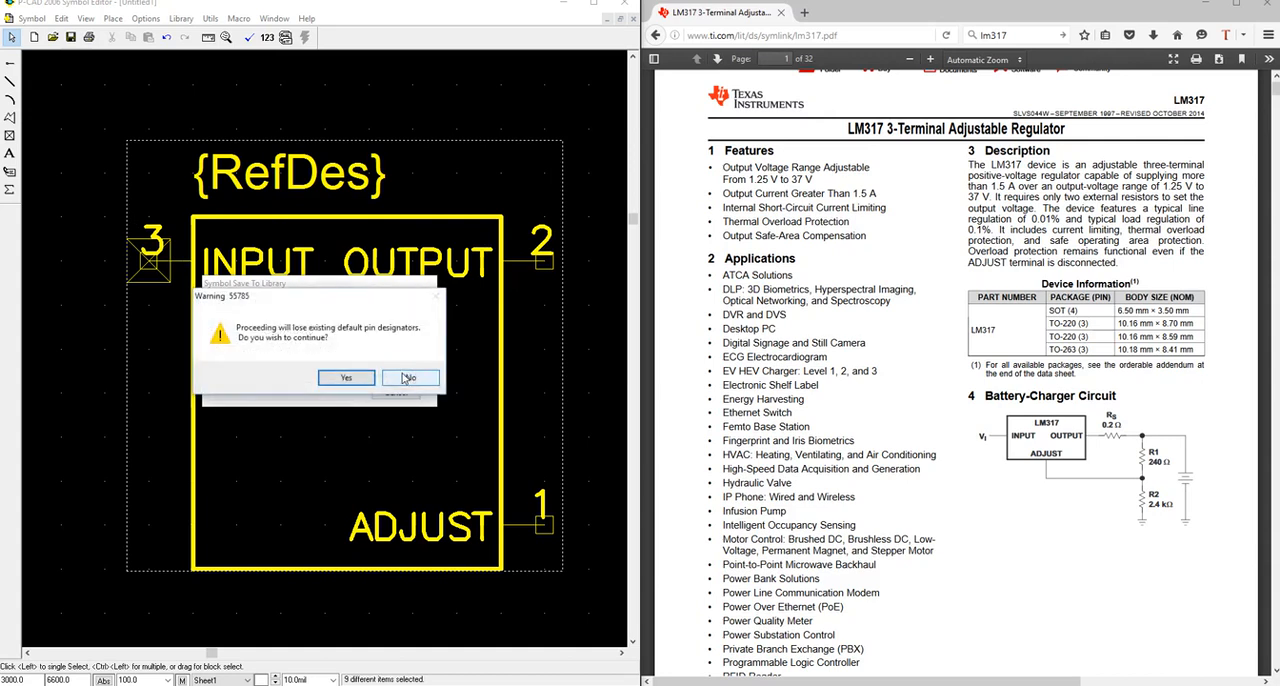
click(346, 379)
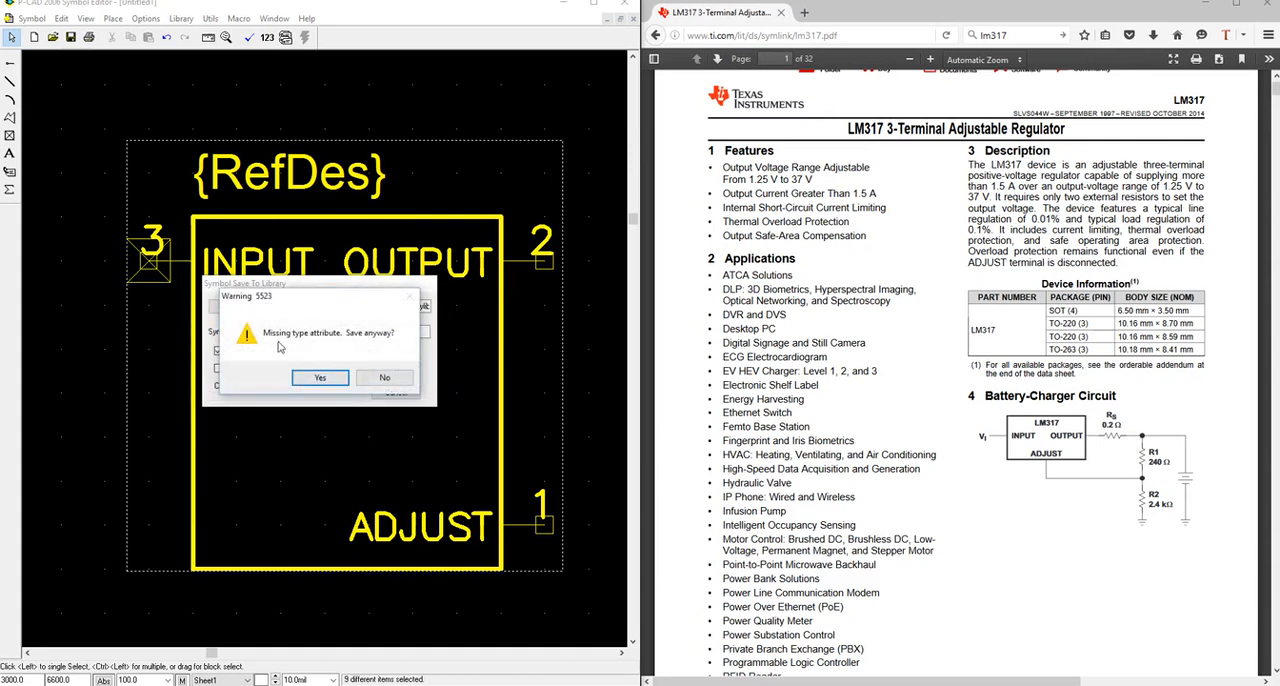
click(321, 379)
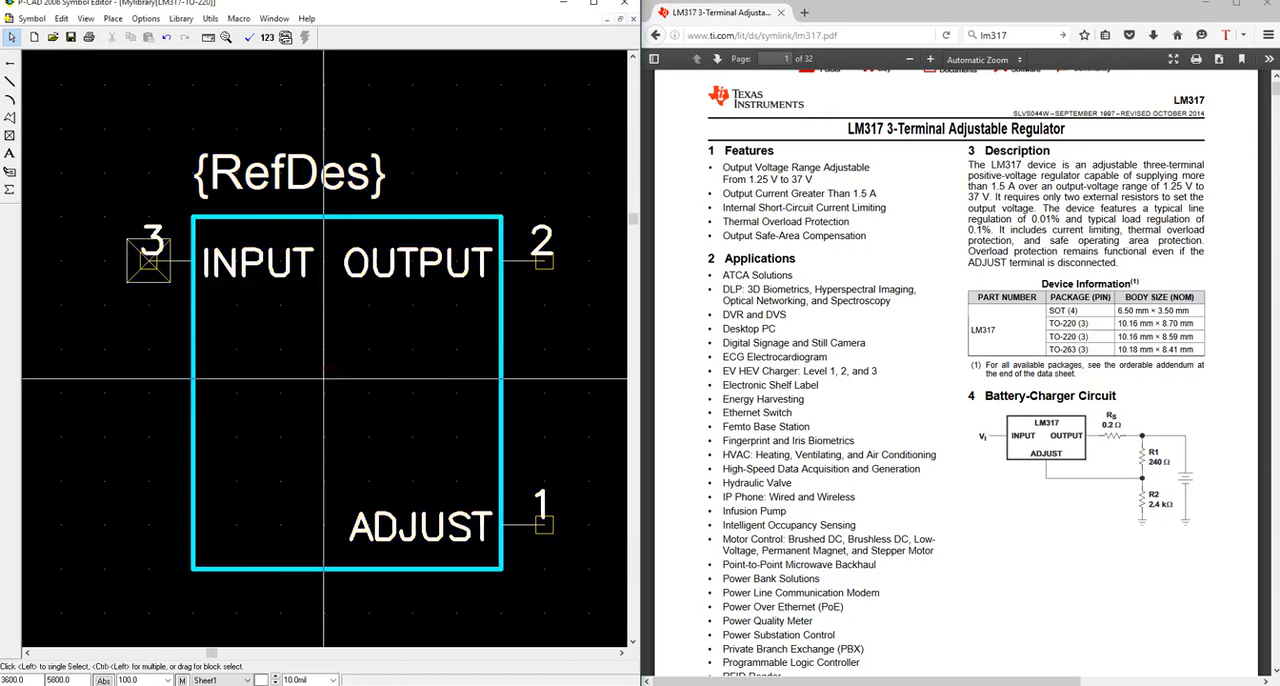
Place a visible Type attribute from the Component category below the outline, using the PartStyle text style and centre justification.
click(9, 180)
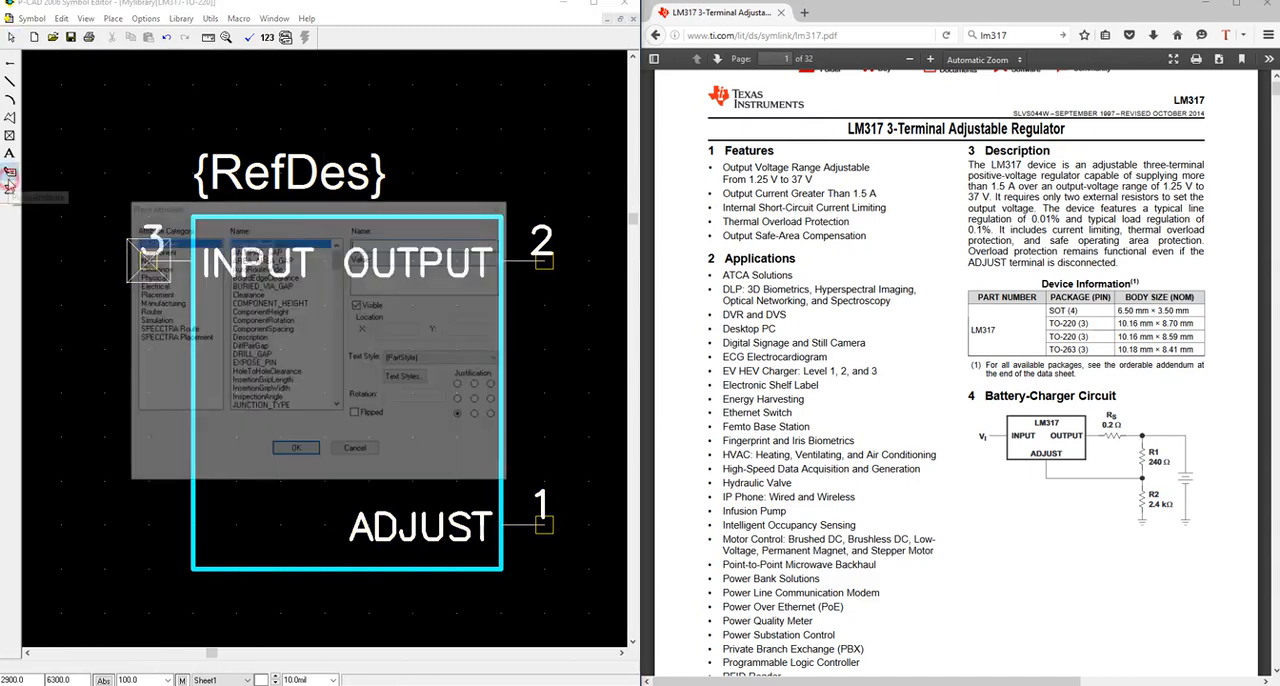
click(155, 250)
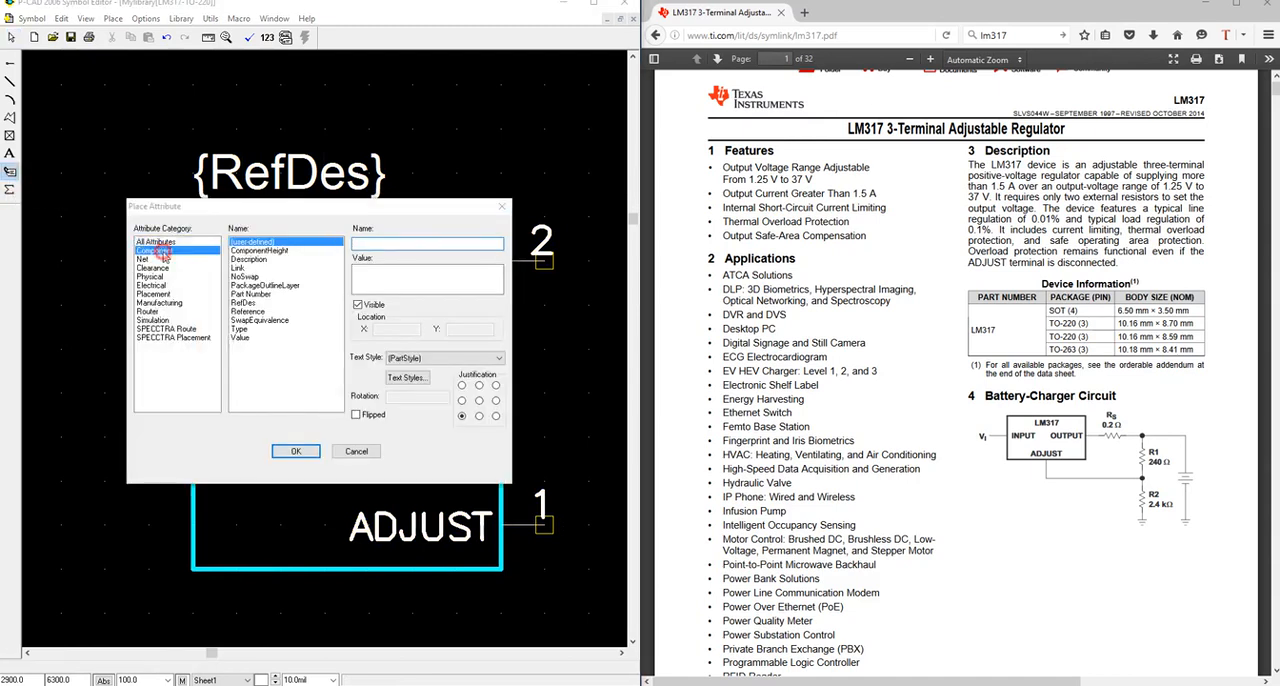
click(240, 329)
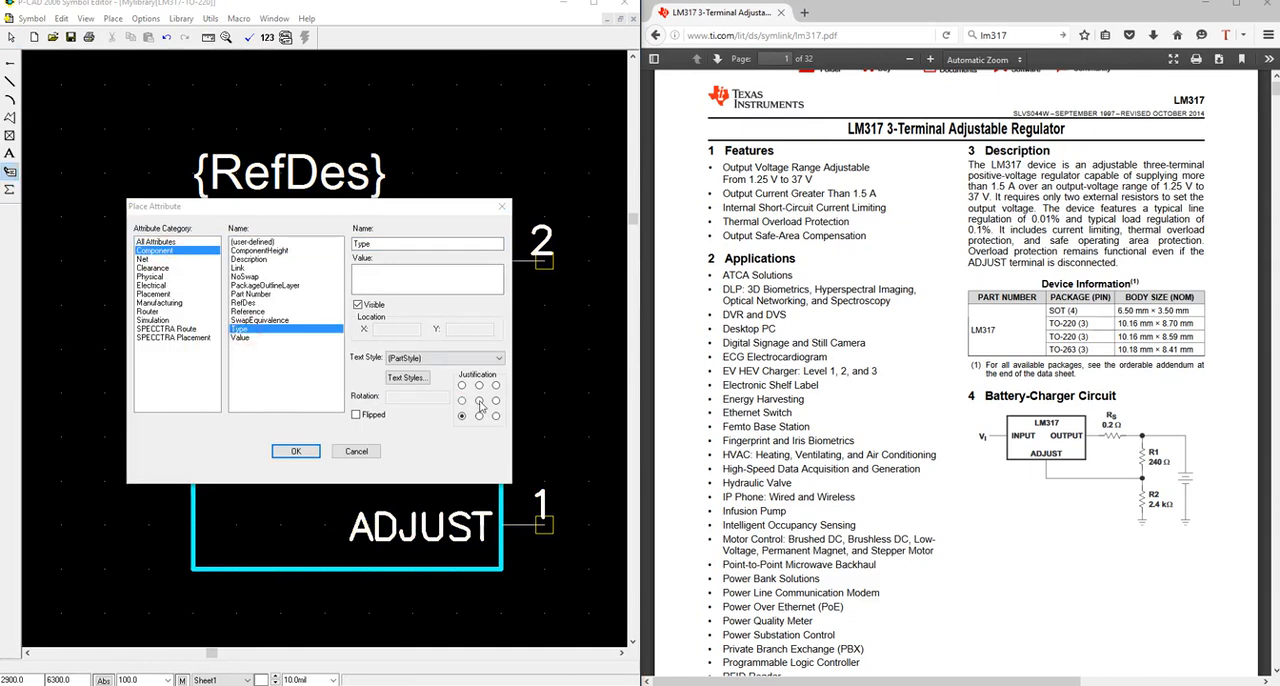
click(452, 362)
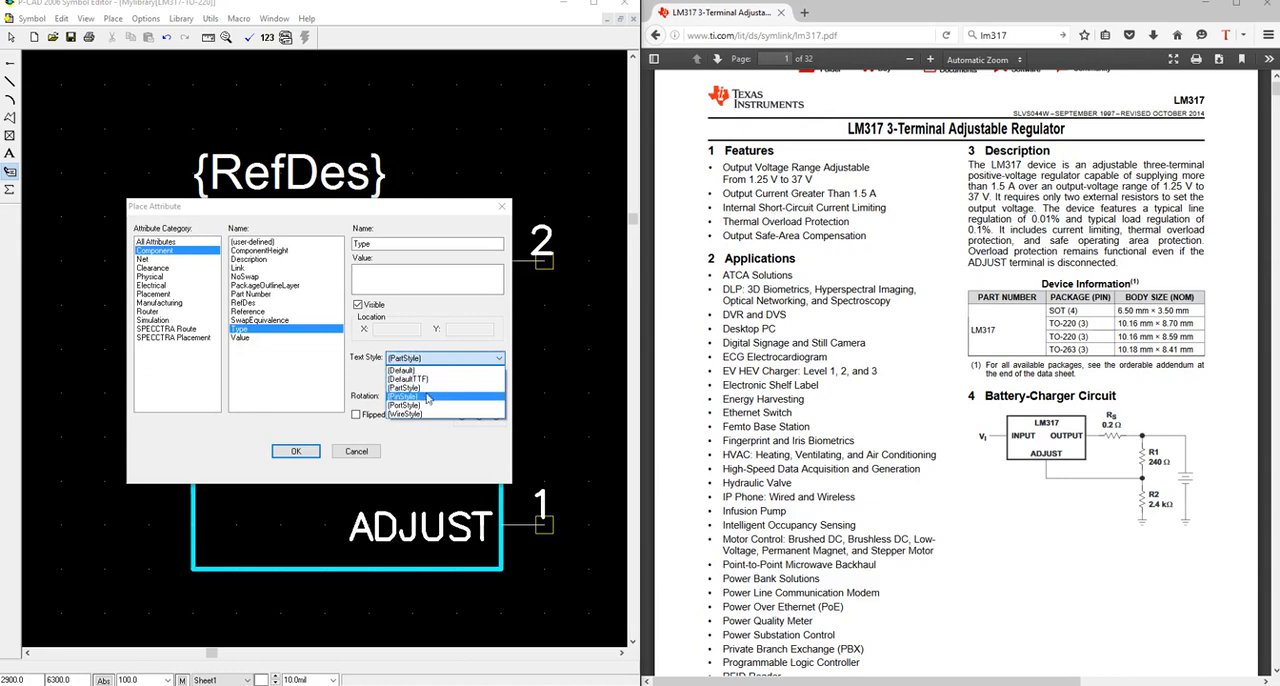
click(428, 397)
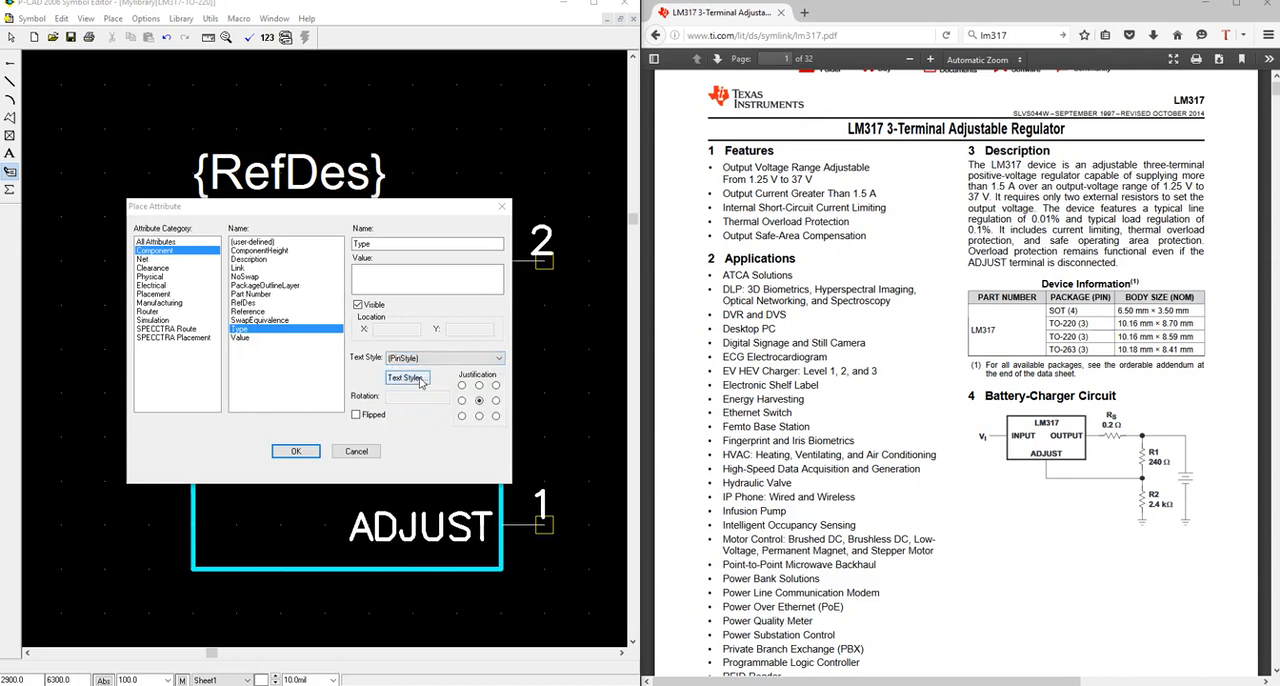
click(422, 358)
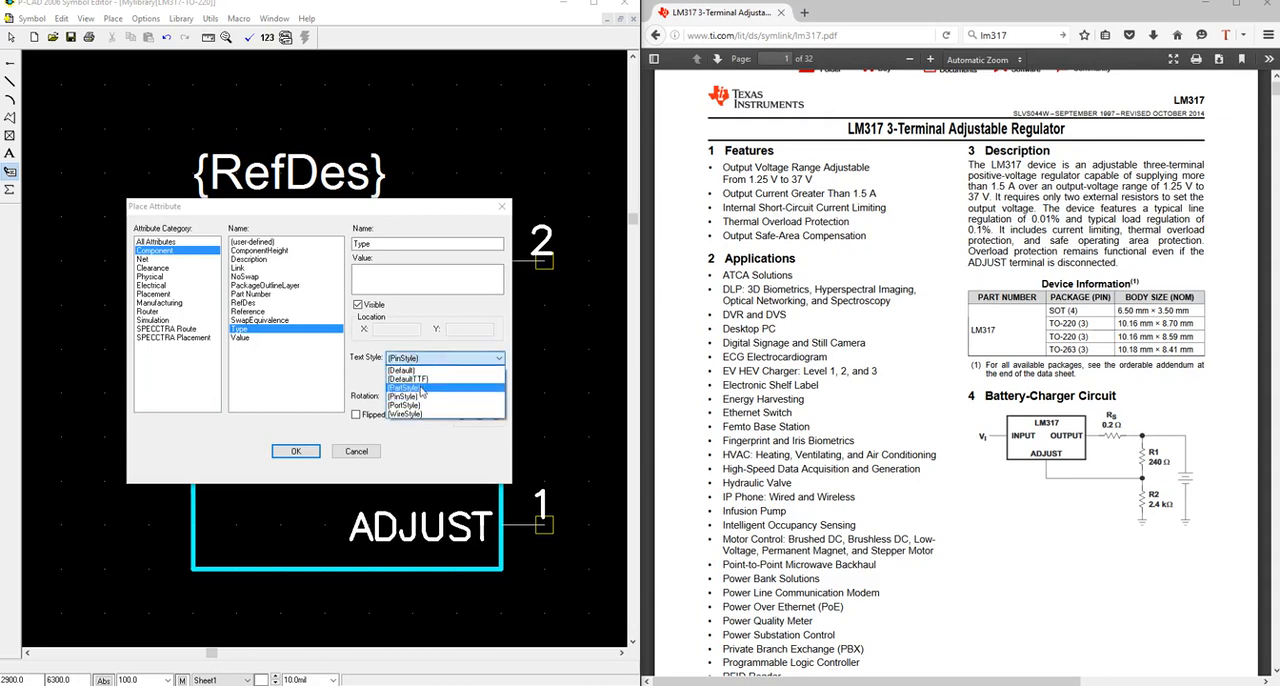
click(424, 389)
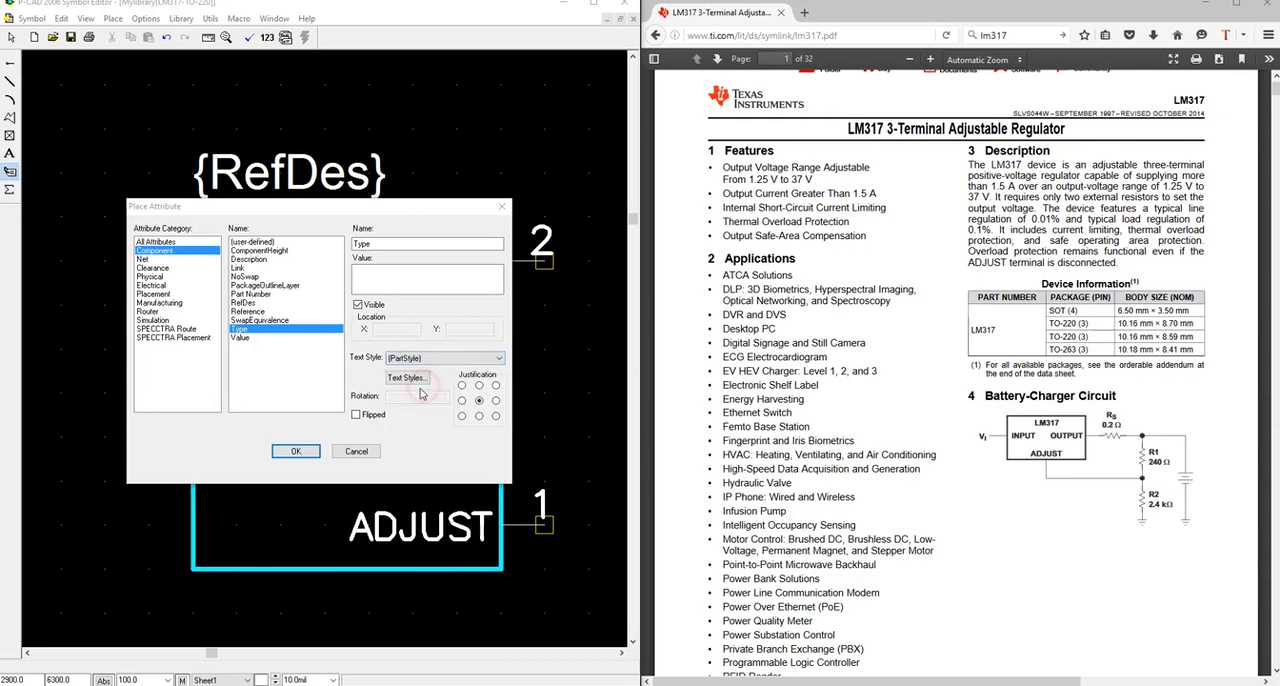
click(296, 451)
click(355, 612)
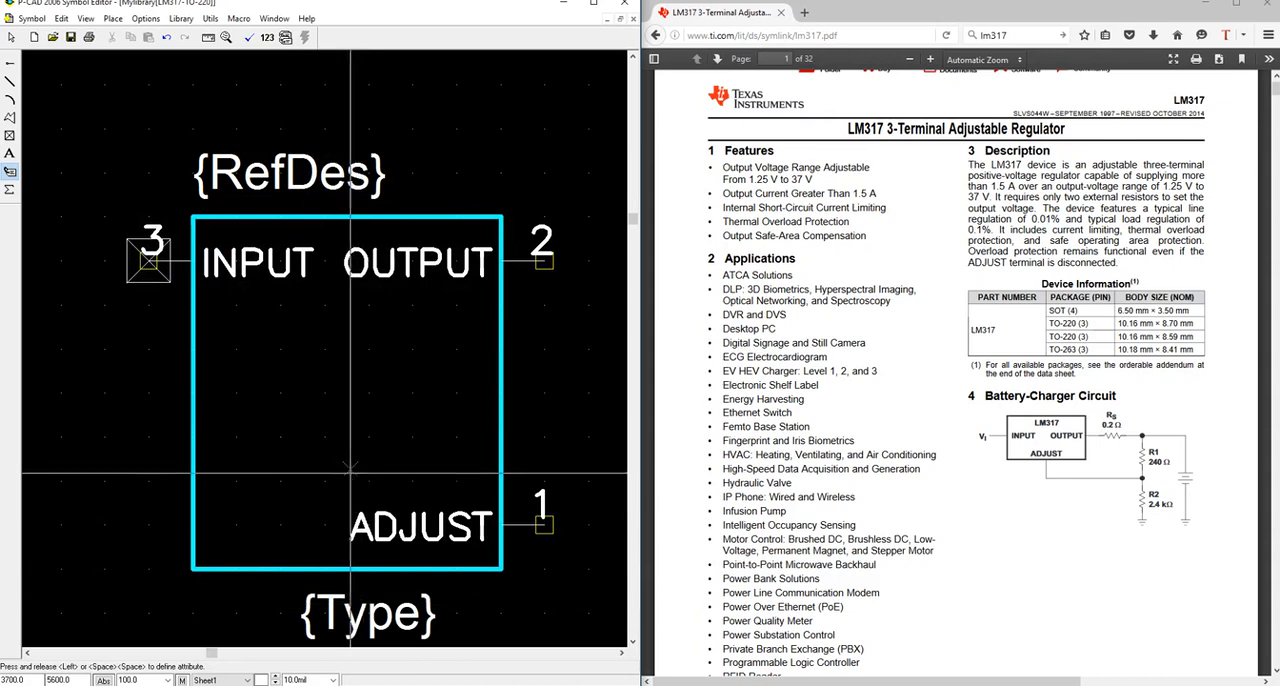
Set the grid spacing to 50 and move the Type attribute left to centre it under the outline.
key(s)
scroll(345, 480, down, 1)
click(342, 528)
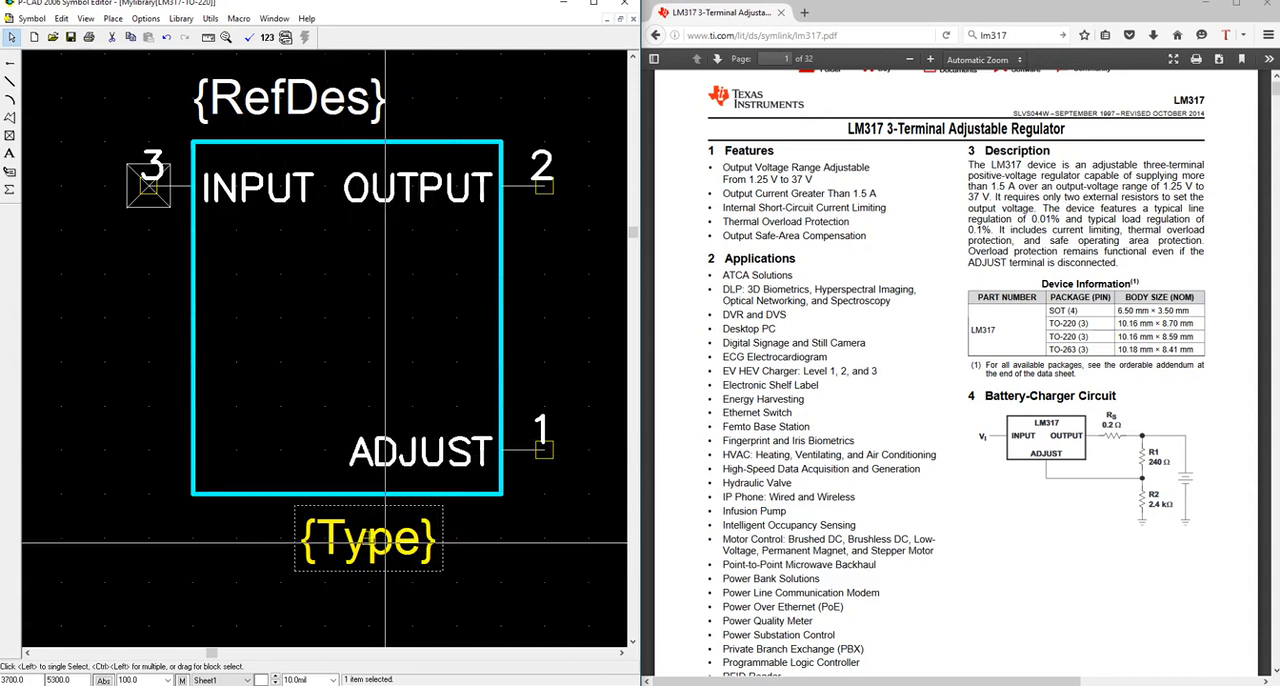
drag(370, 542, 369, 543)
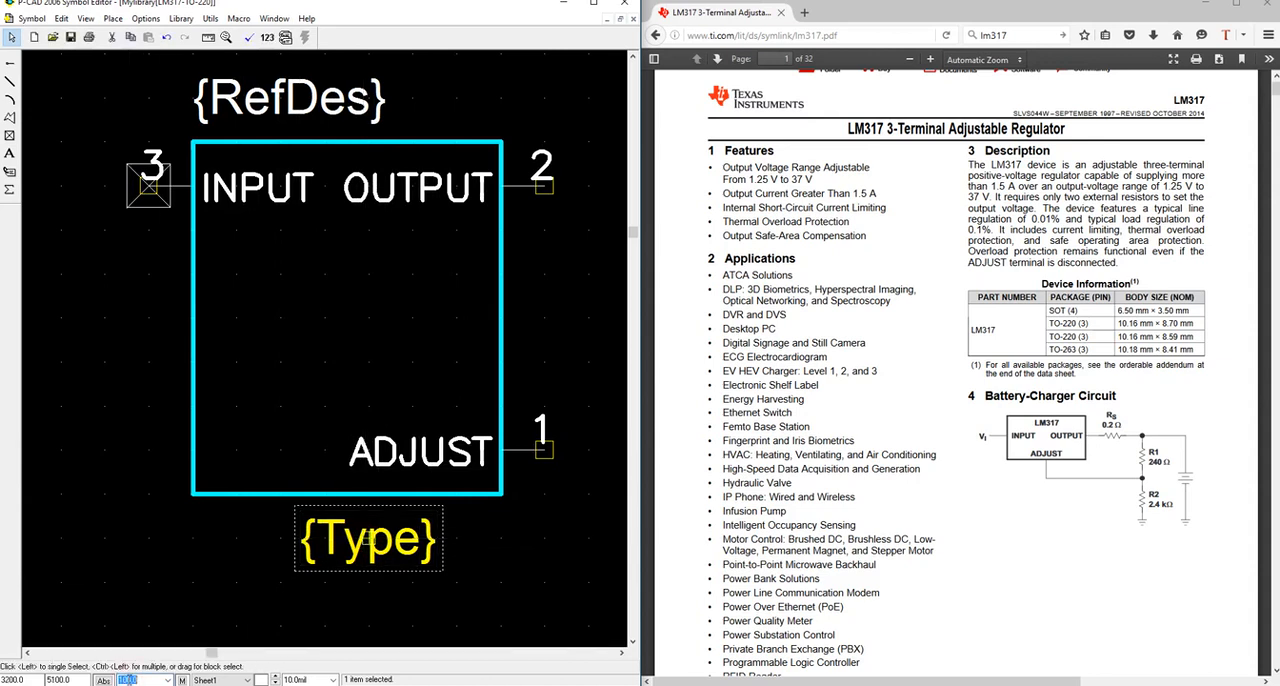
drag(376, 546, 354, 546)
click(352, 593)
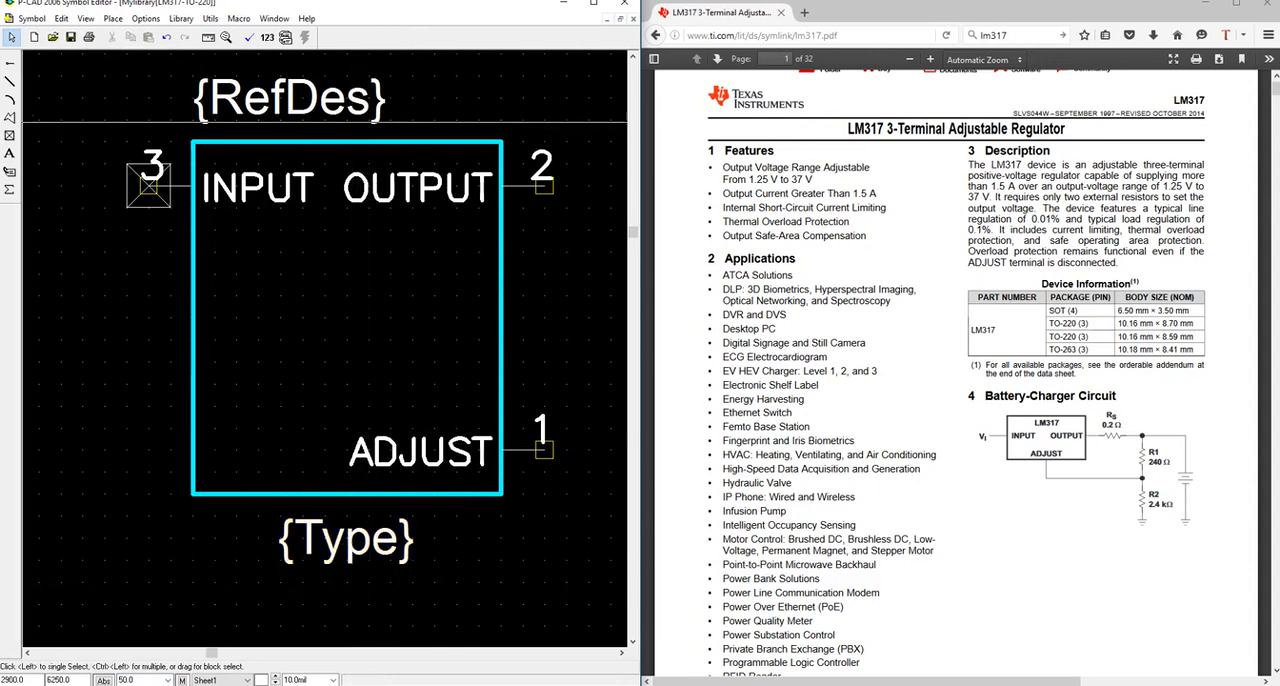
Save the updated LM317-TO-220 symbol with pin designators matched to pin numbers, overwriting the existing symbol.
click(70, 37)
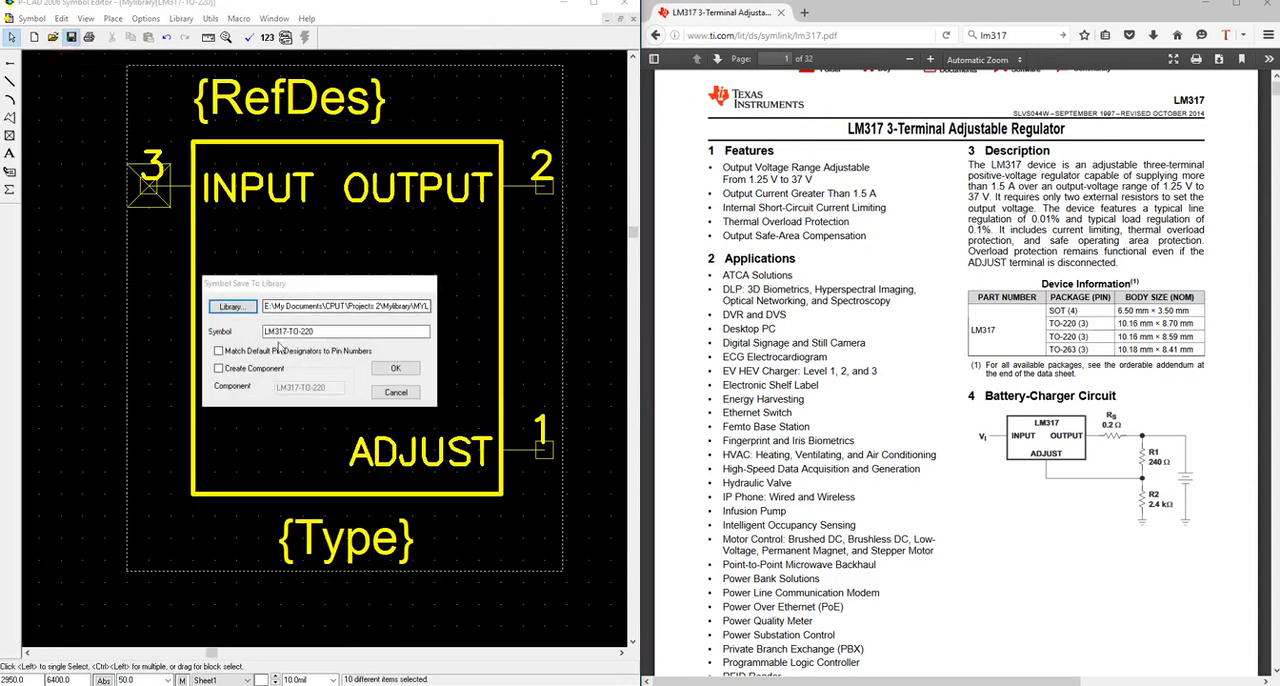
click(395, 368)
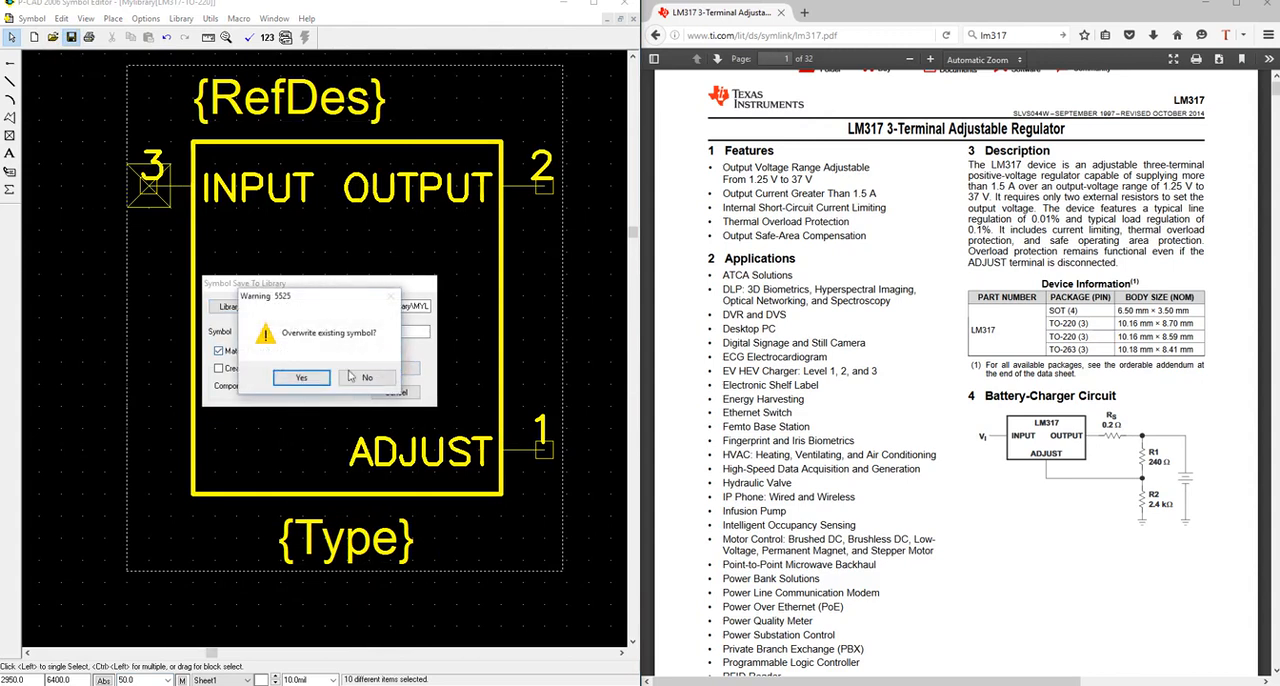
click(342, 376)
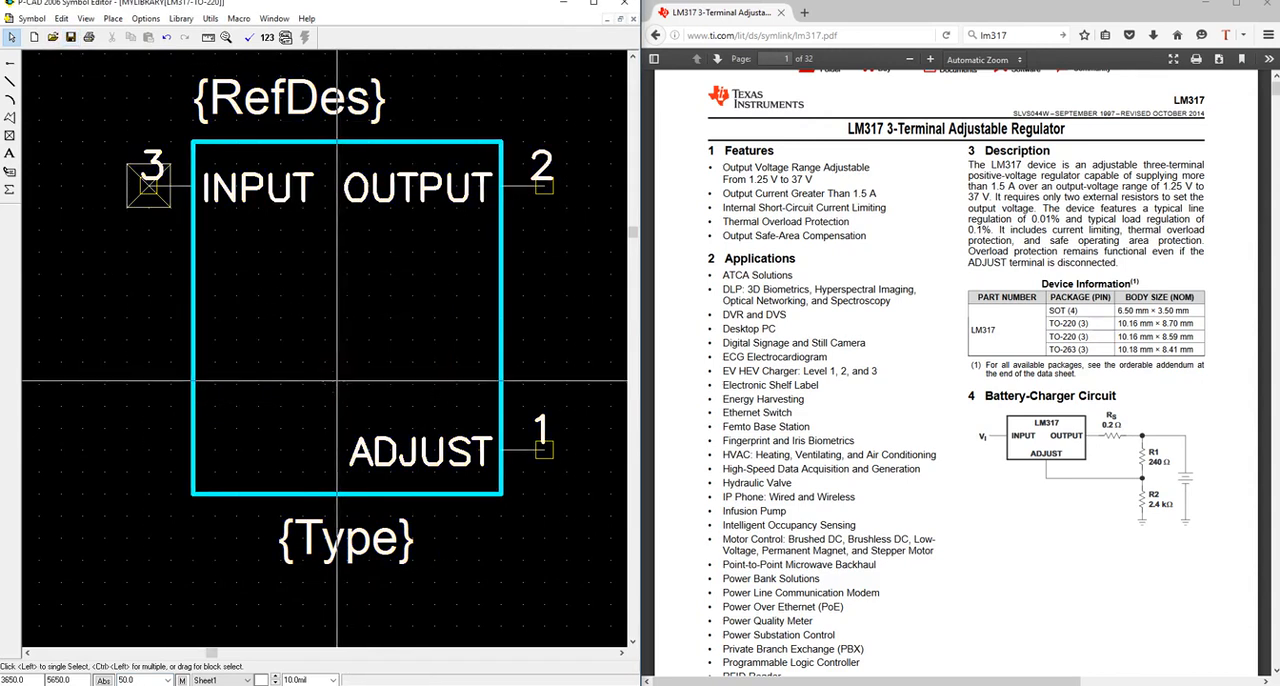
Select the entire LM317 symbol, including its pins and attributes, and delete it from the drawing area.
scroll(153, 228, up, 1)
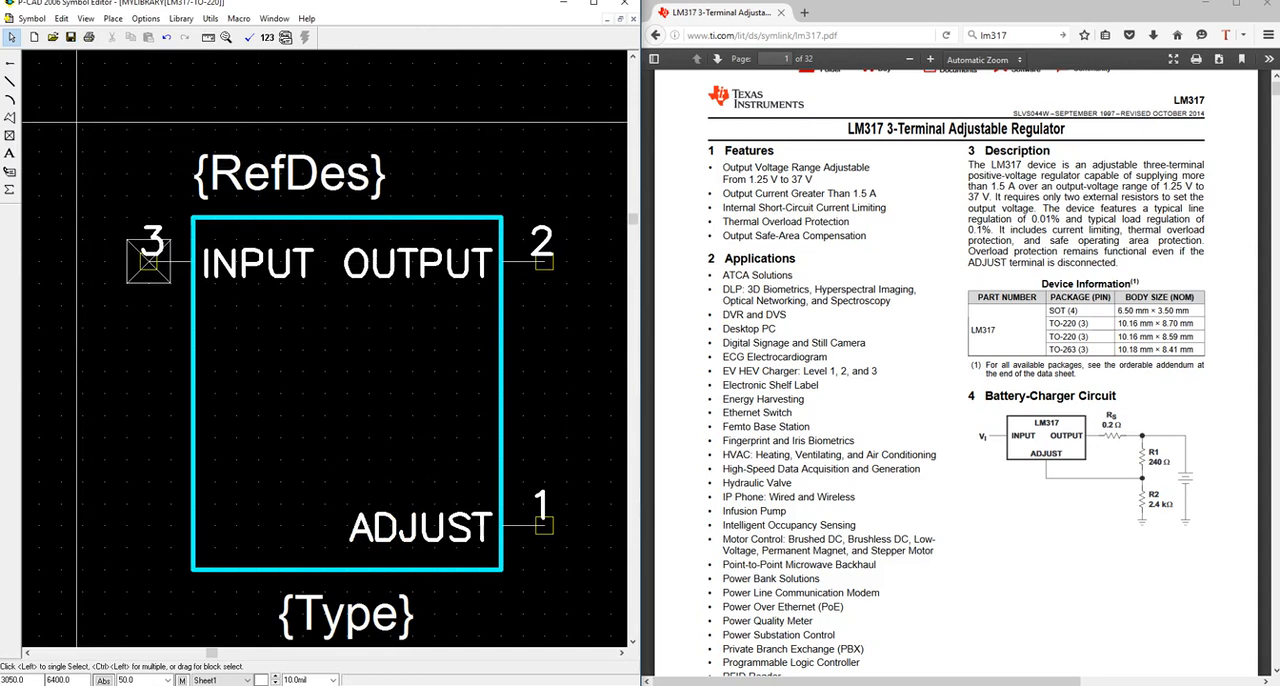
drag(70, 117, 572, 598)
key(Delete)
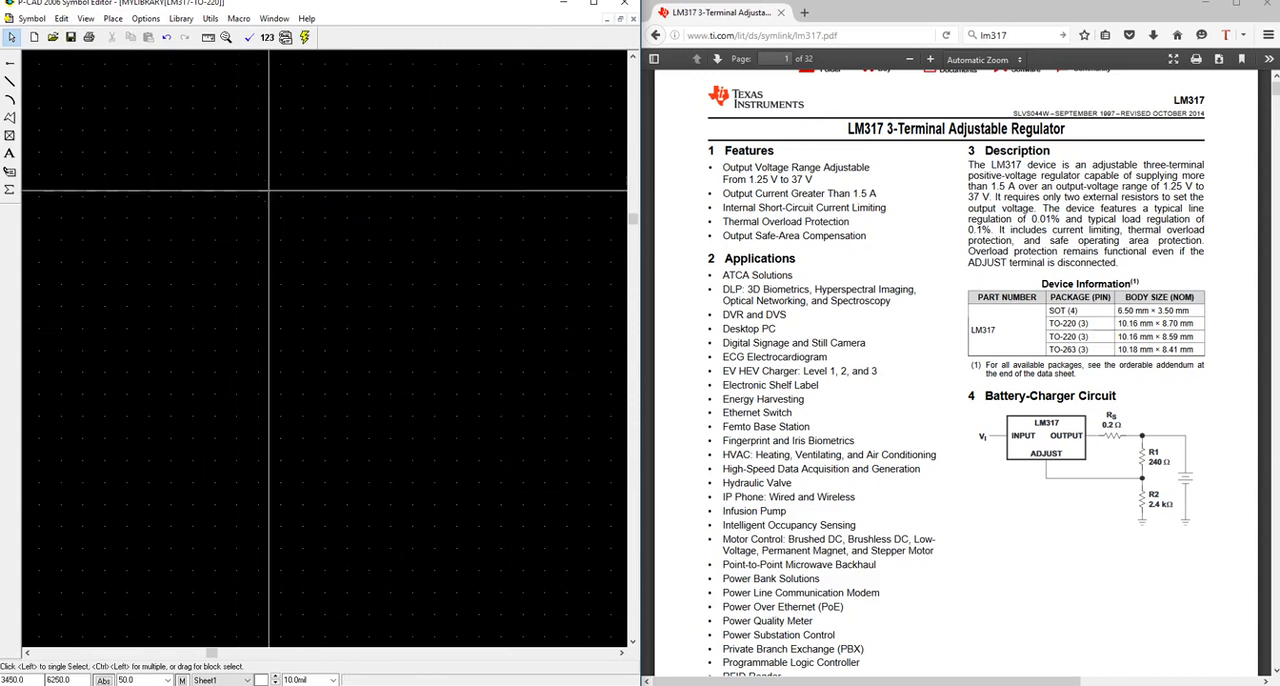
Start the Symbol Wizard and set 1 pin on the left, 2 pins on the right, and Short pin length.
click(32, 19)
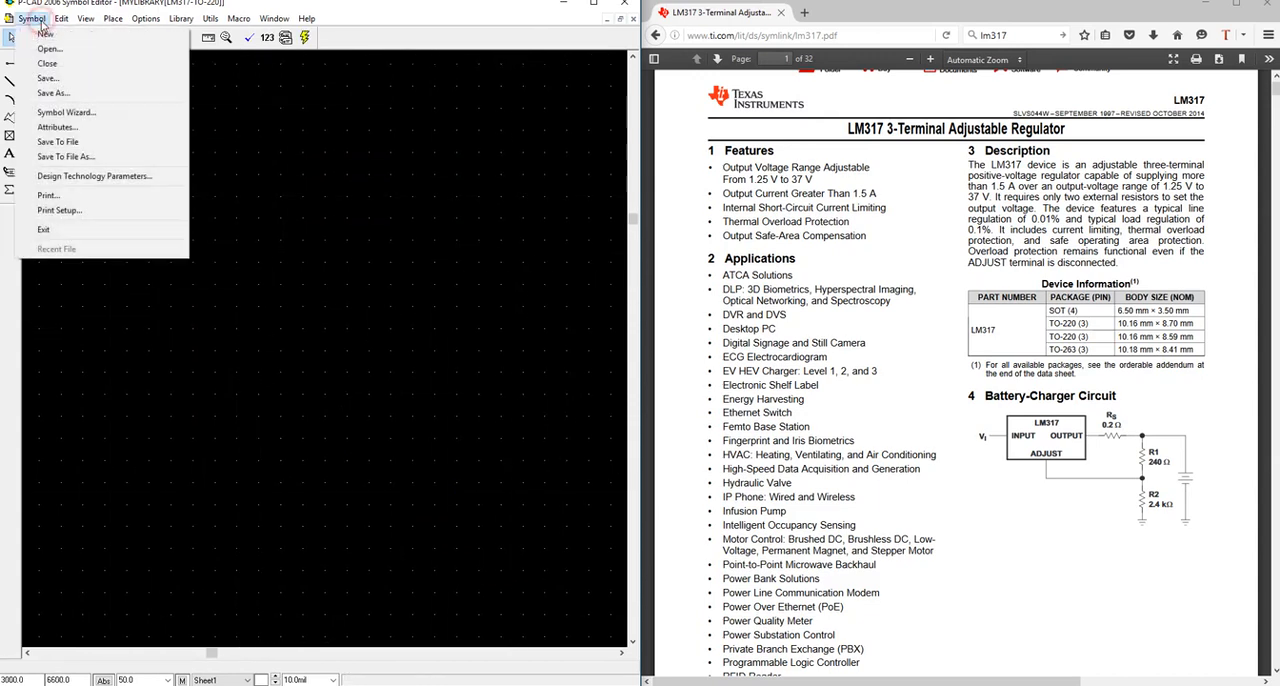
click(66, 112)
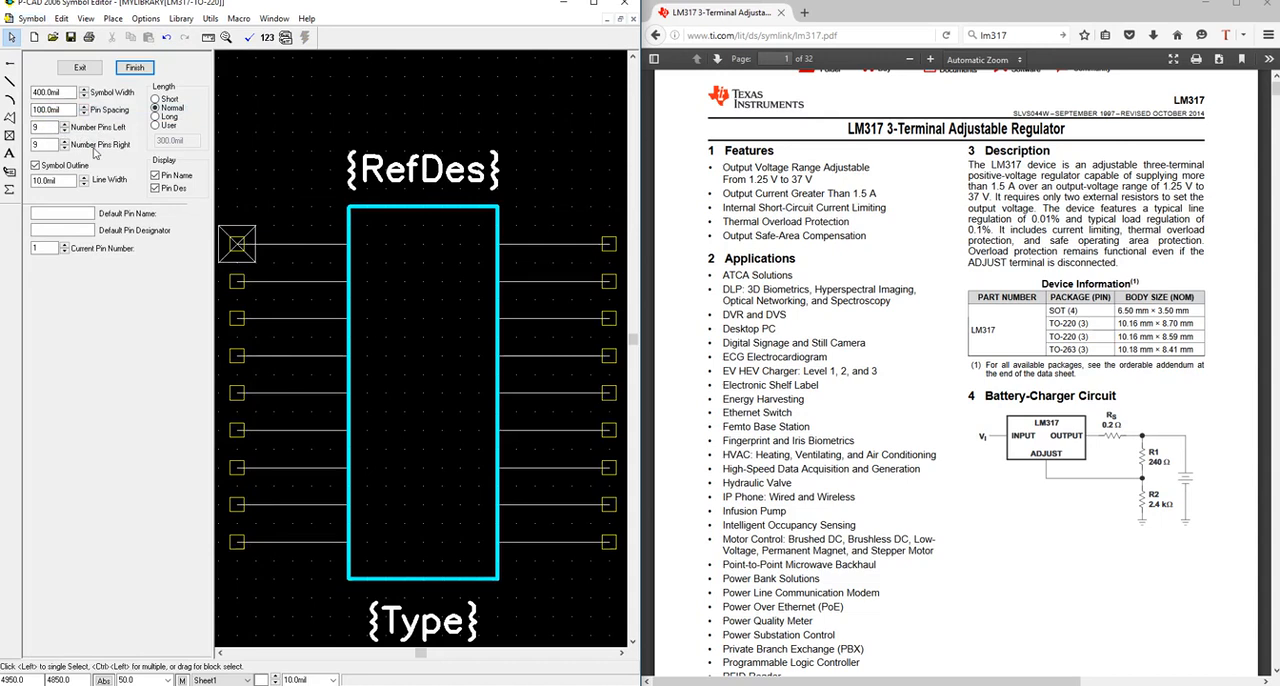
drag(44, 128, 14, 162)
text(1)
text(2)
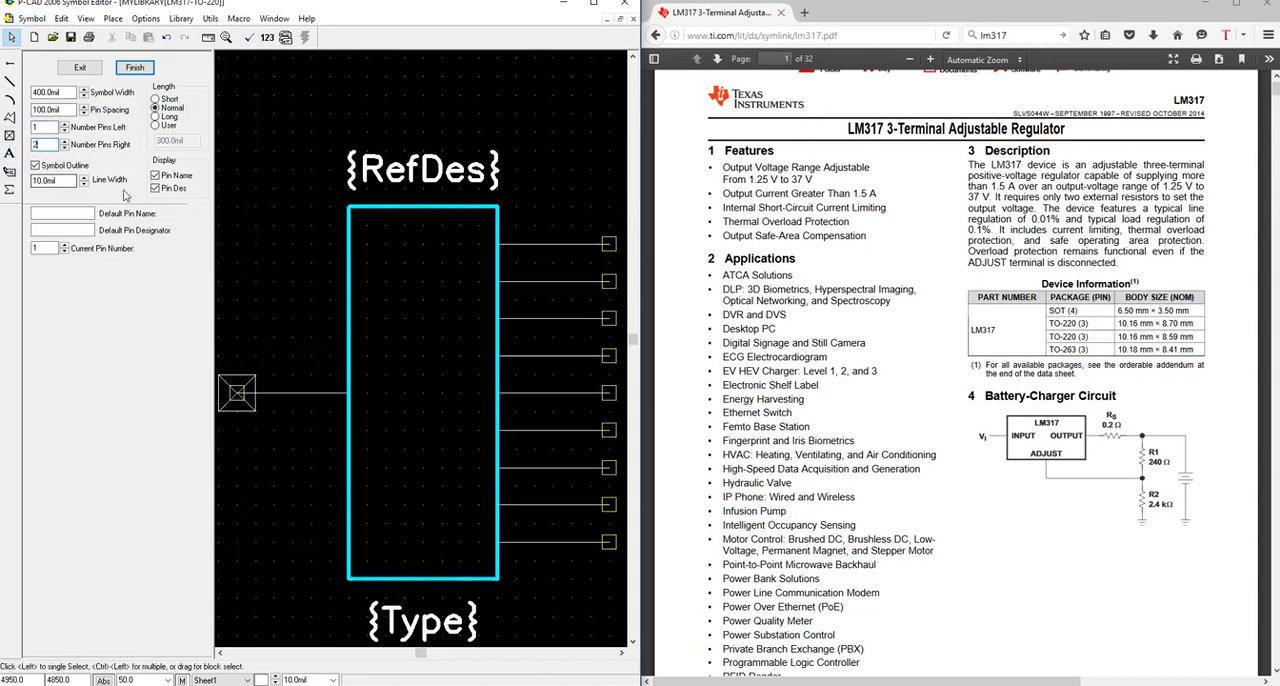
click(48, 127)
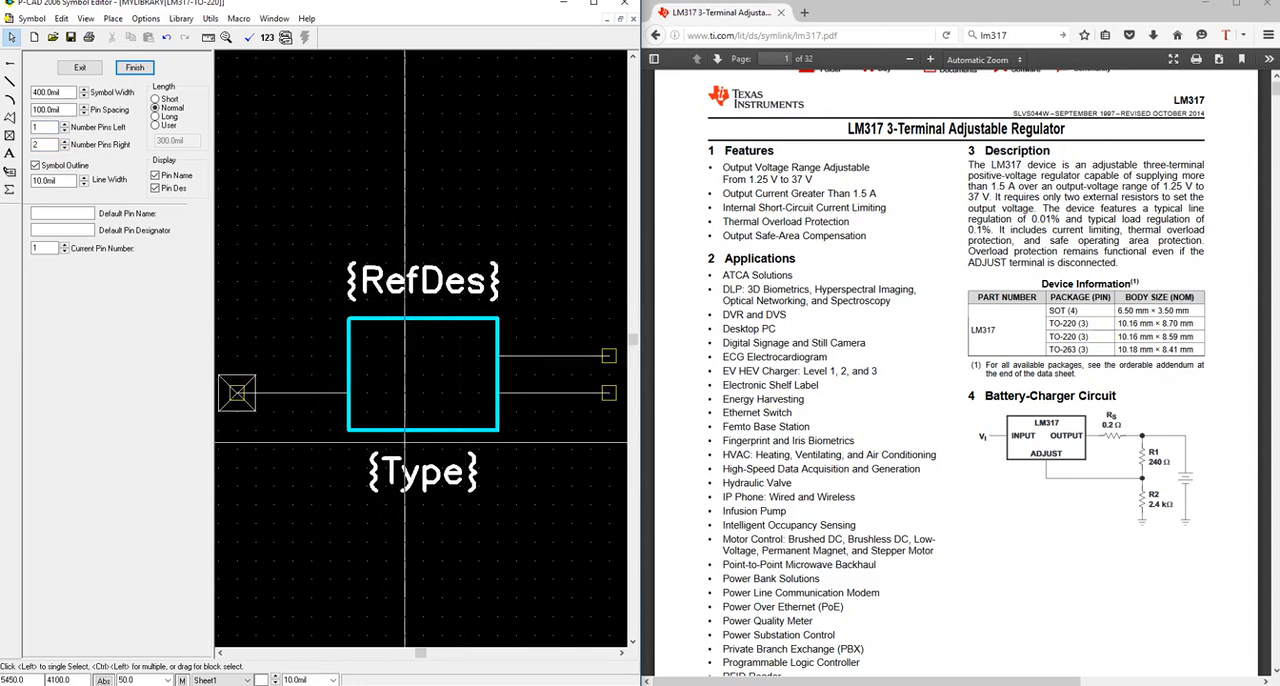
click(155, 100)
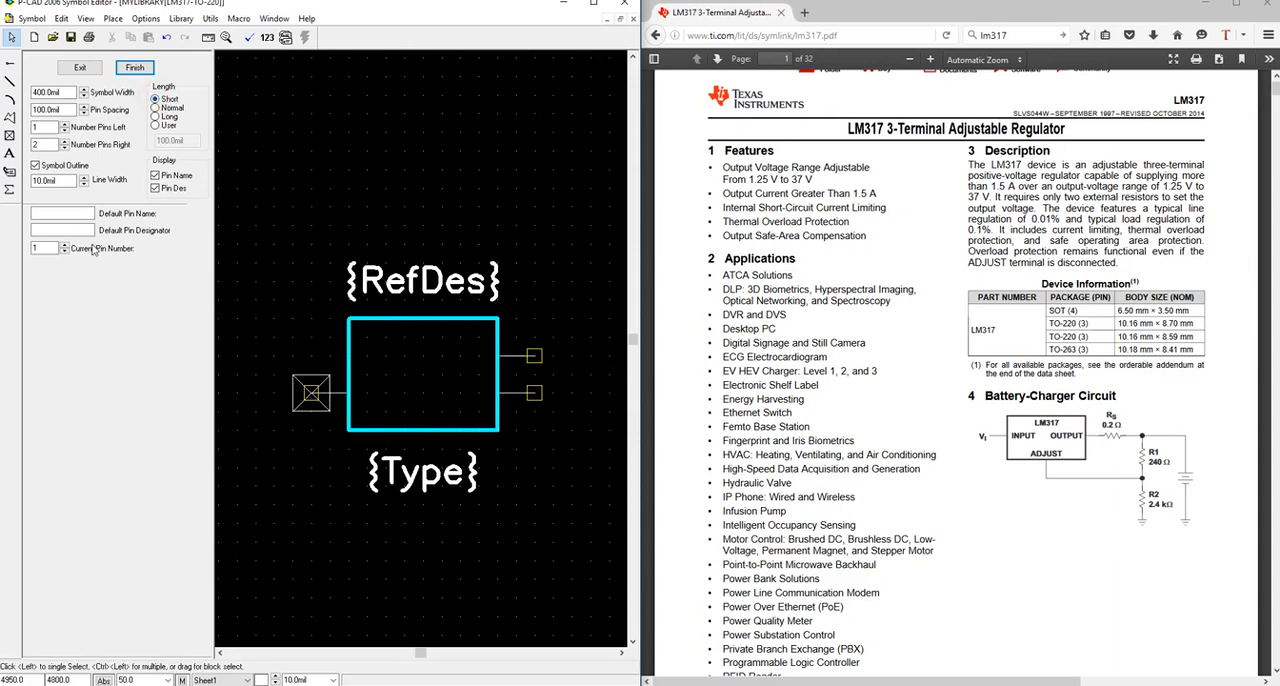
Assign the default pin names ADJ to pin 1, OUTPUT to pin 2 and INPUT to pin 3, following the datasheet's pin table.
click(80, 213)
drag(1276, 91, 1276, 122)
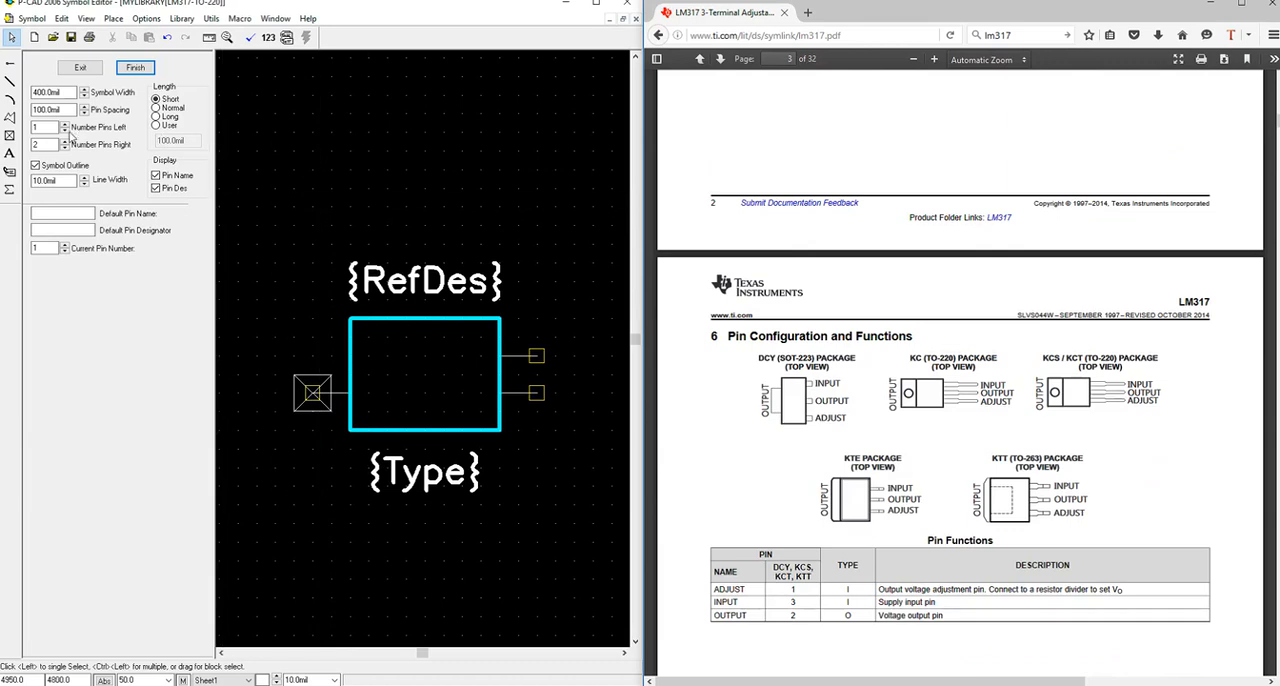
click(52, 214)
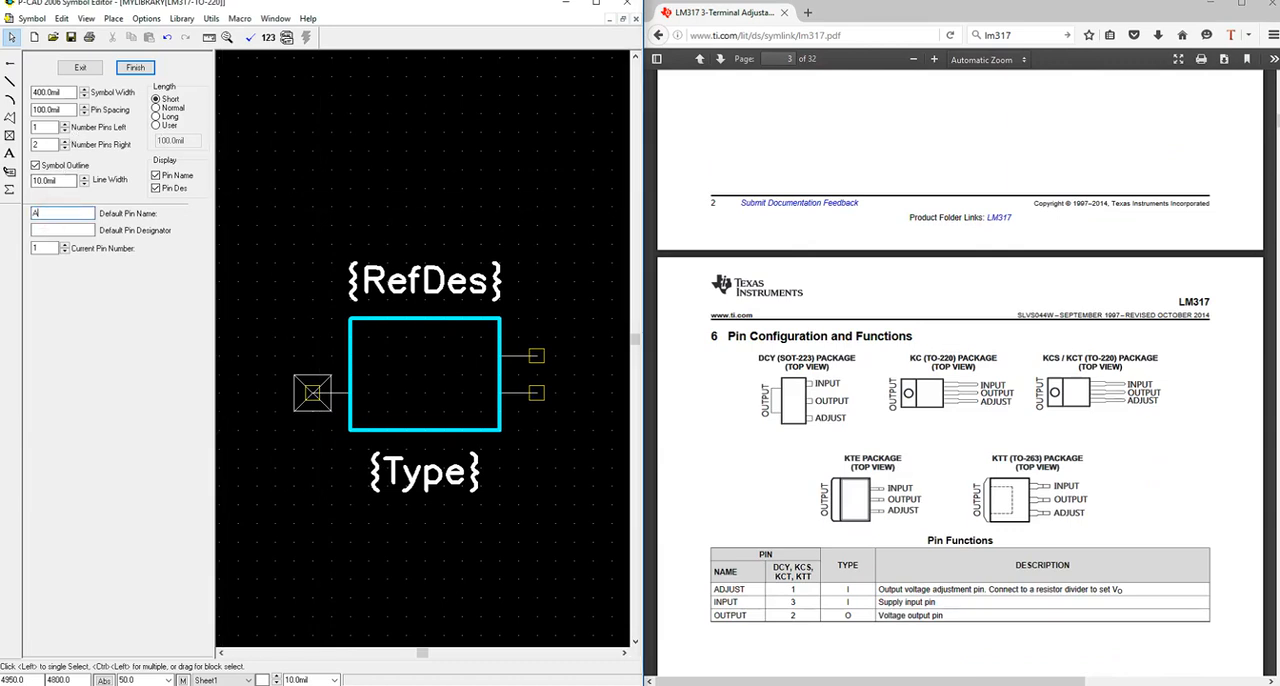
text(ADJ)
key(Return)
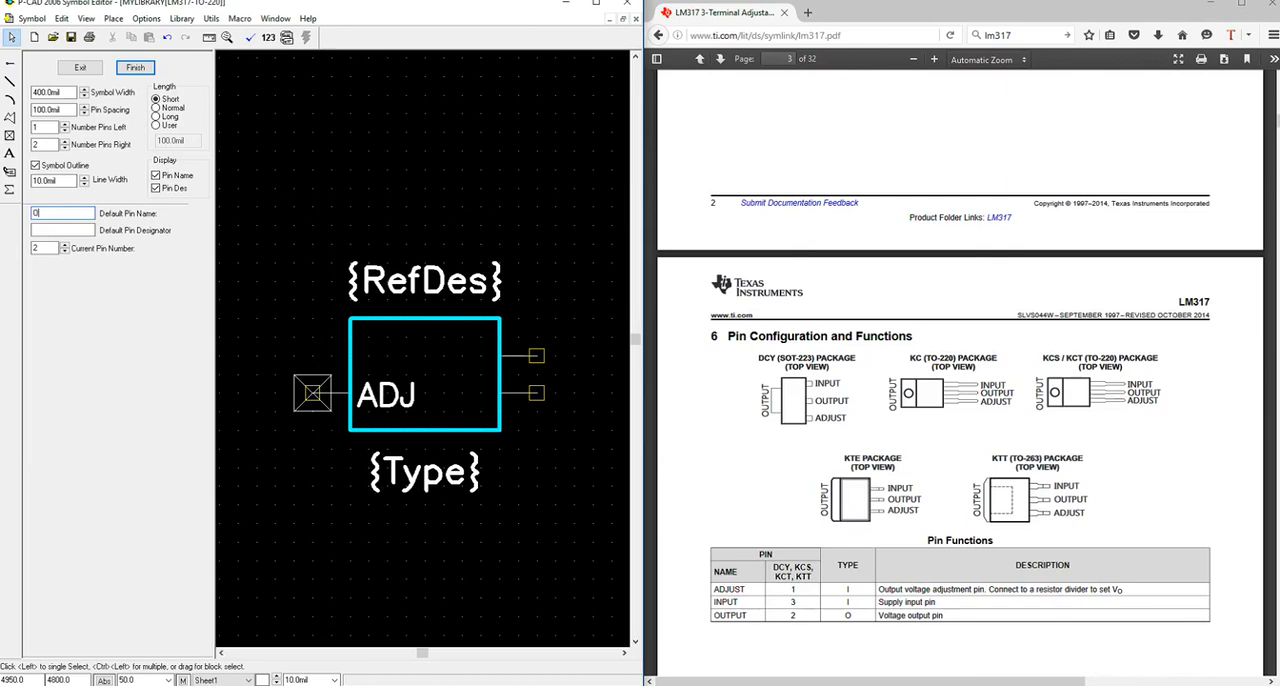
key(Return)
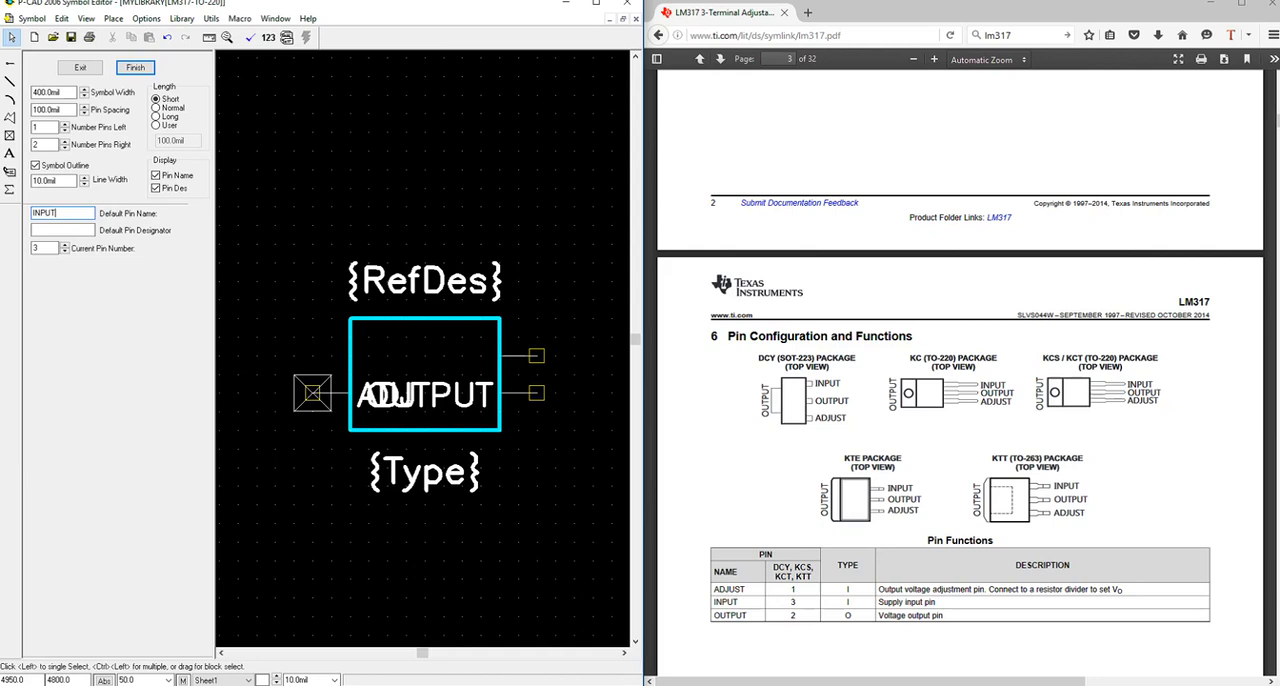
key(Return)
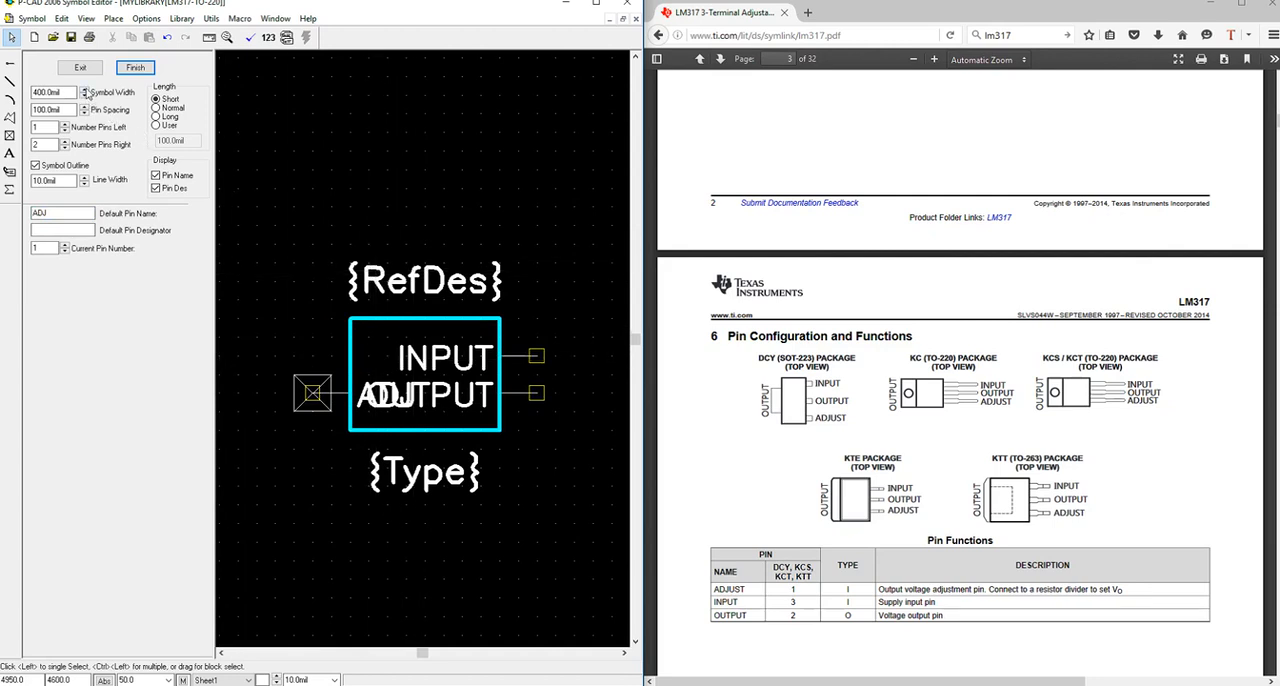
Widen the symbol to 600 mil and finish the wizard to generate it in the drawing area.
click(85, 89)
click(85, 89)
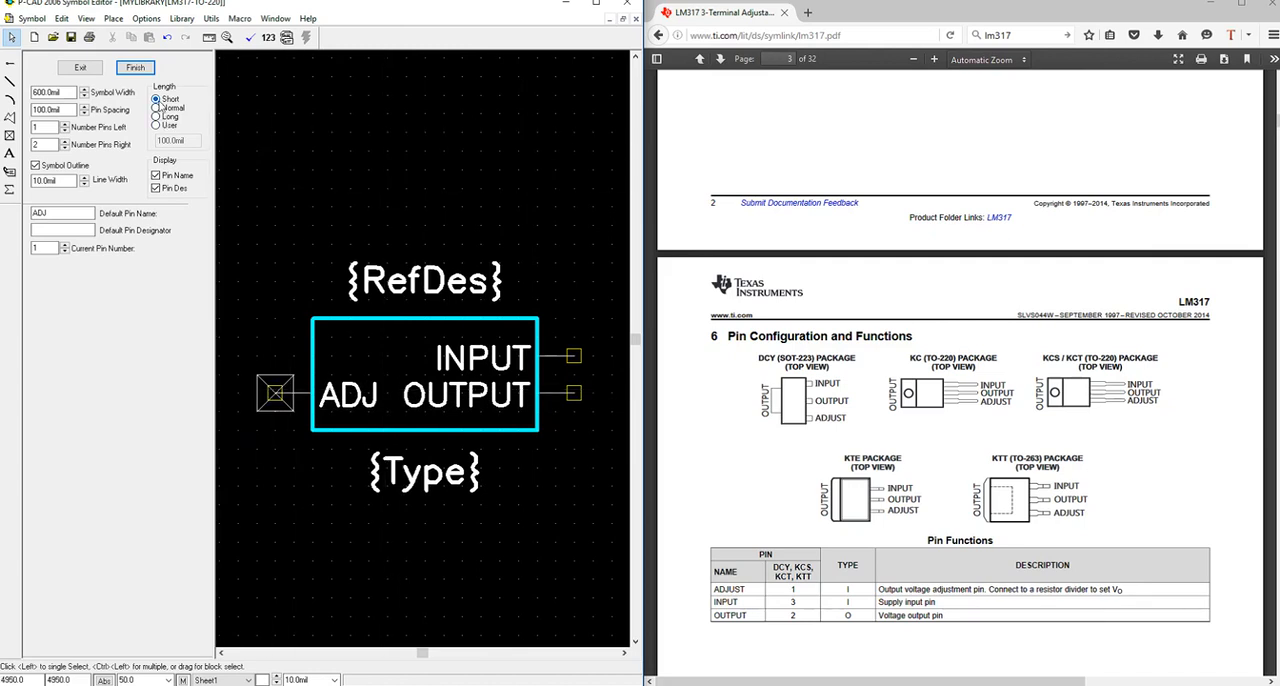
click(135, 68)
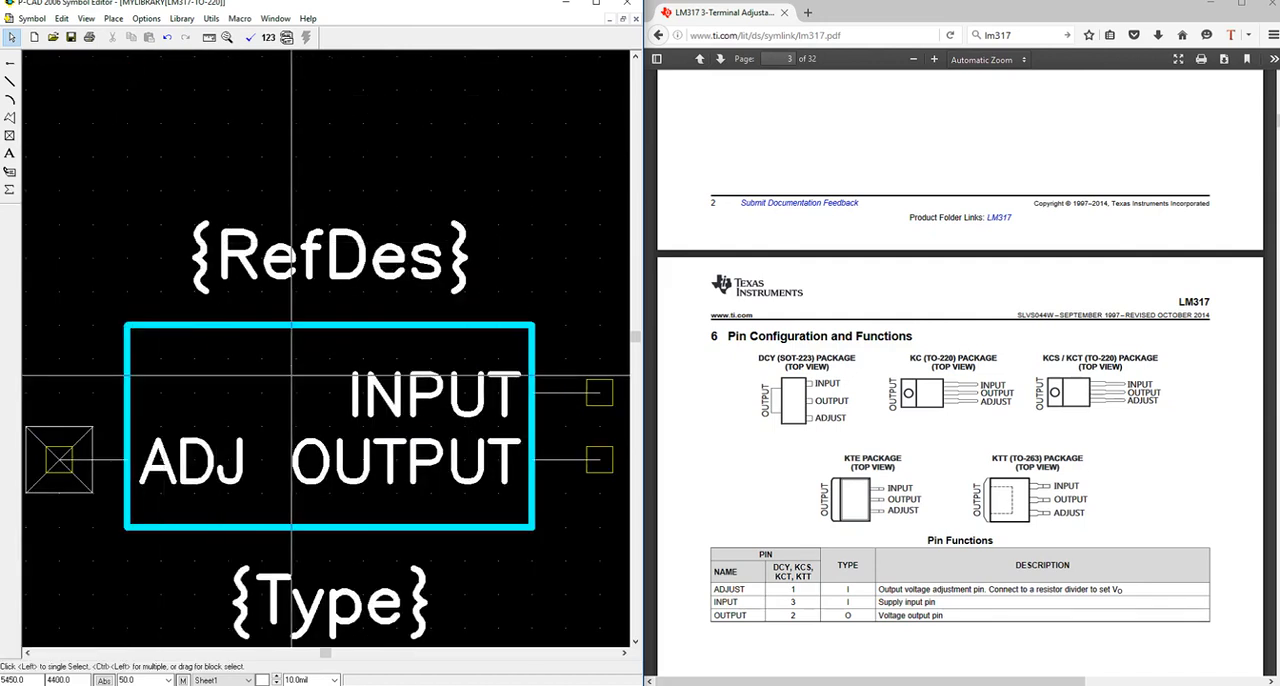
scroll(335, 372, down, 1)
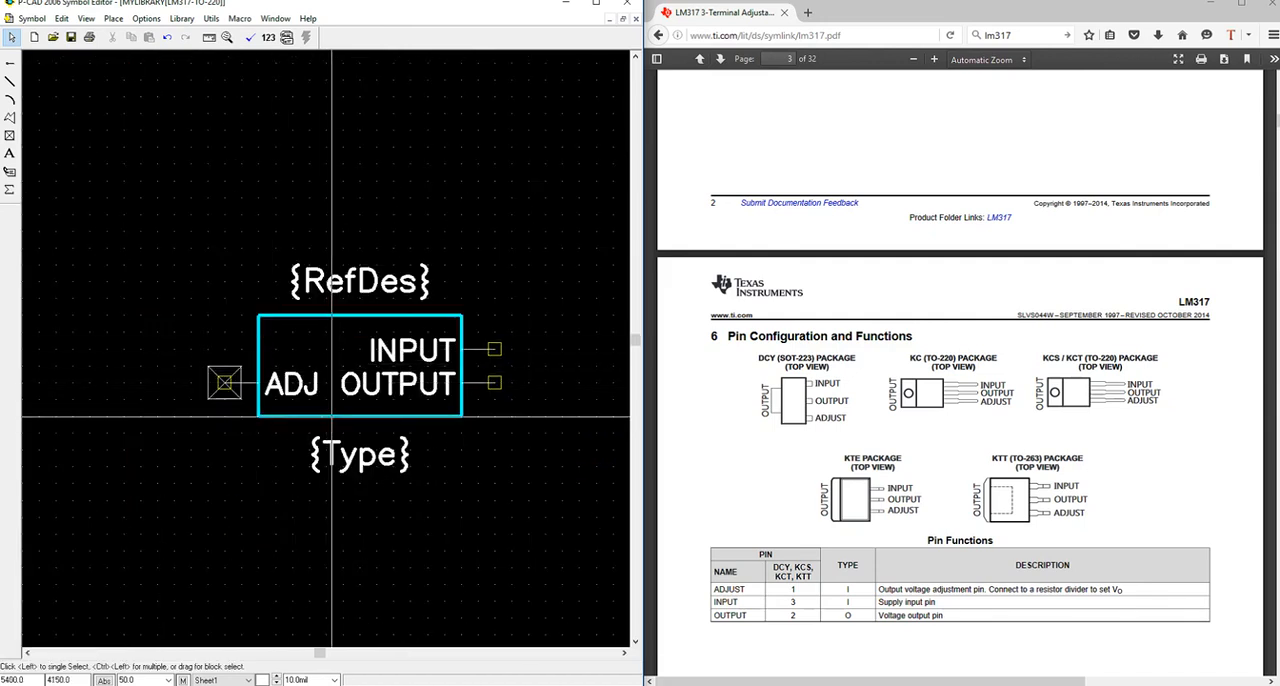
From the ADJ pin's properties, change the PinStyle text style to display a TrueType font at size 100.
click(251, 383)
right_click(251, 381)
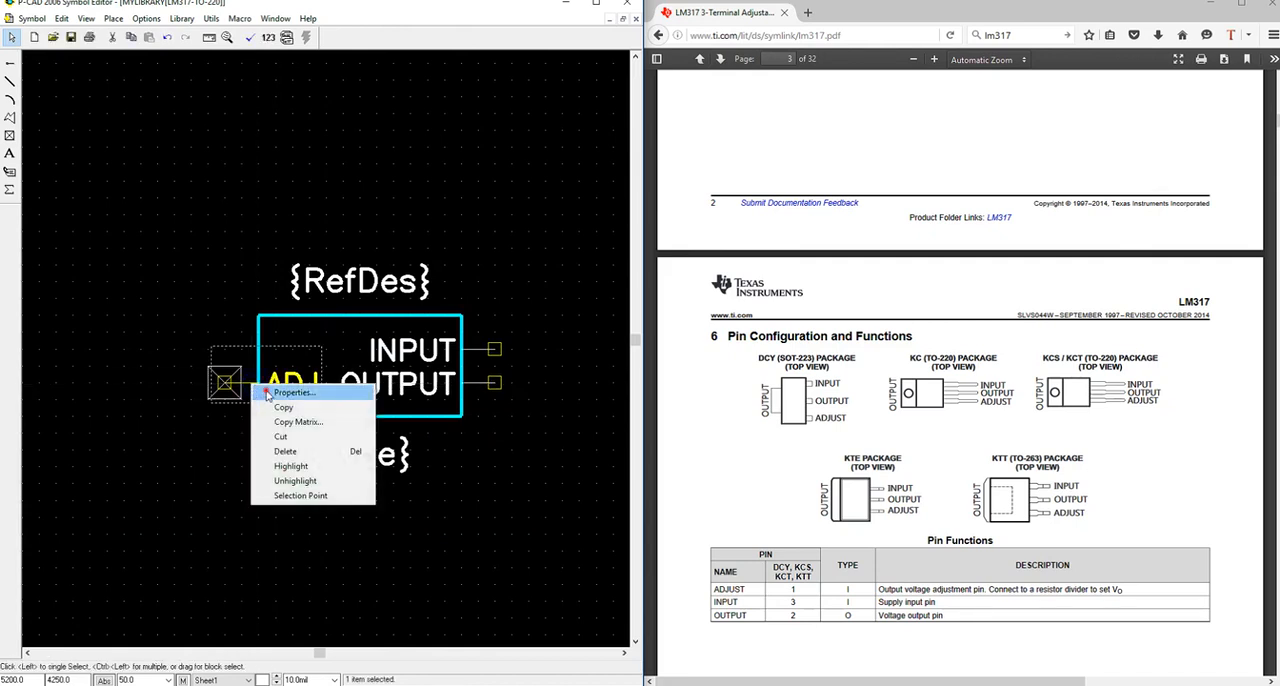
click(268, 389)
click(243, 367)
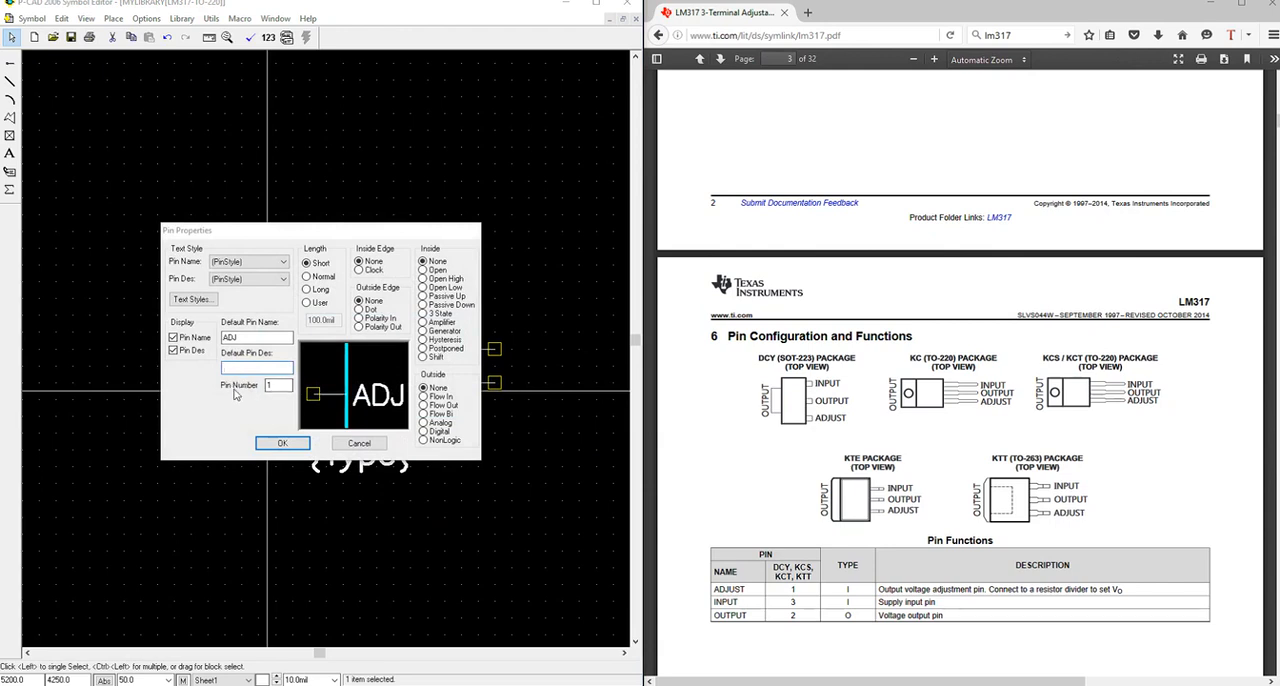
double_click(269, 384)
click(245, 368)
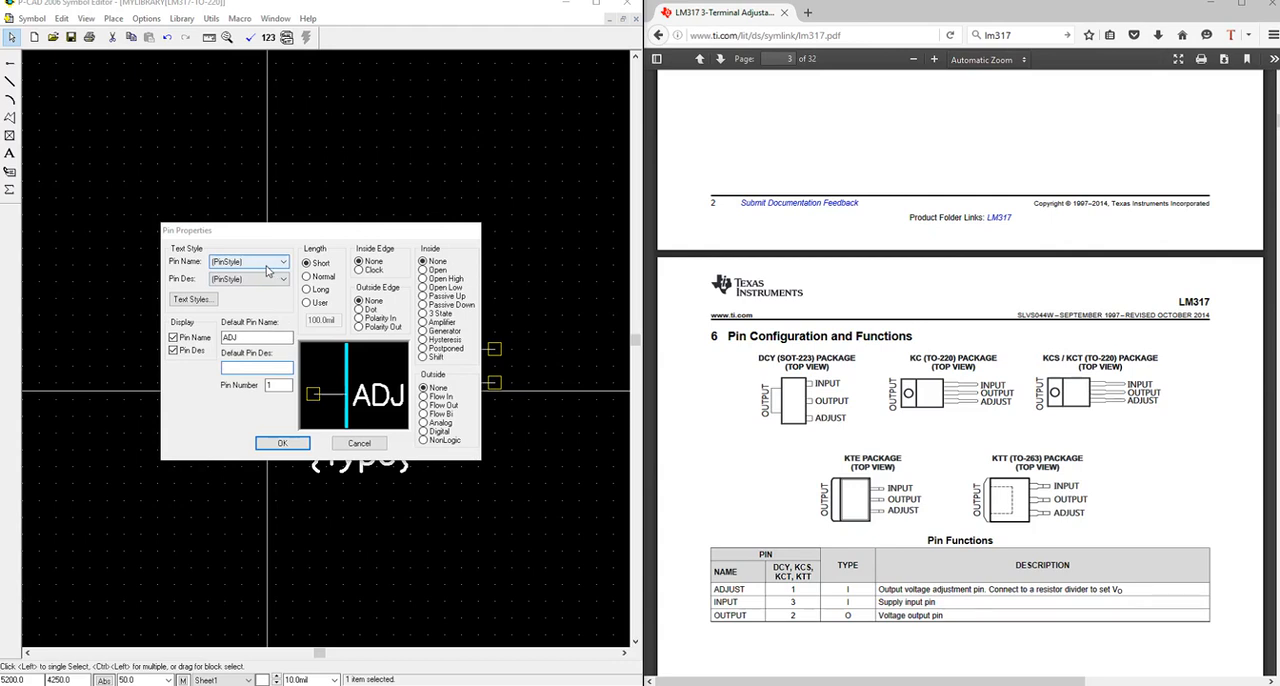
click(191, 300)
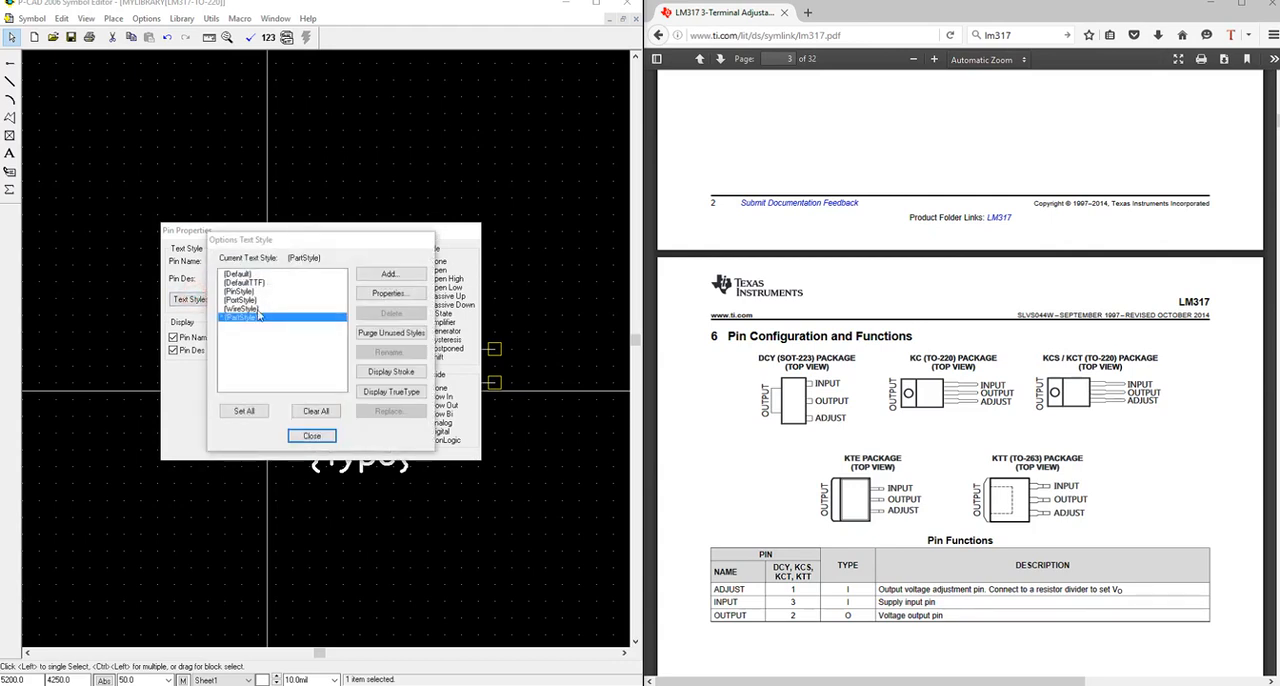
click(244, 291)
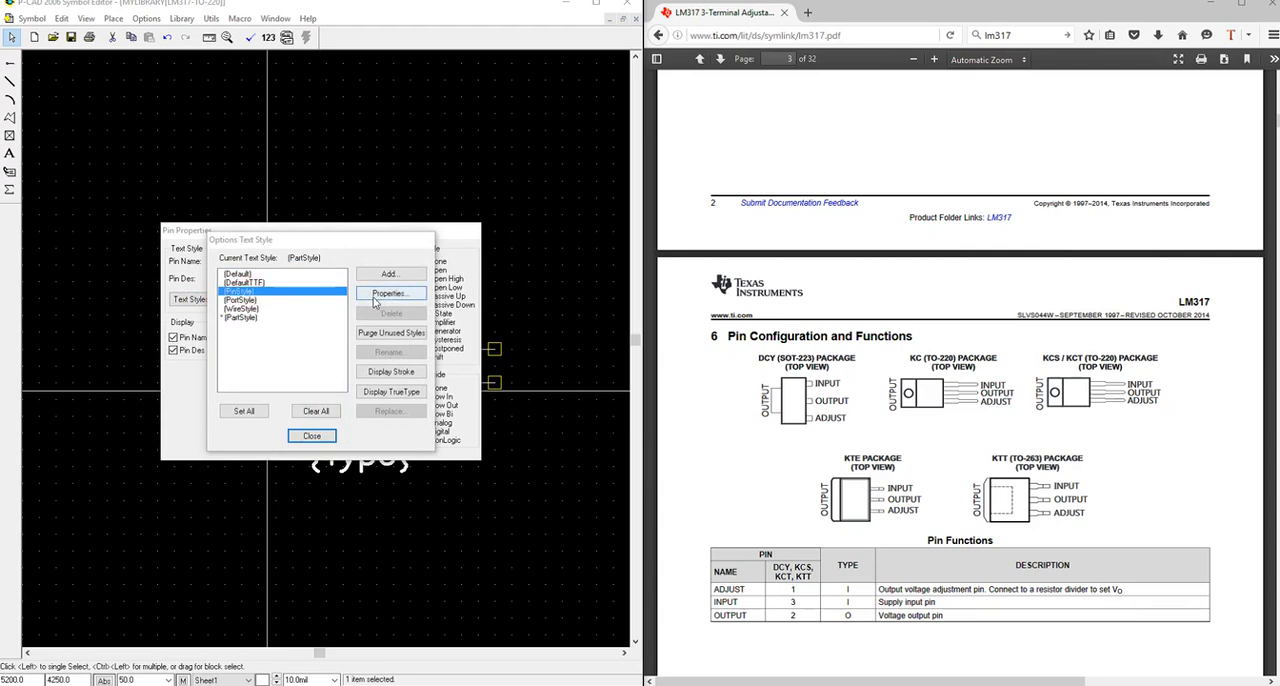
click(389, 293)
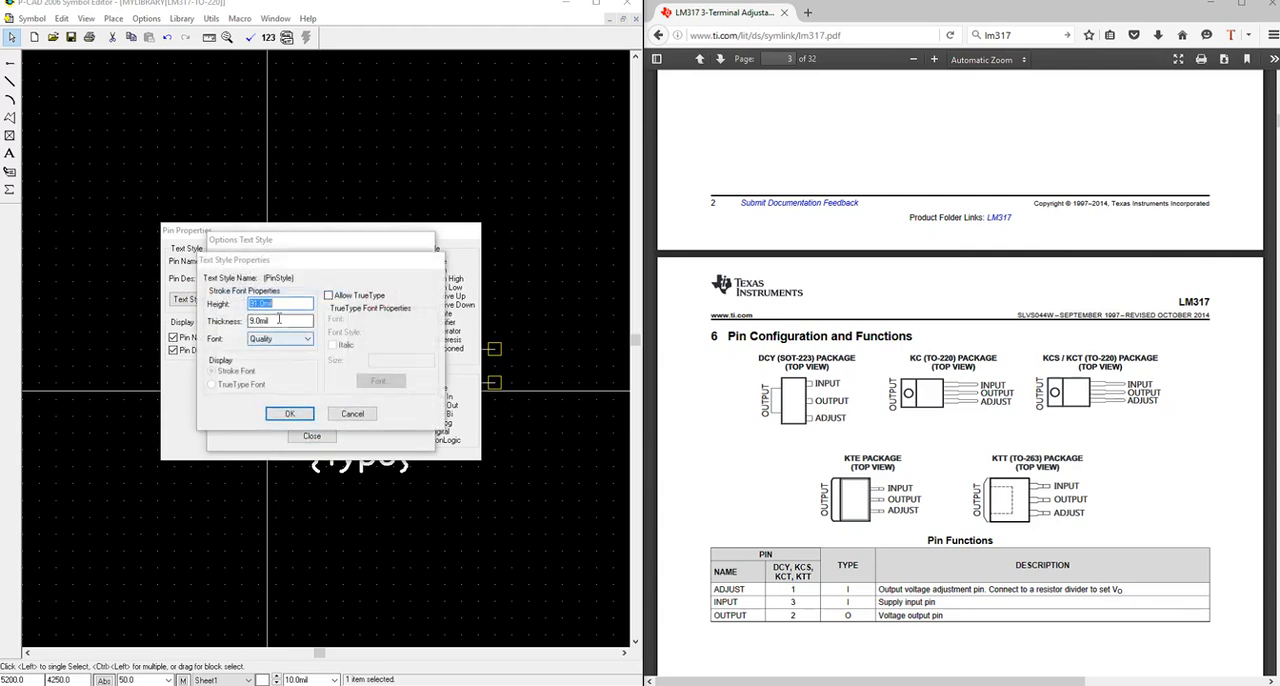
click(329, 295)
click(211, 384)
double_click(428, 360)
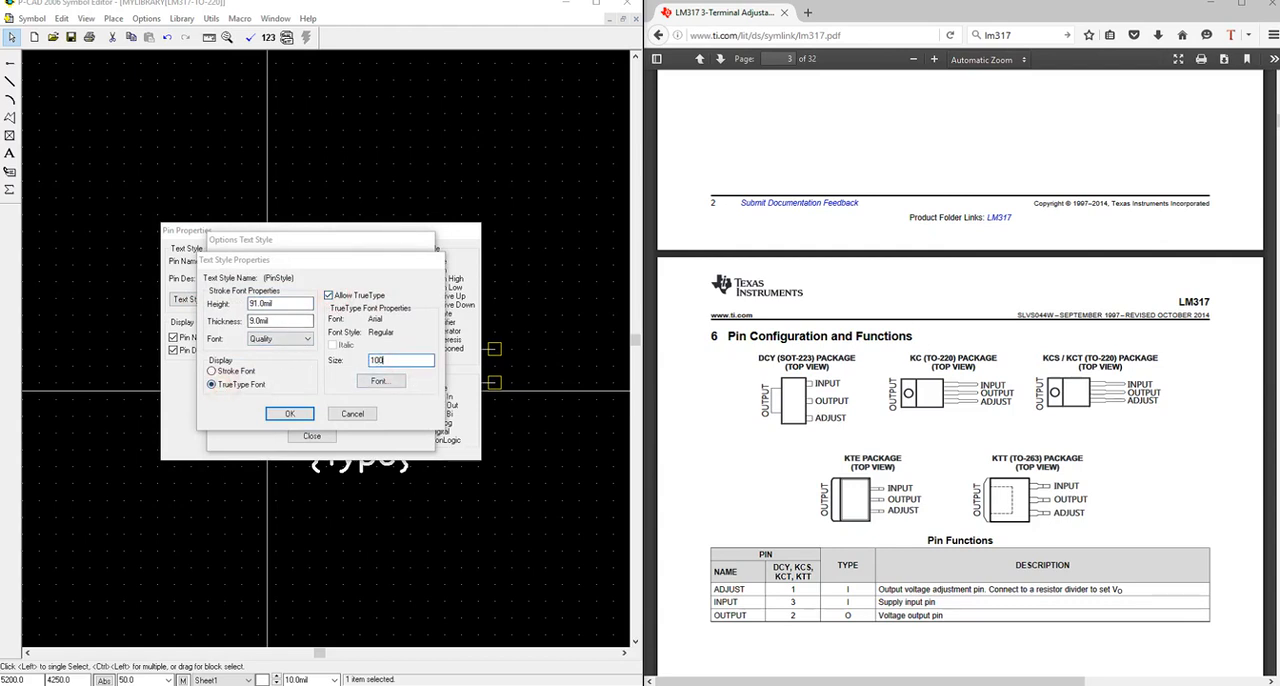
click(289, 413)
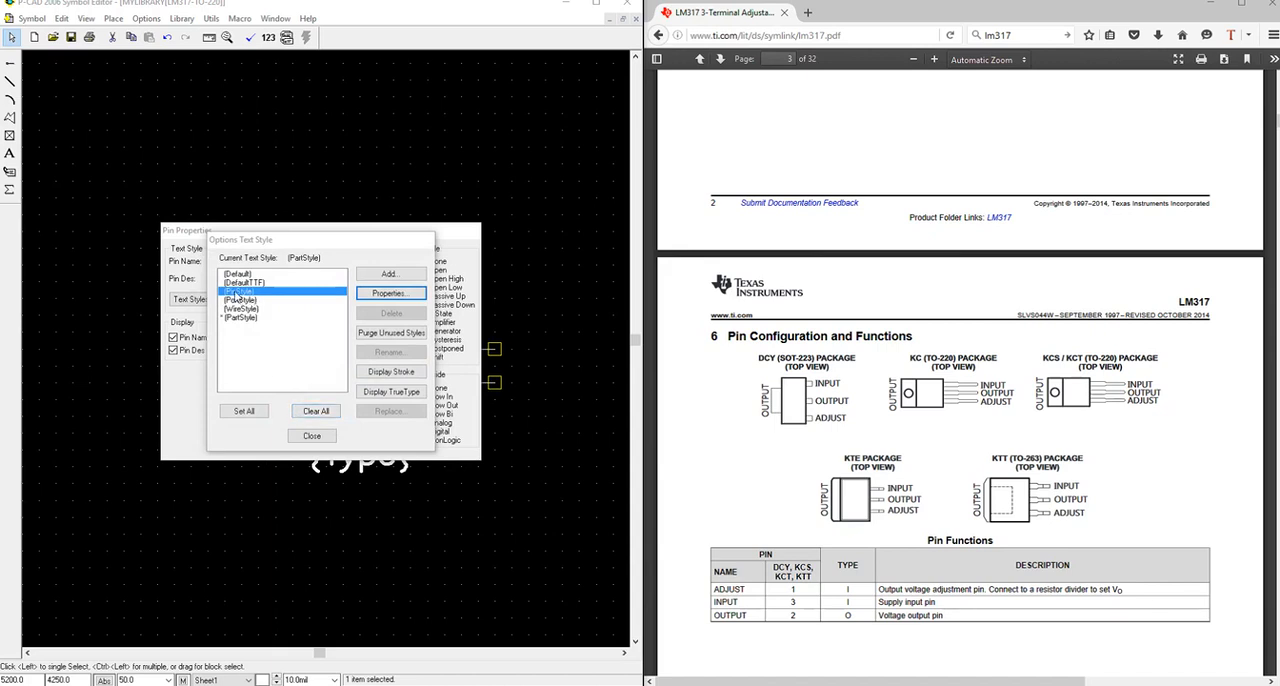
key(Escape)
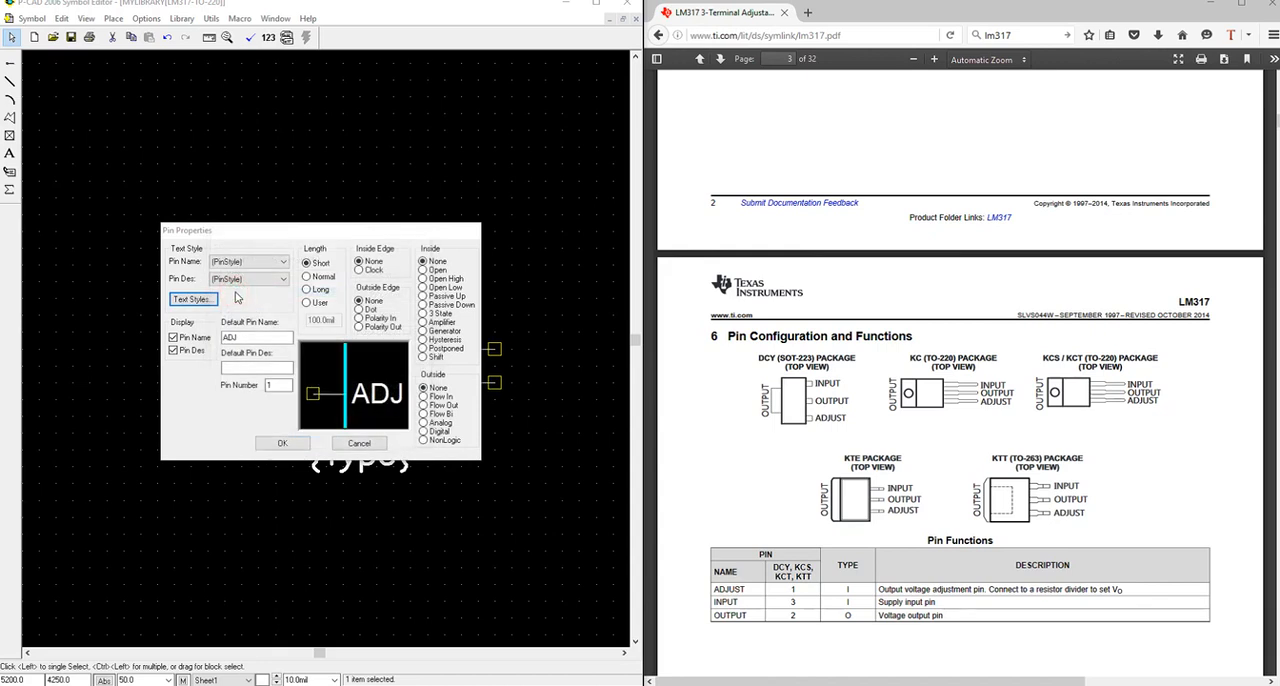
Select PinStyle as the ADJ pin's name text style and apply the pin properties.
click(262, 262)
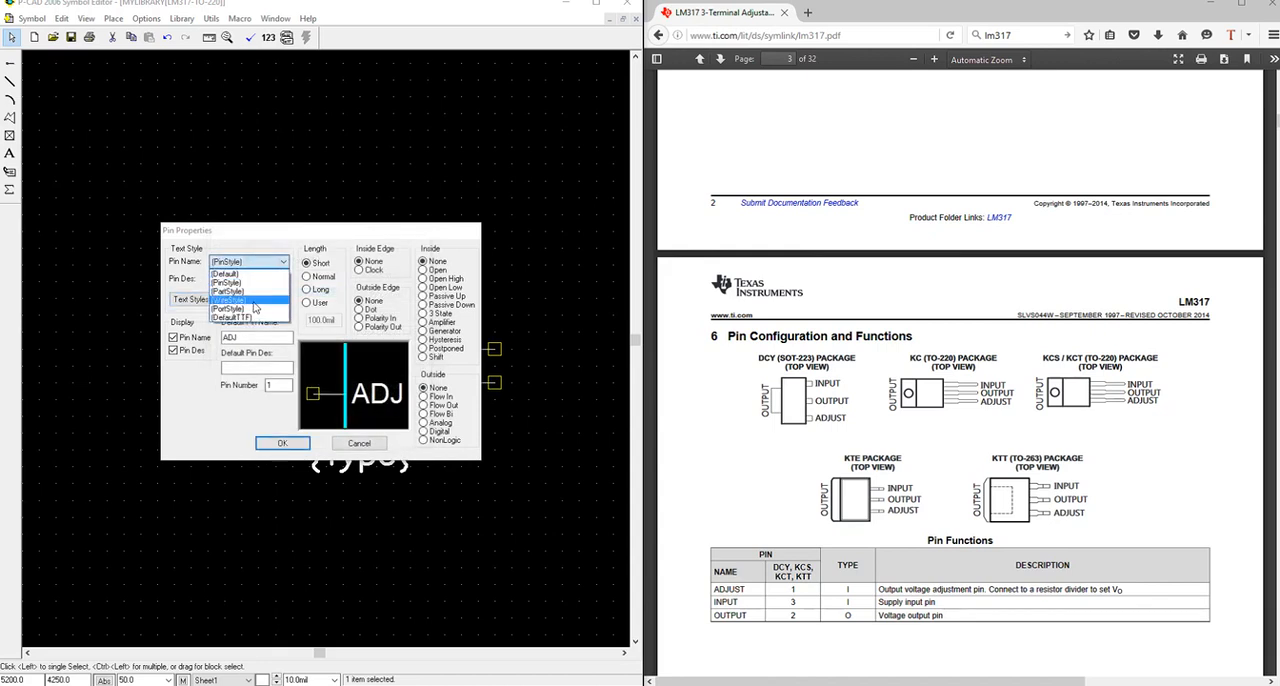
click(237, 285)
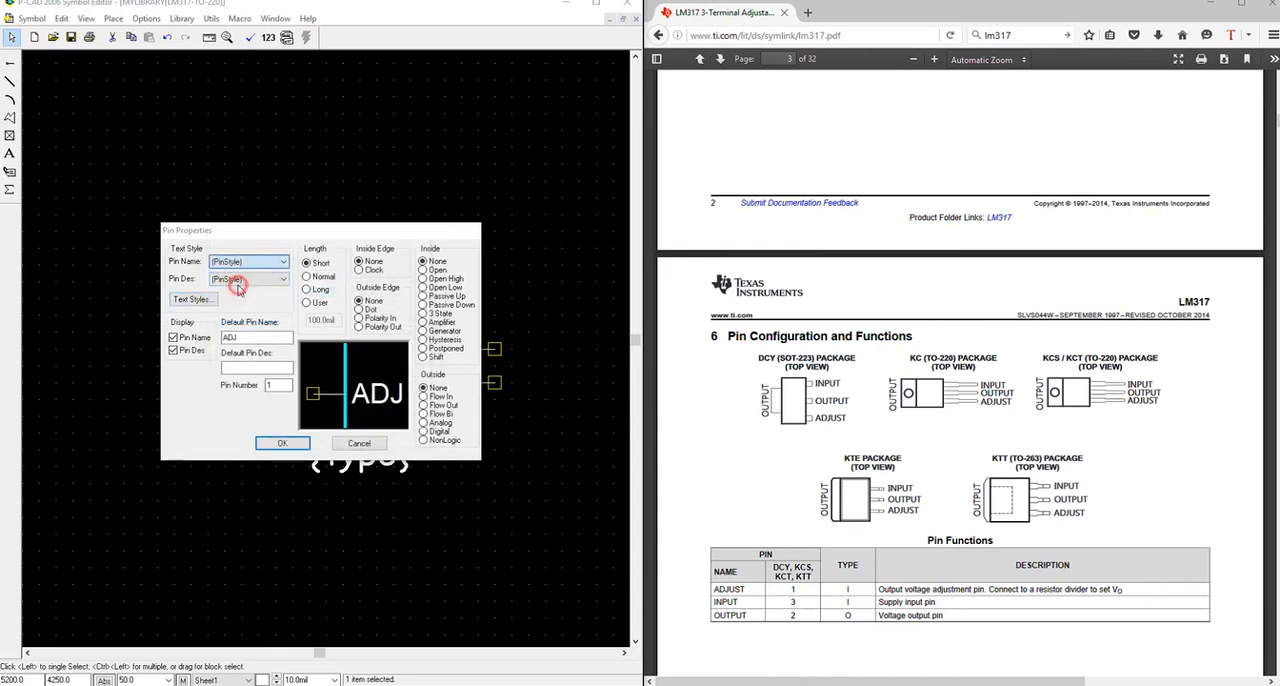
click(296, 447)
click(257, 468)
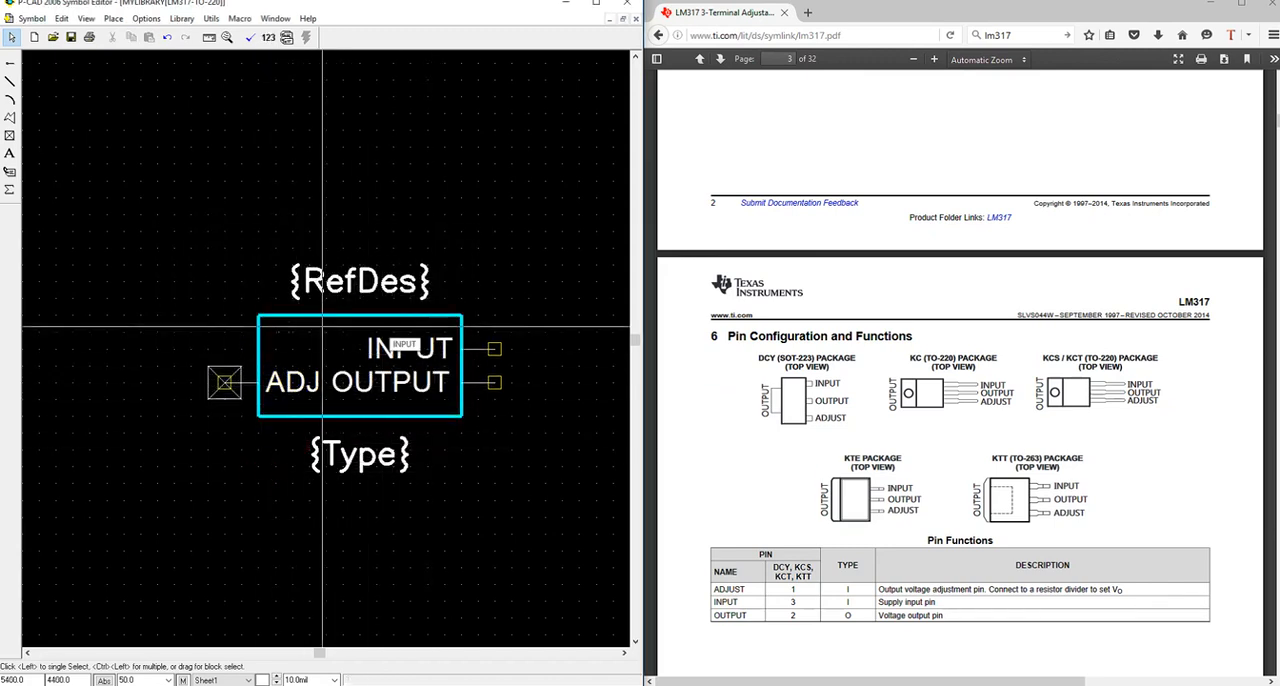
Give the RefDes attribute the PartStyle text style with middle-left justification, and align it with the outline's left edge above the symbol.
click(365, 282)
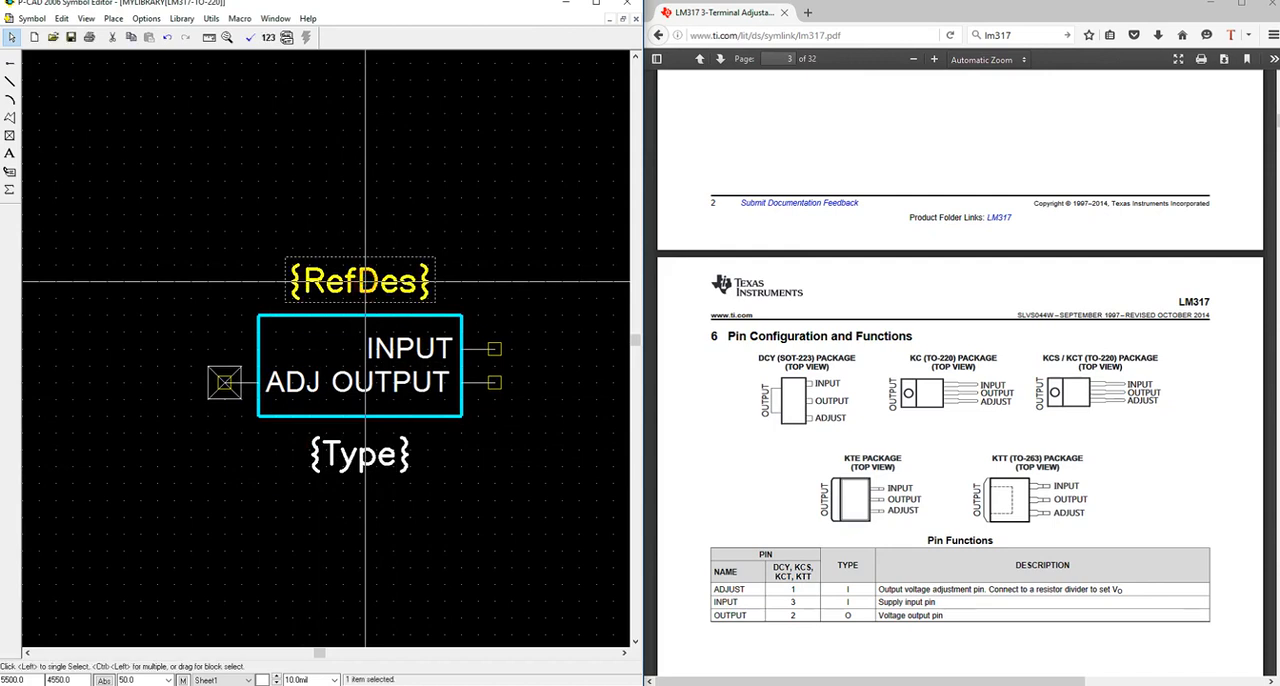
right_click(366, 283)
click(372, 279)
click(416, 358)
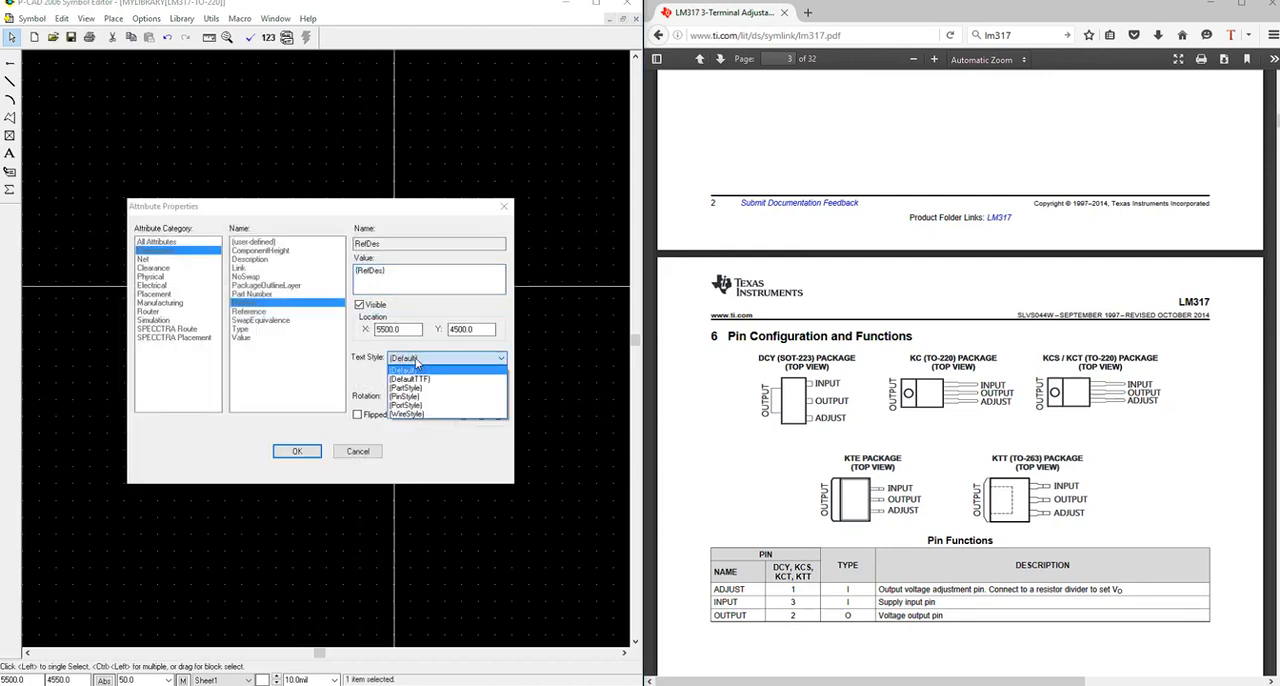
click(408, 388)
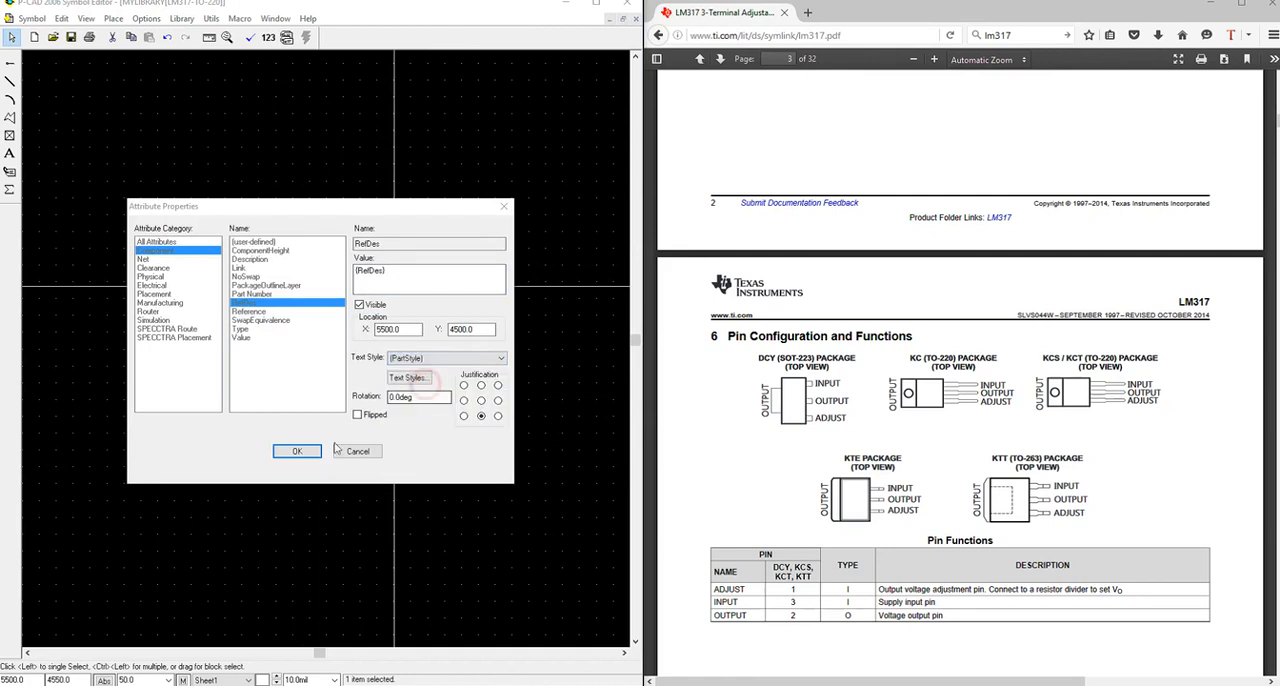
click(464, 401)
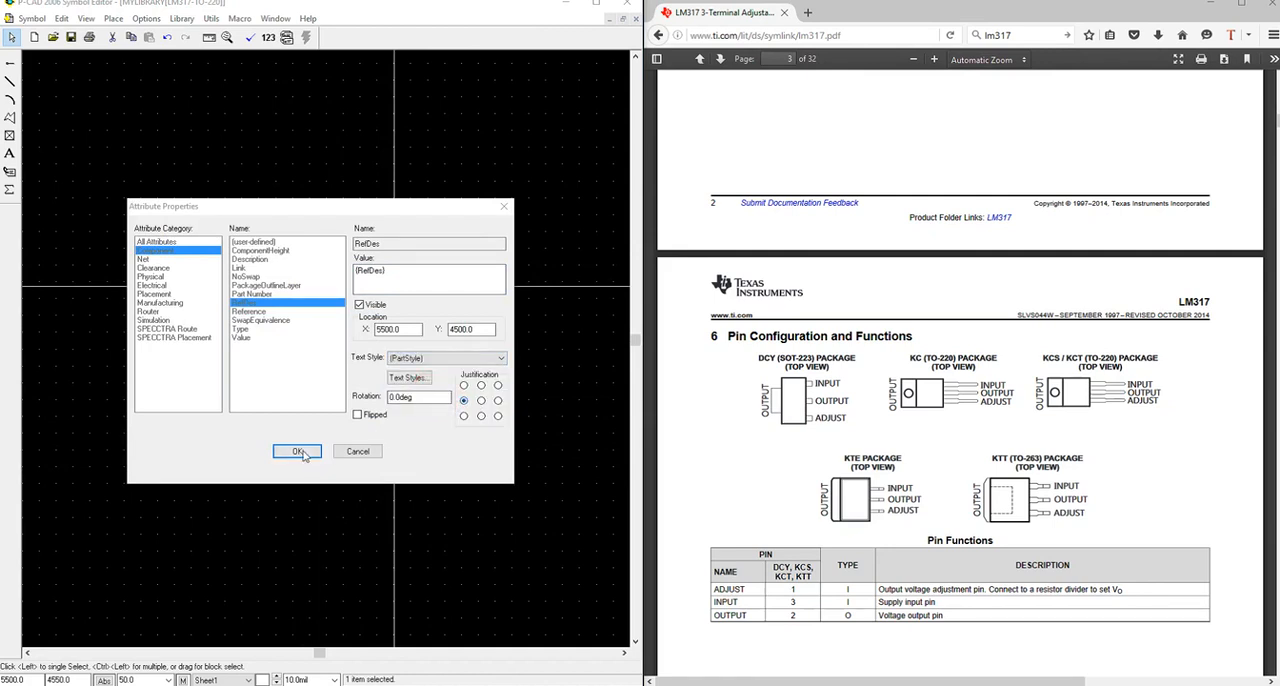
click(298, 451)
drag(378, 297, 259, 283)
click(203, 289)
Give the Type attribute the PartStyle text style with centre justification, and move it one grid step down, centred below the outline.
click(358, 458)
right_click(358, 458)
click(372, 467)
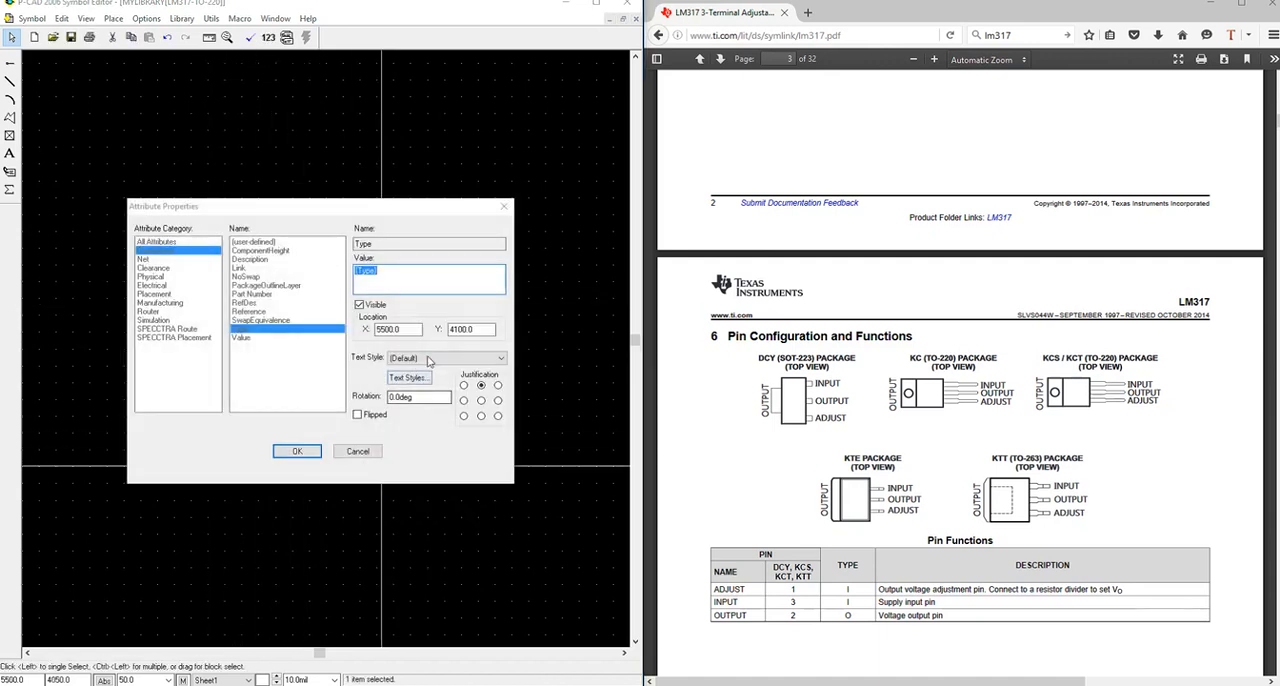
click(430, 358)
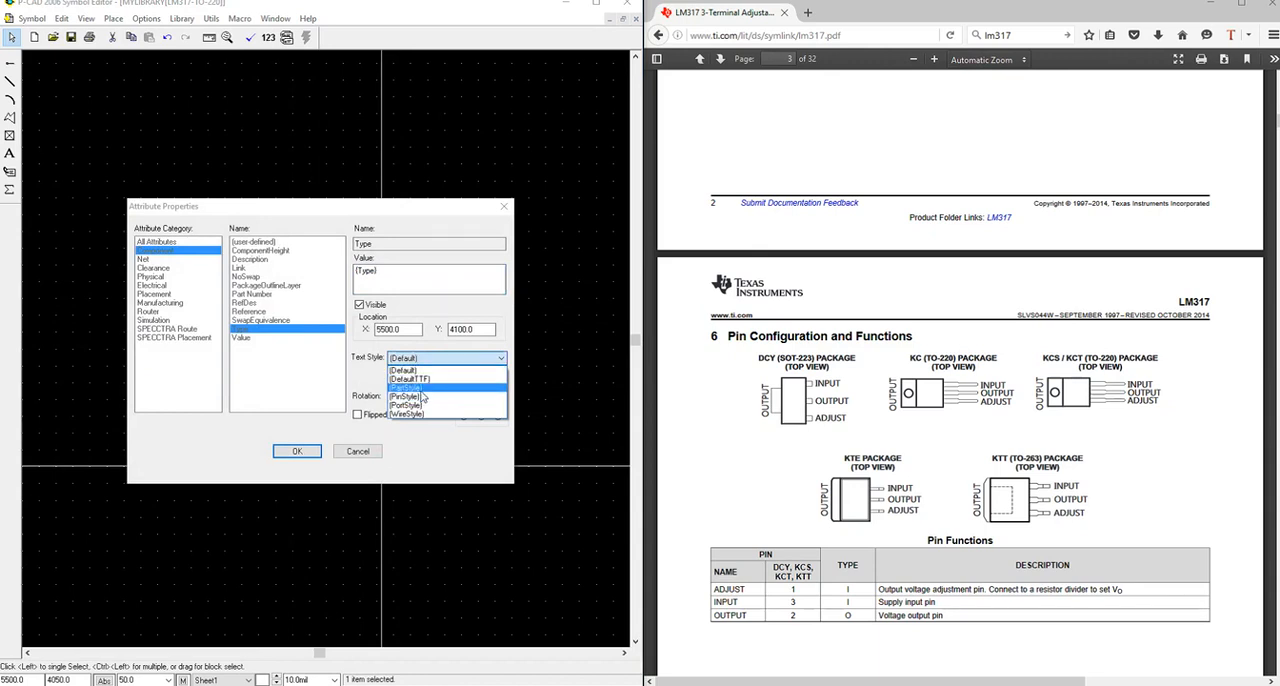
click(420, 388)
click(481, 401)
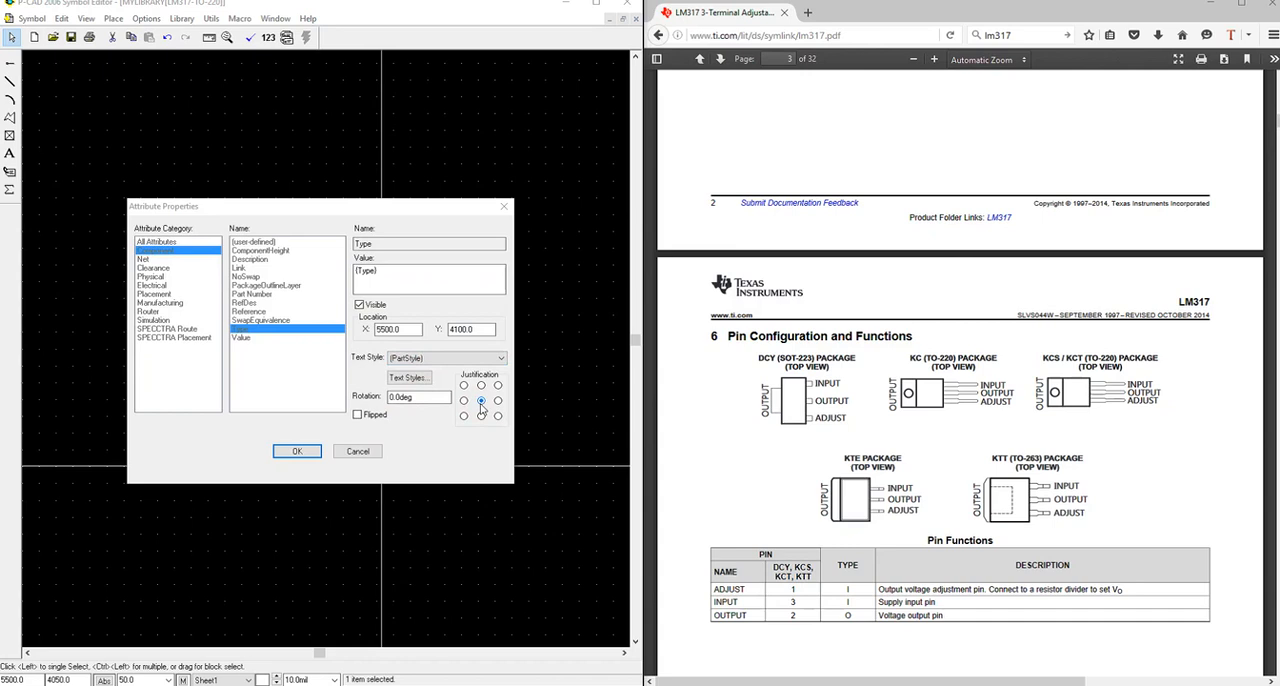
click(297, 451)
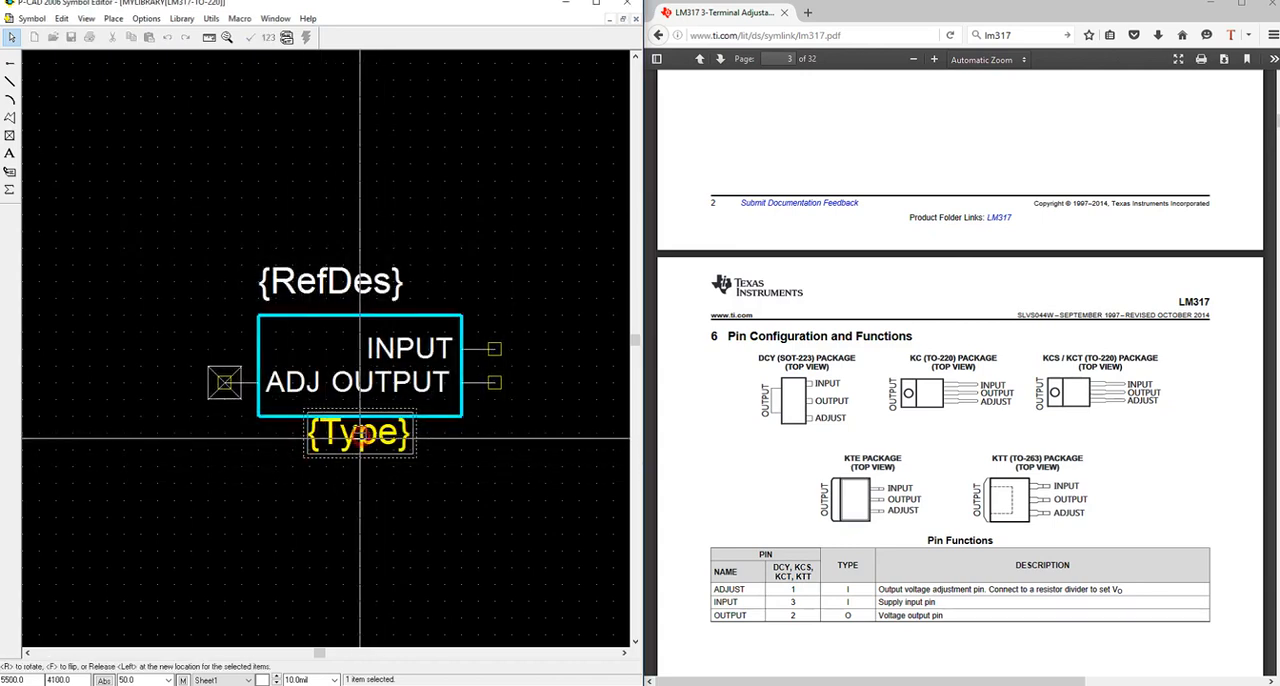
click(358, 450)
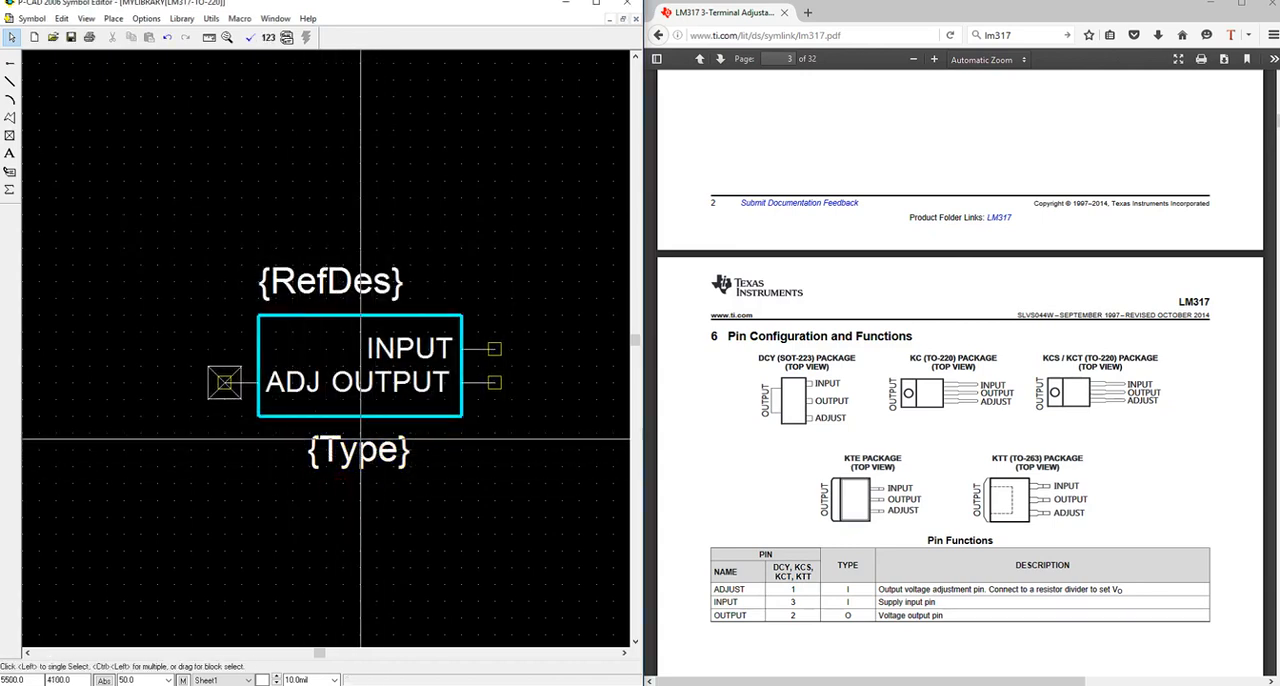
Move the ADJ pin and its reference point up one pin spacing, level with the INPUT pin.
click(228, 386)
drag(228, 386, 224, 346)
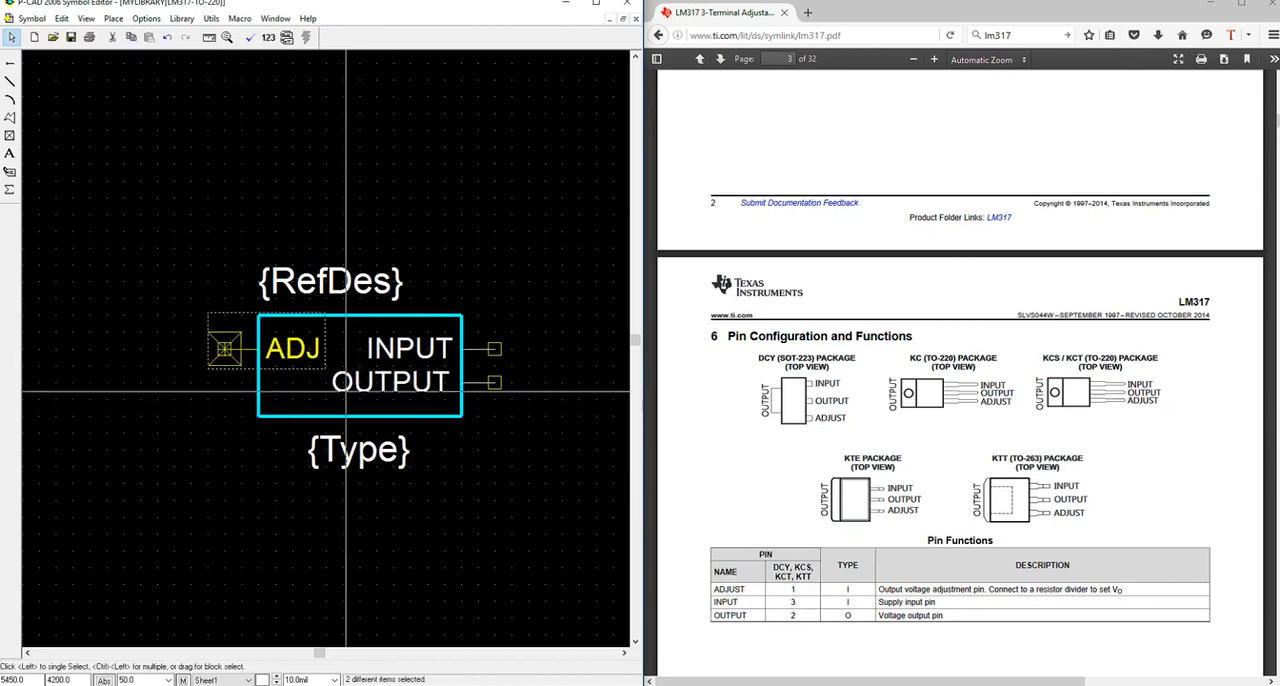
Move the OUTPUT and ADJ pins to free space outside the symbol outline, clear of the INPUT pin.
click(492, 382)
drag(493, 382, 560, 281)
click(264, 351)
drag(264, 351, 567, 417)
Move the INPUT pin to the outline's left edge at the reference point, and flip it to face outward.
click(489, 349)
drag(497, 348, 260, 350)
key(f)
Place the OUTPUT pin on the outline's right edge level with INPUT, and the ADJ pin about 300 mil below it.
drag(528, 283, 461, 352)
drag(561, 413, 459, 353)
drag(461, 356, 461, 450)
click(432, 522)
Move the Type attribute down about 100 mil and the outline's bottom line down about 150 mil.
click(340, 448)
drag(340, 448, 357, 482)
click(340, 416)
drag(340, 416, 340, 466)
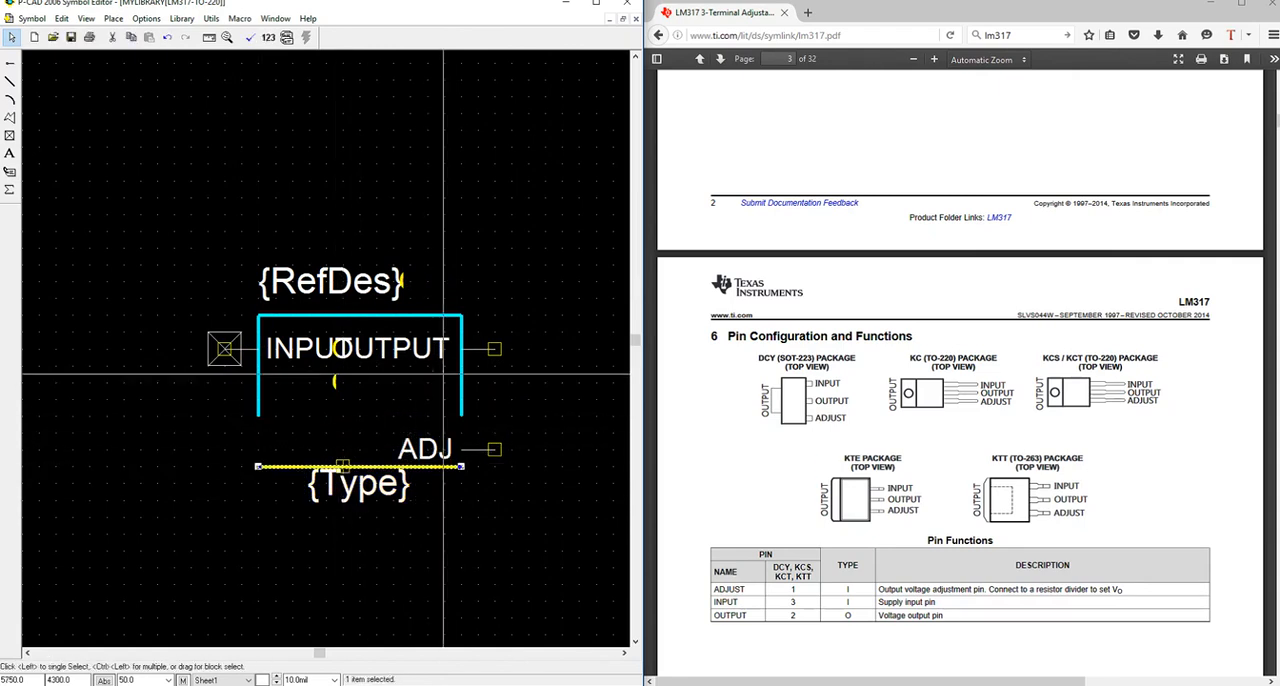
Shift the outline's right line together with the OUTPUT and ADJ pins about 100 mil to the right.
click(461, 377)
click(479, 350)
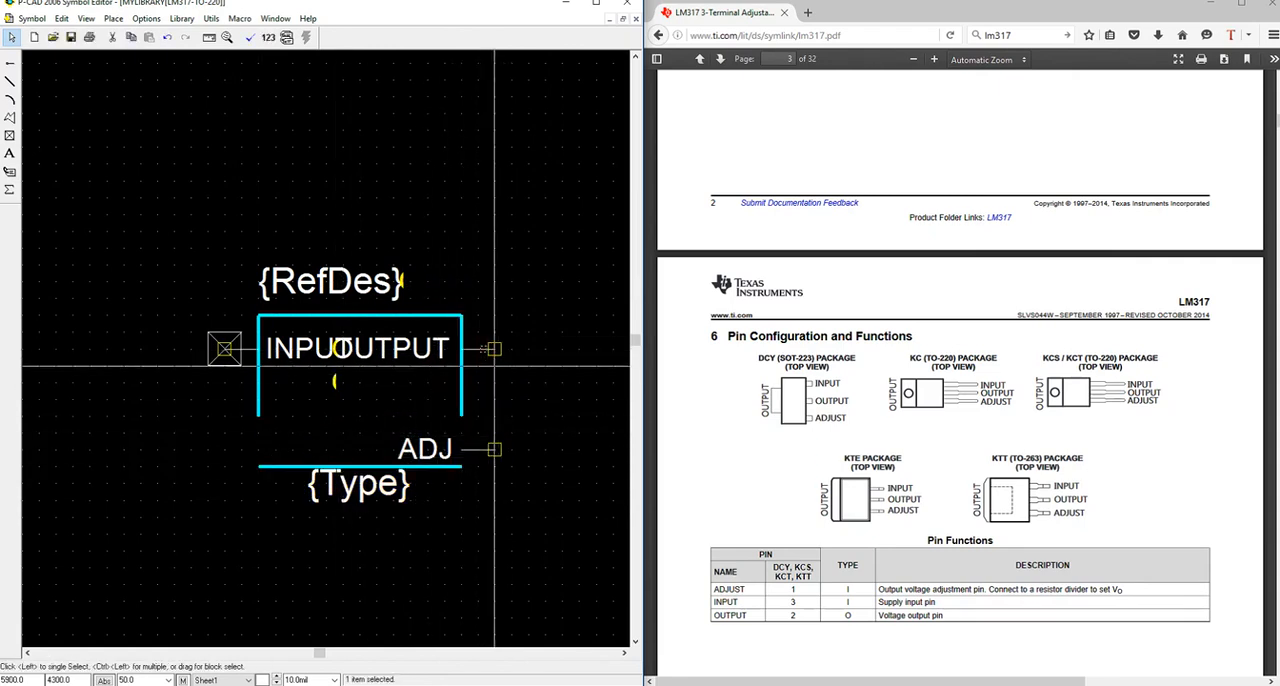
click(465, 404)
click(461, 408)
ctrl+click(494, 449)
ctrl+click(496, 345)
drag(466, 380, 501, 382)
Stretch the outline's left, bottom, right and top lines until their ends meet in a closed rectangle.
click(259, 400)
drag(259, 416, 259, 466)
click(463, 466)
drag(463, 466, 494, 466)
click(494, 410)
drag(494, 412, 494, 466)
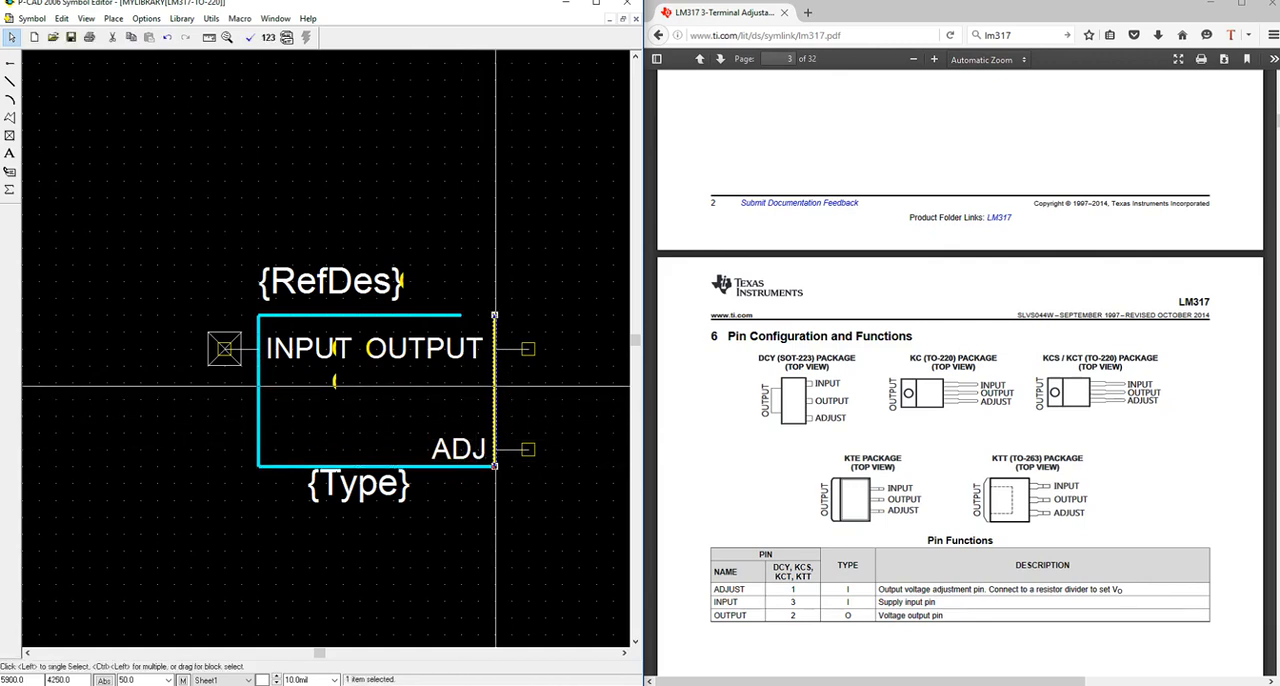
click(460, 315)
drag(460, 315, 495, 315)
Move the Type attribute one grid step right and down, centring it below the widened outline.
drag(363, 486, 386, 500)
click(307, 279)
click(397, 210)
scroll(433, 310, up, 3)
scroll(433, 310, down, 3)
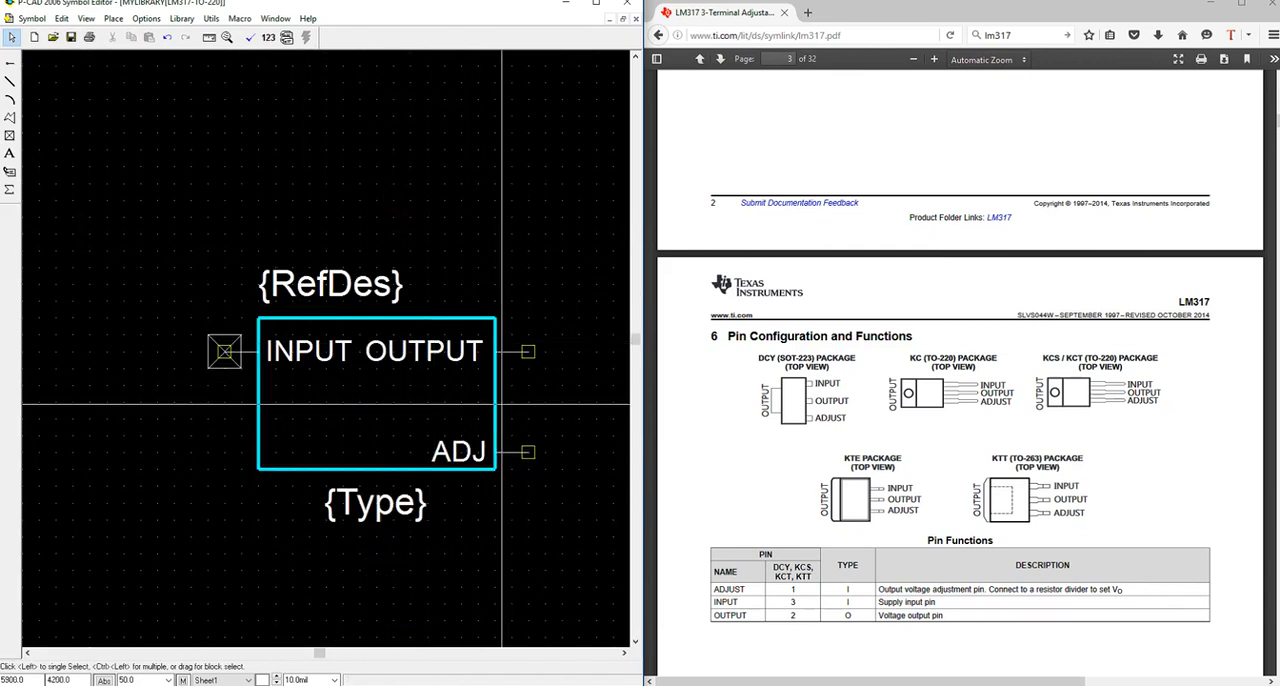
Lower the Type attribute and the outline's bottom line by 50 mil, and extend both side lines to meet it.
drag(373, 505, 375, 520)
click(367, 470)
drag(361, 470, 359, 485)
click(258, 469)
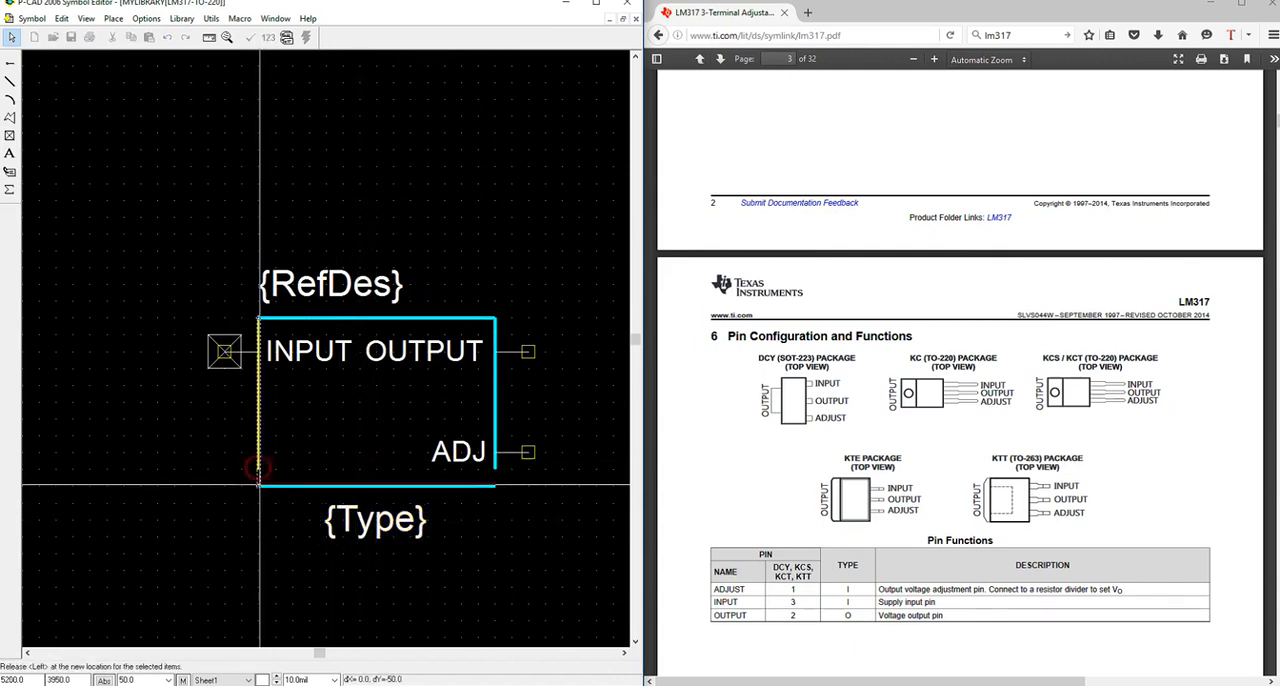
click(494, 467)
click(495, 468)
drag(495, 468, 495, 484)
click(491, 297)
click(380, 509)
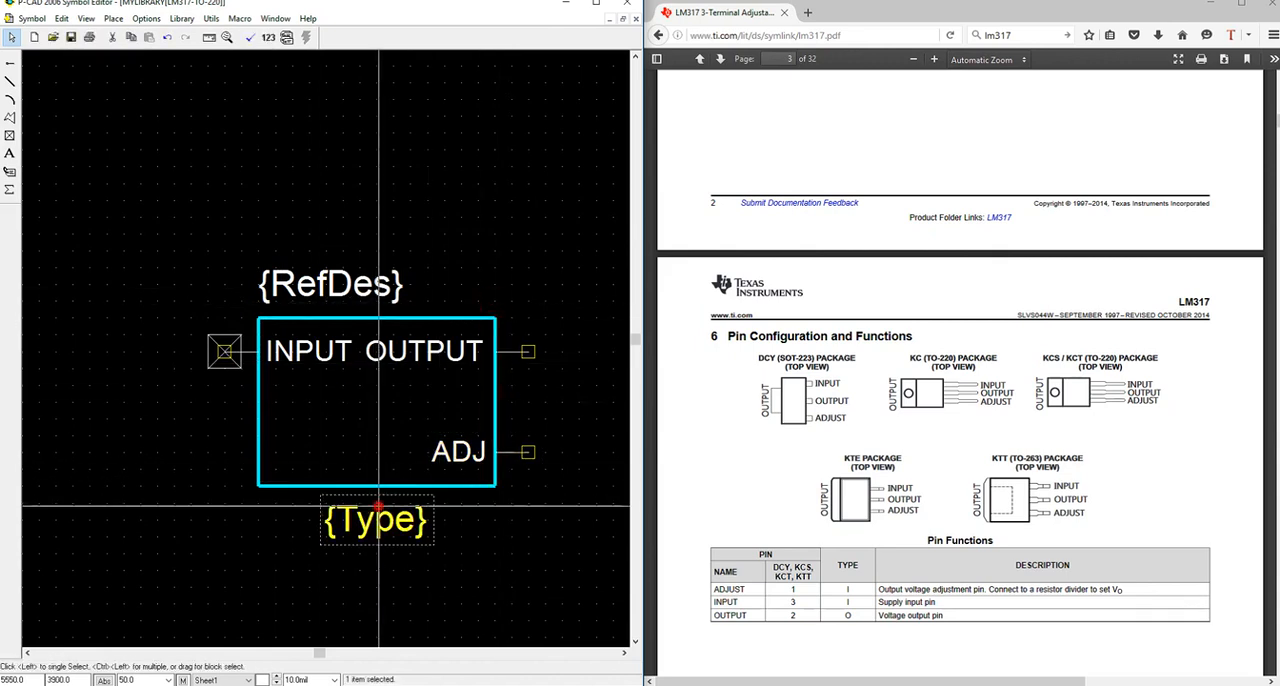
double_click(360, 518)
key(Escape)
drag(376, 514, 376, 519)
click(523, 450)
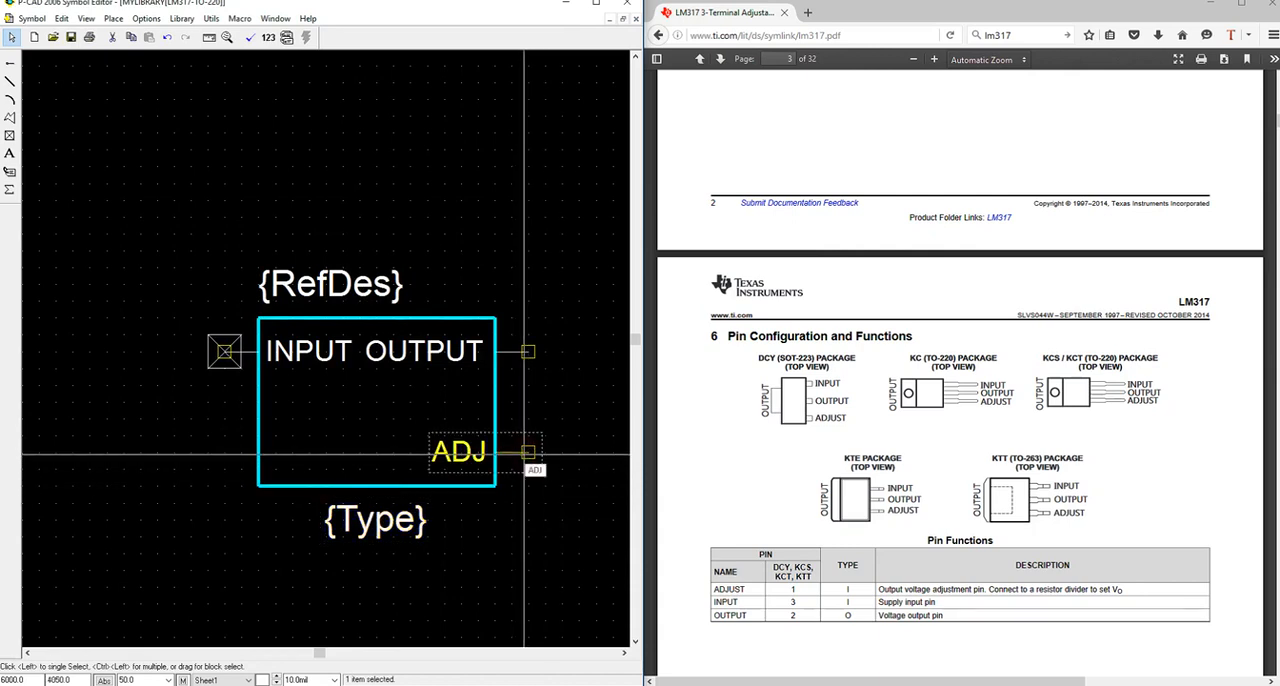
click(519, 353)
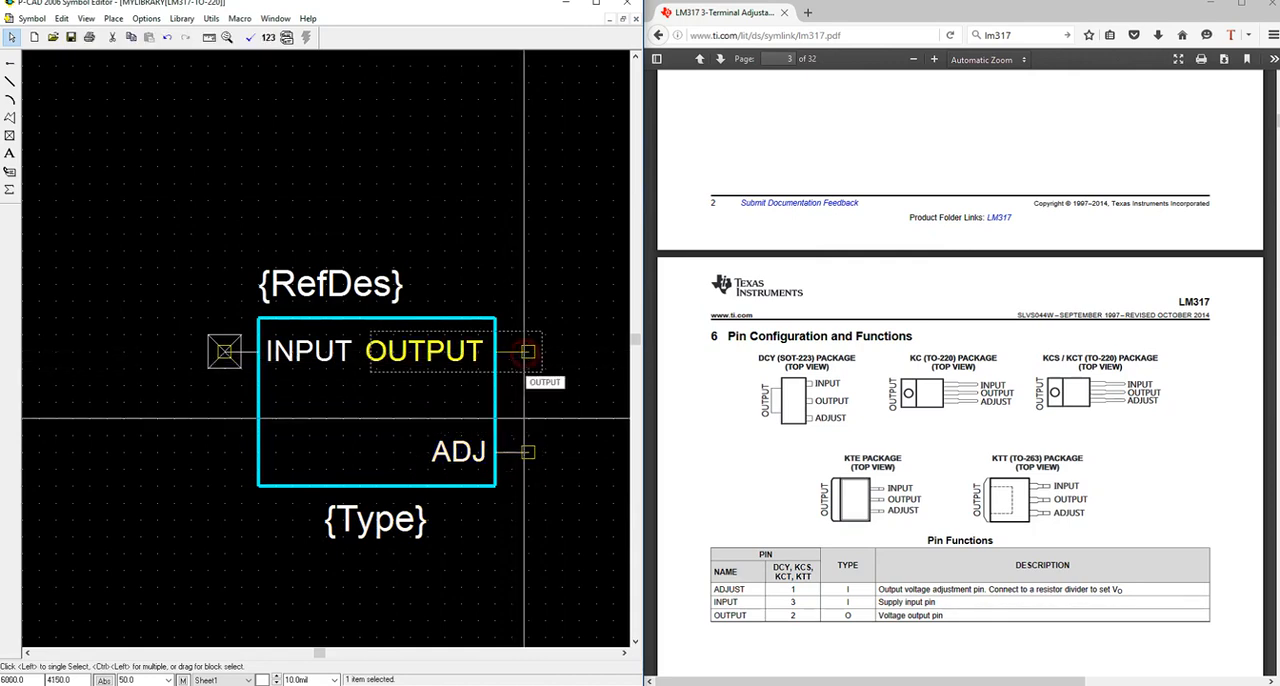
ctrl+click(524, 452)
click(560, 297)
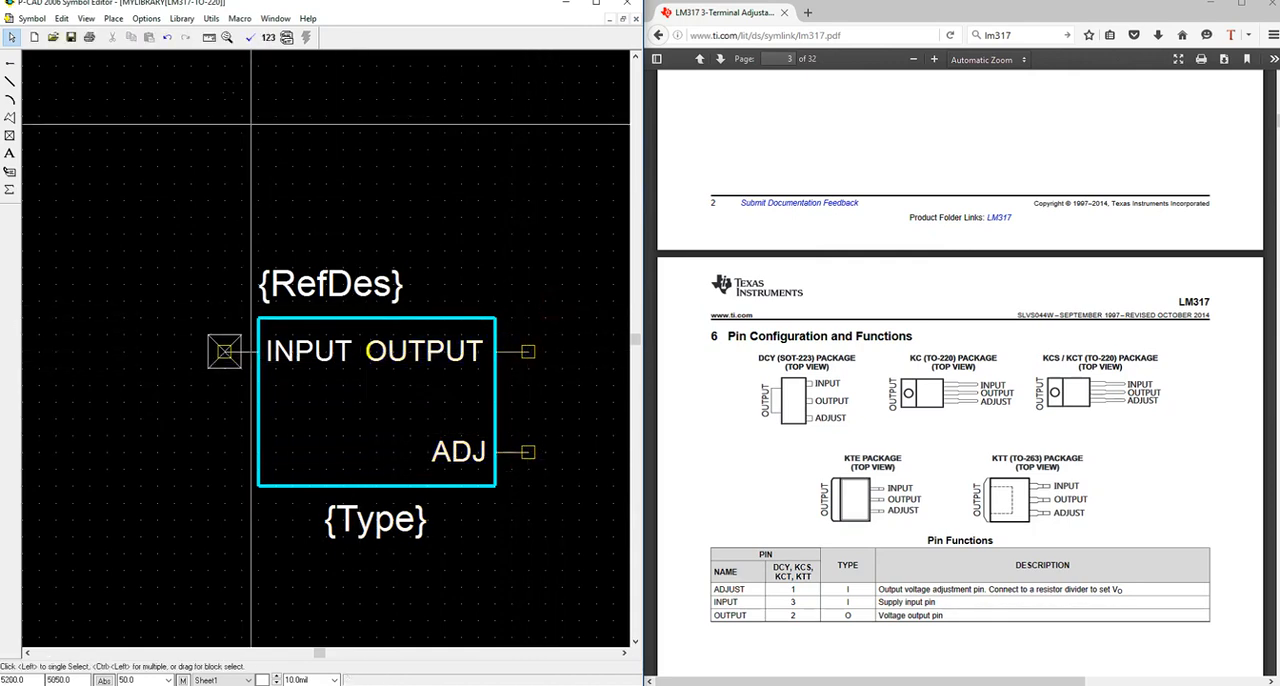
Review the mouse preferences, including the Double-Click Displays Properties option.
click(147, 19)
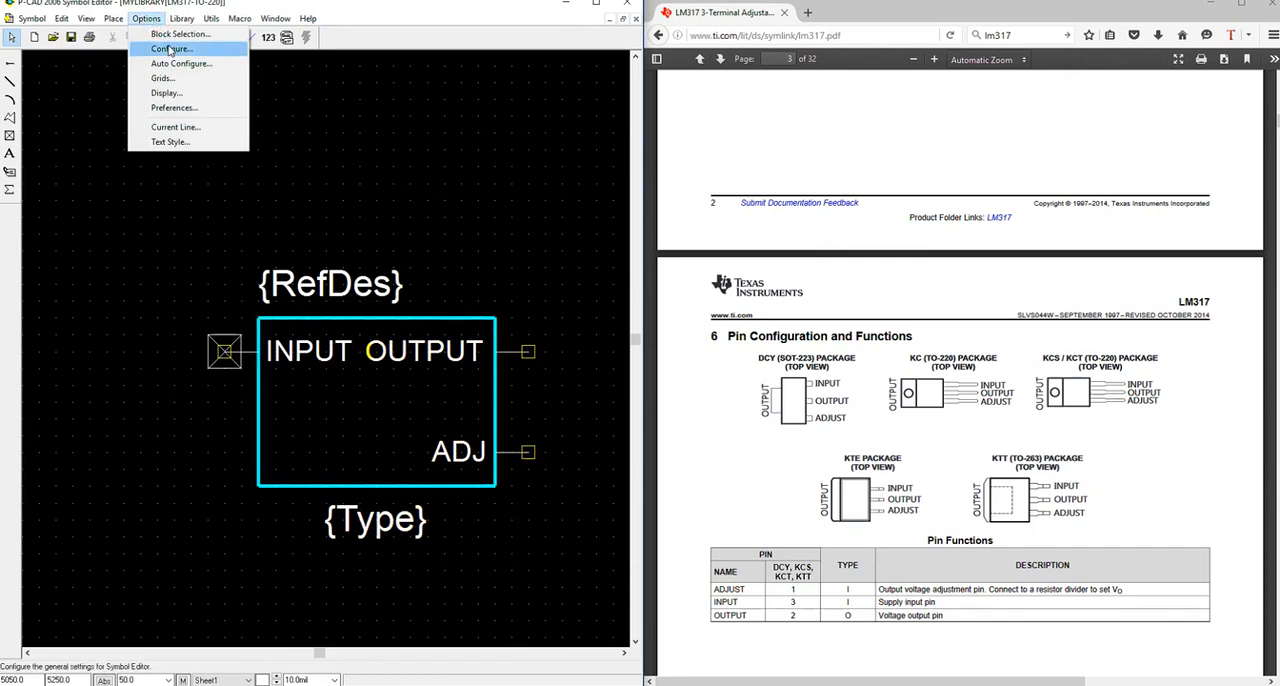
click(174, 107)
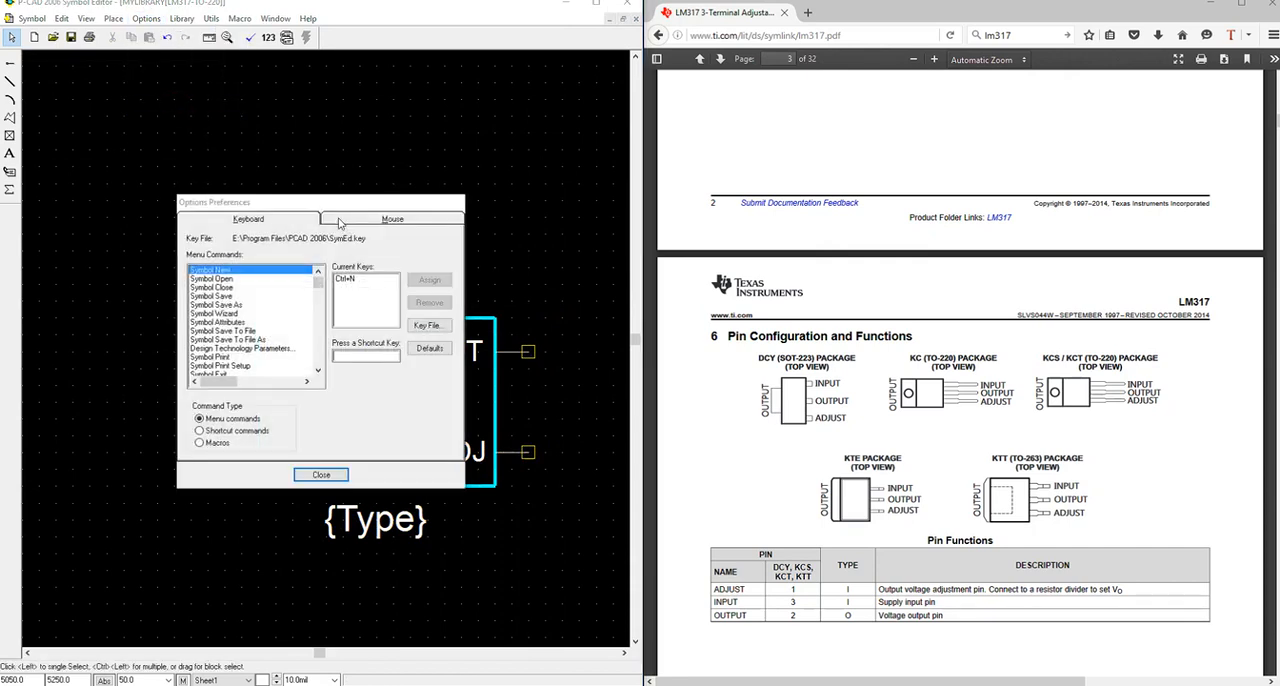
click(344, 221)
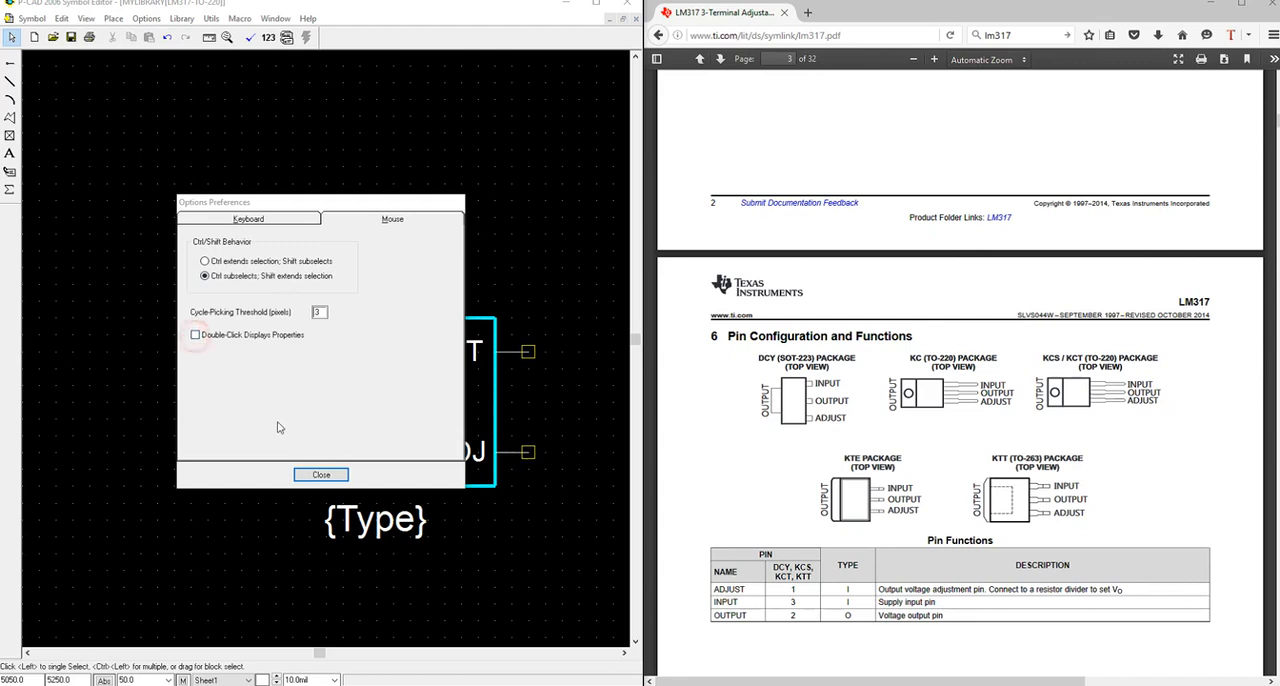
click(320, 474)
click(303, 355)
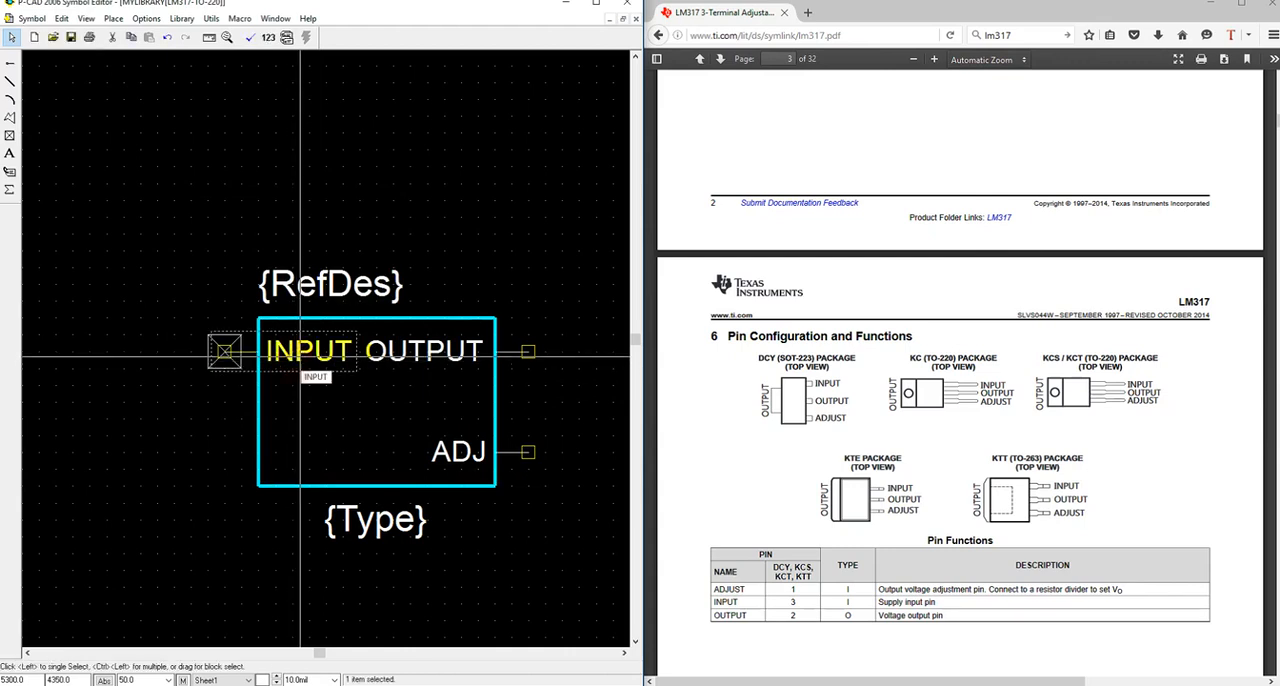
click(234, 355)
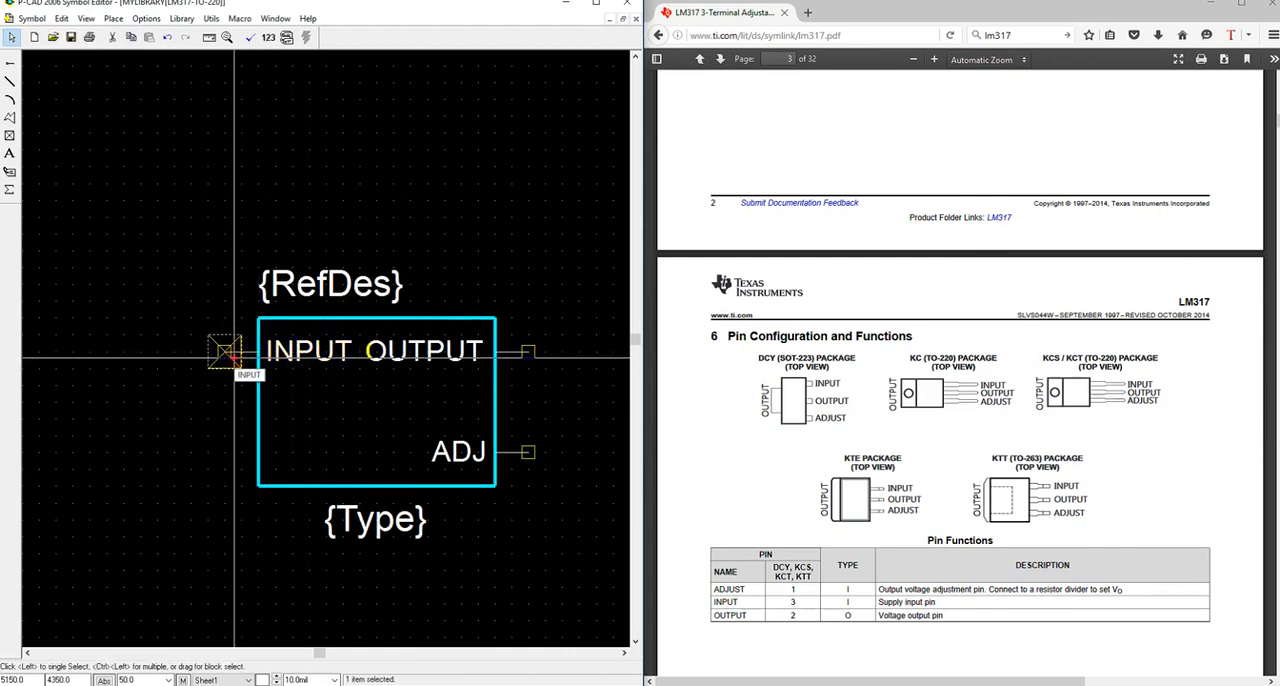
click(232, 392)
scroll(351, 394, up, 4)
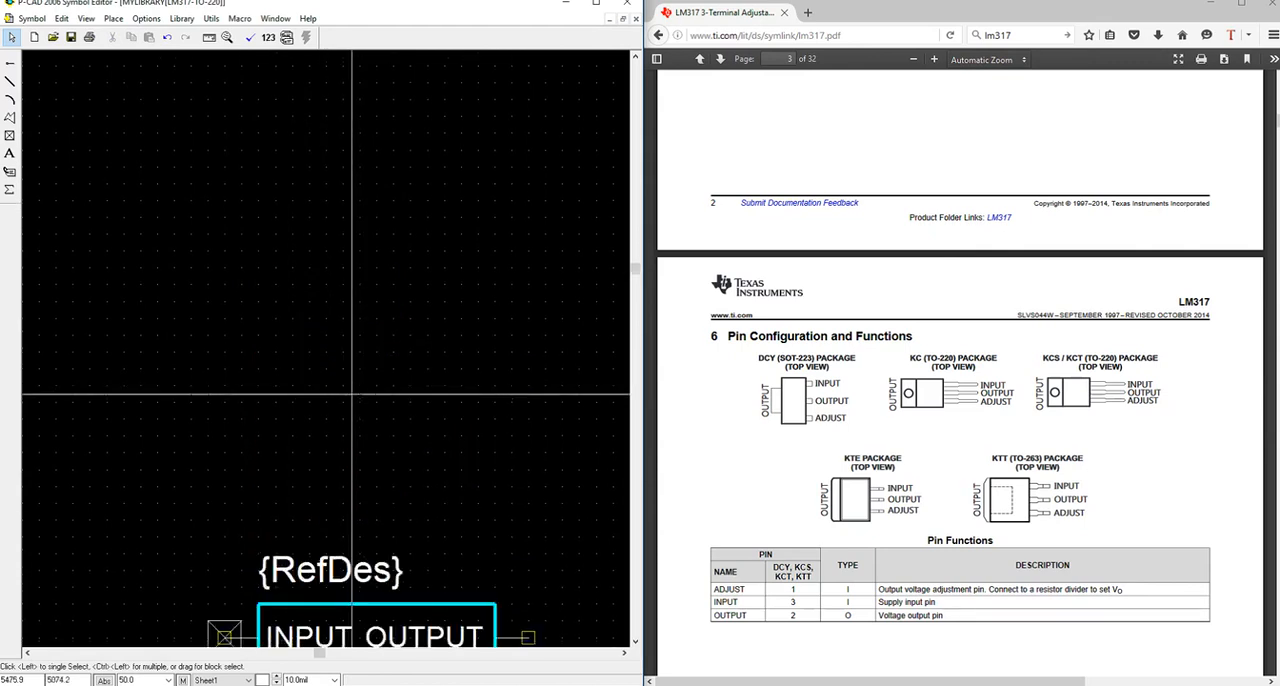
scroll(351, 394, down, 3)
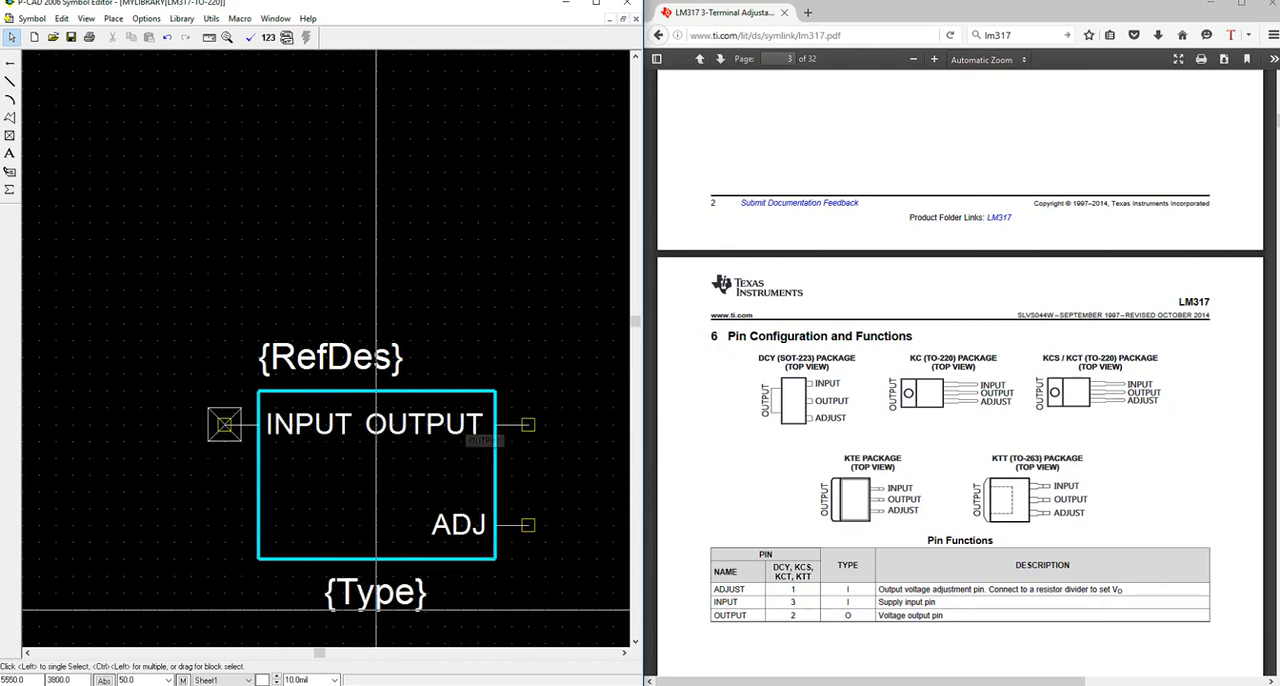
click(532, 541)
click(581, 495)
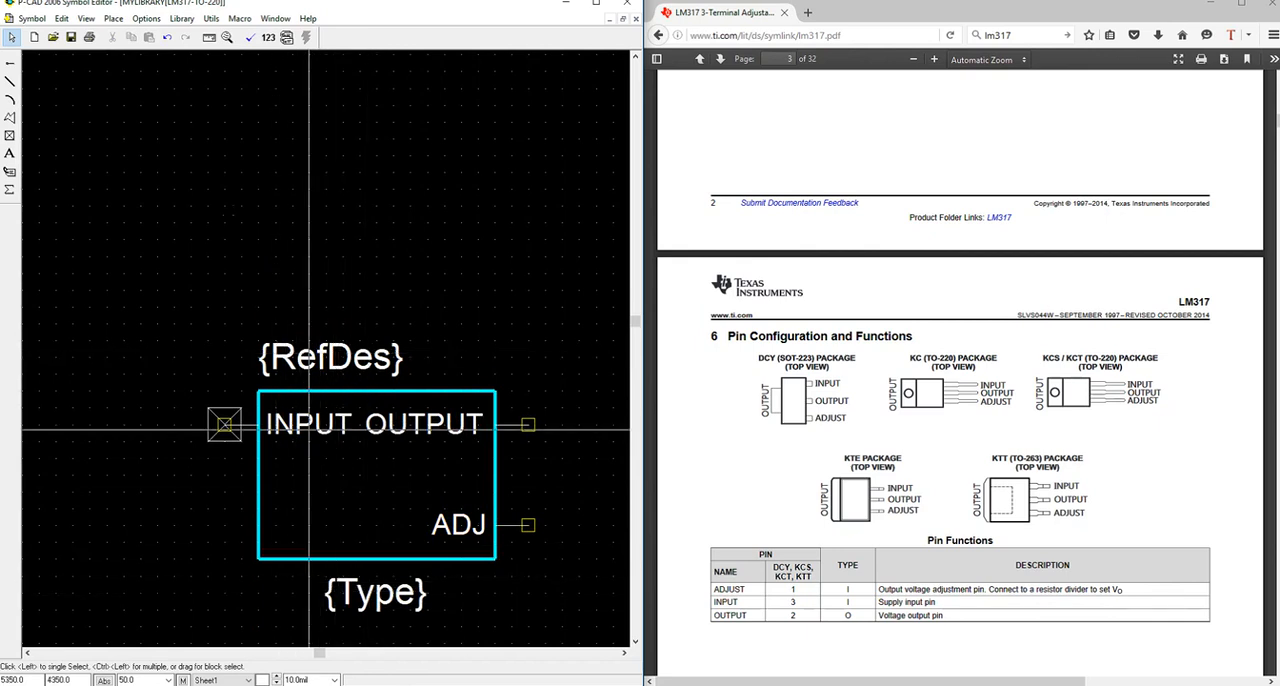
Validate the symbol and save it to Mylibrary as LM317-TO-220, matching default pin designators to pin numbers and overwriting the existing symbol.
click(249, 38)
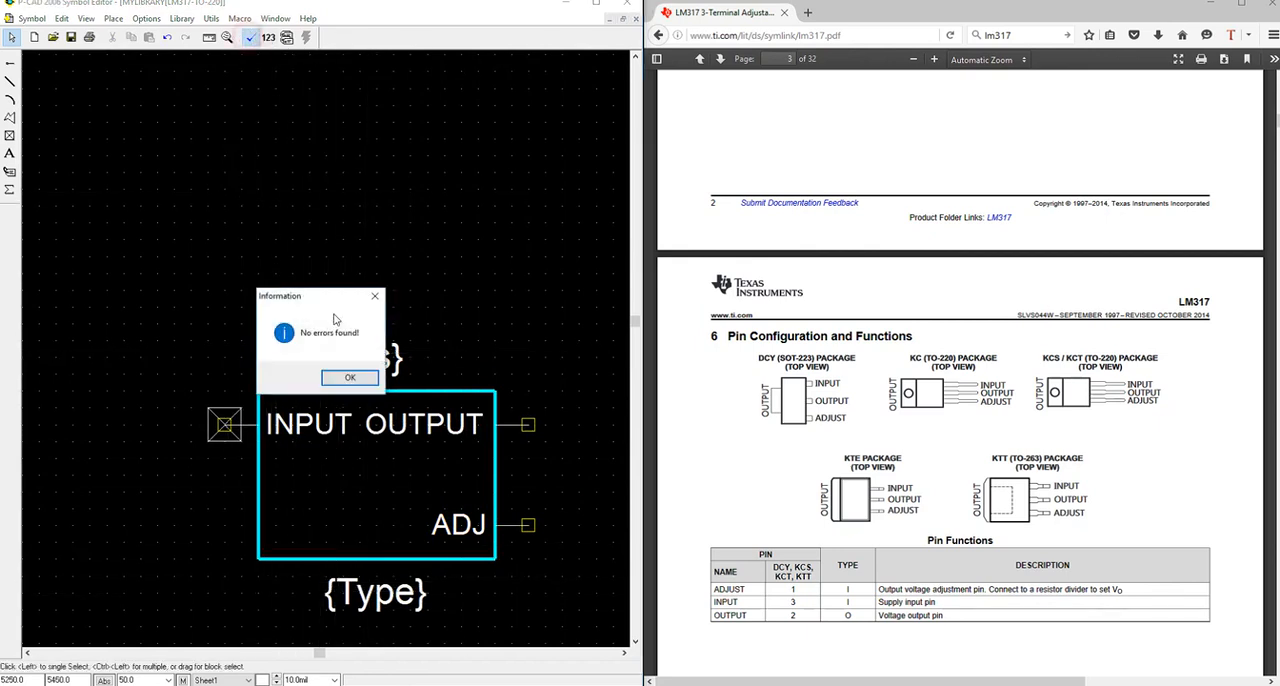
click(340, 378)
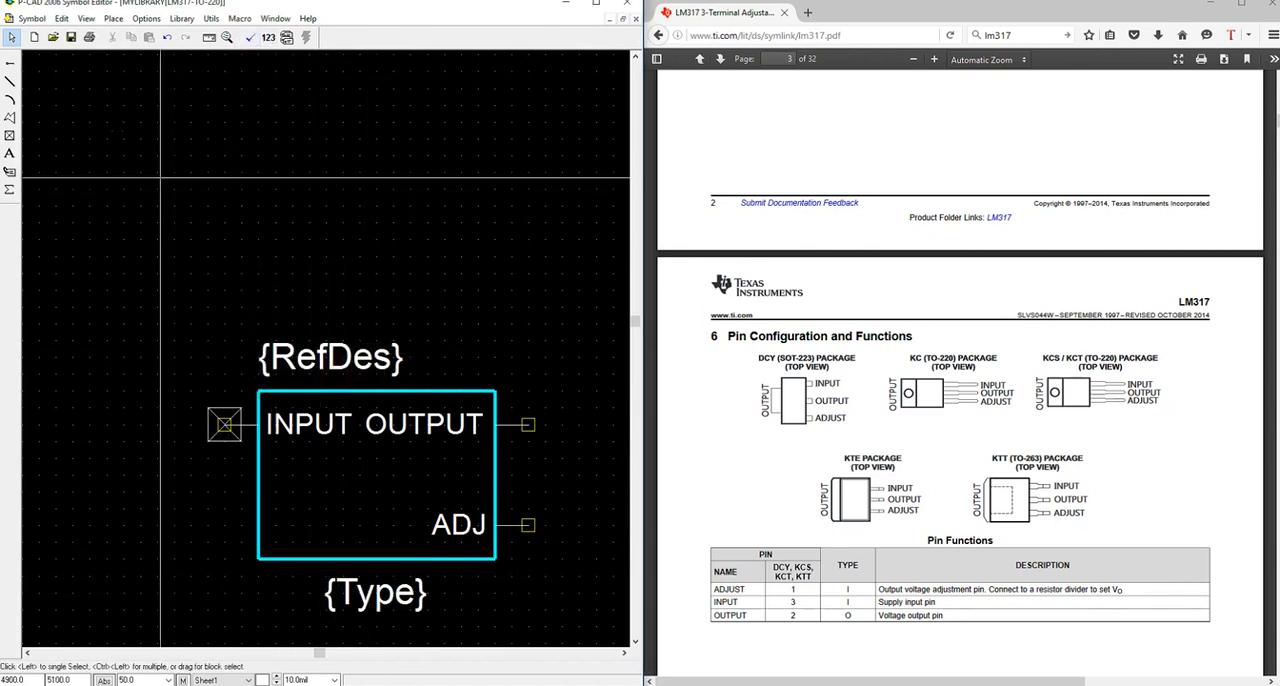
click(71, 37)
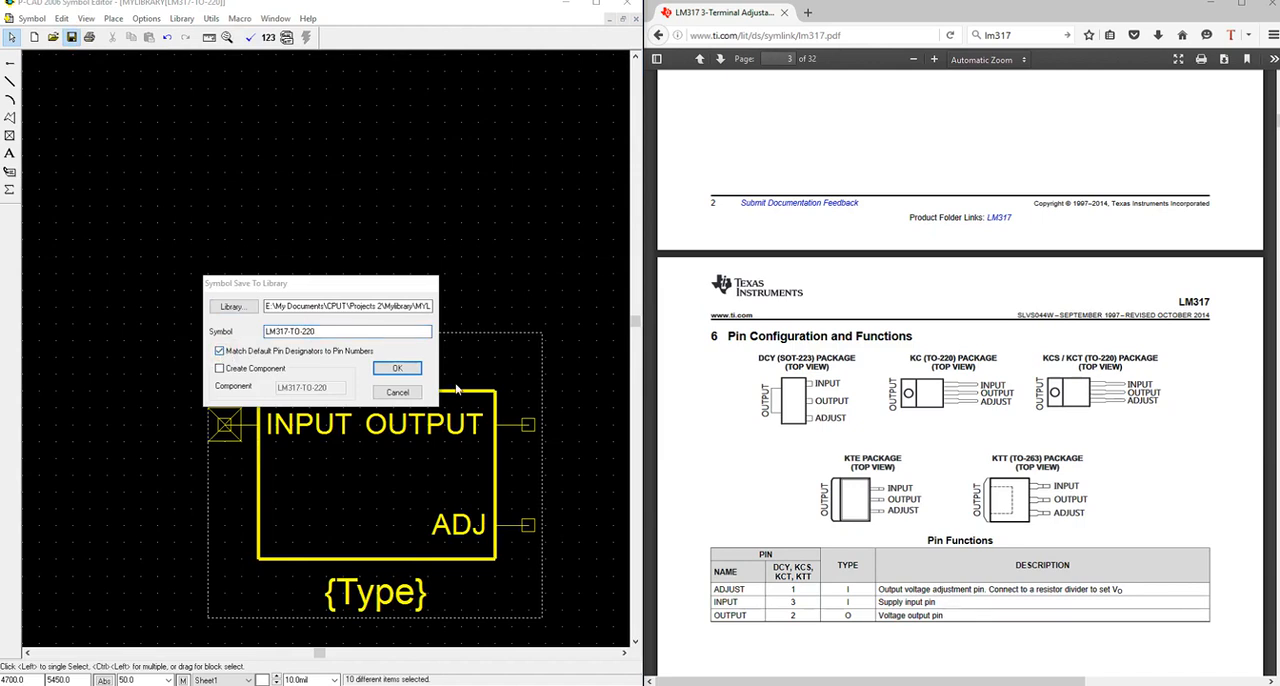
click(412, 374)
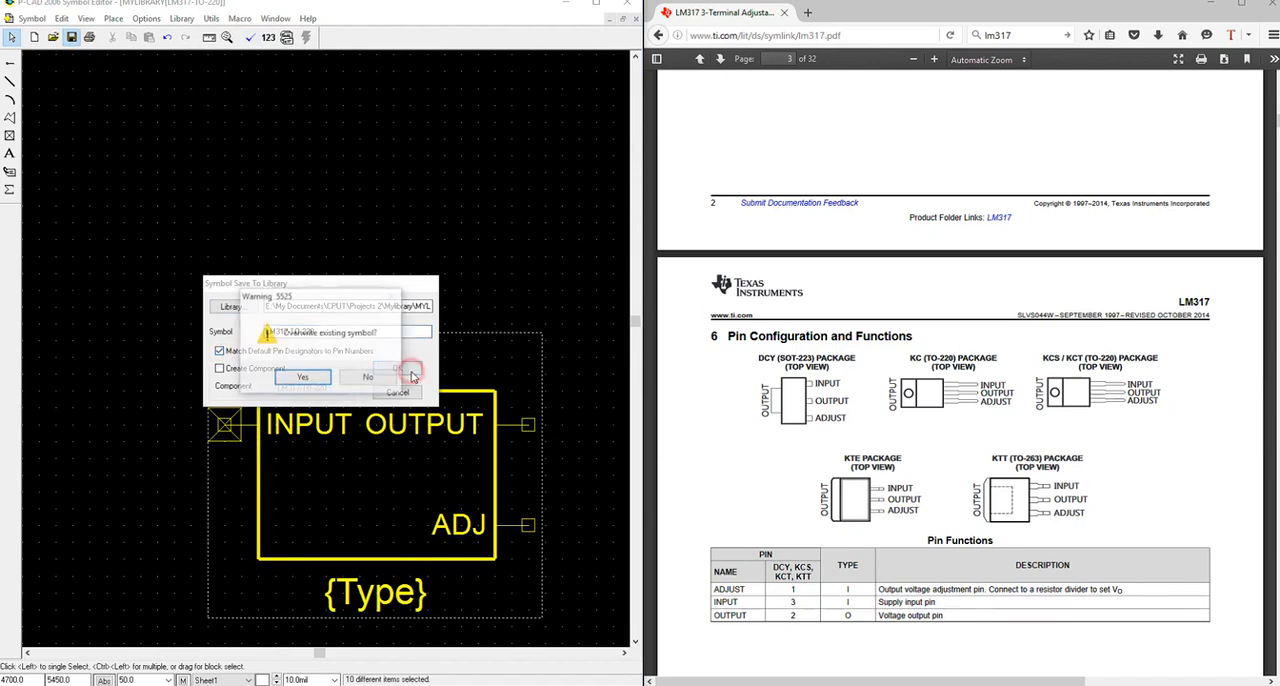
click(319, 383)
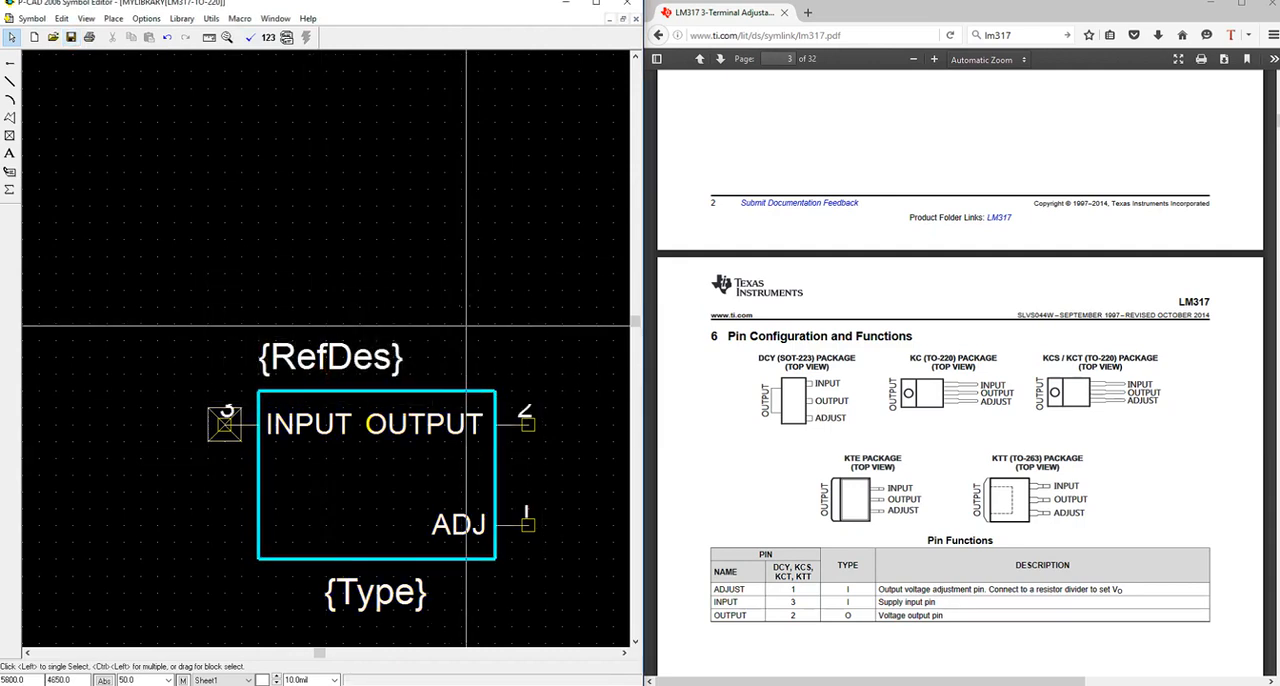
scroll(456, 350, up, 3)
scroll(456, 350, down, 2)
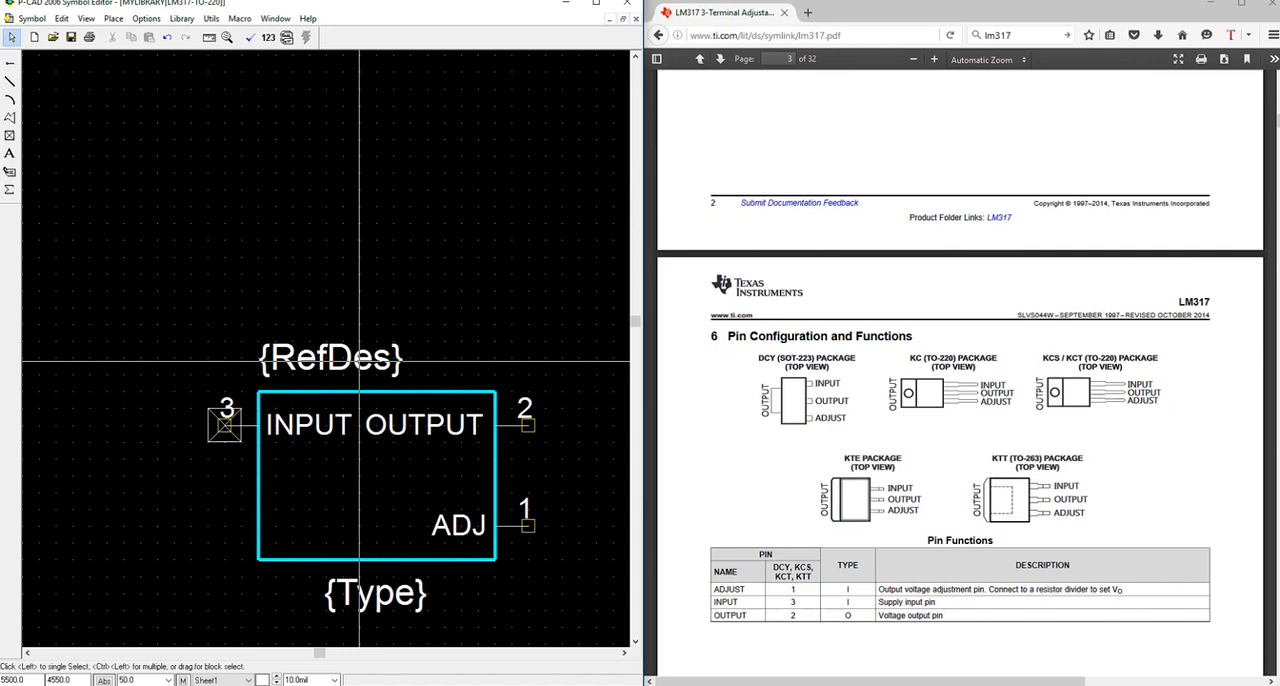
click(31, 18)
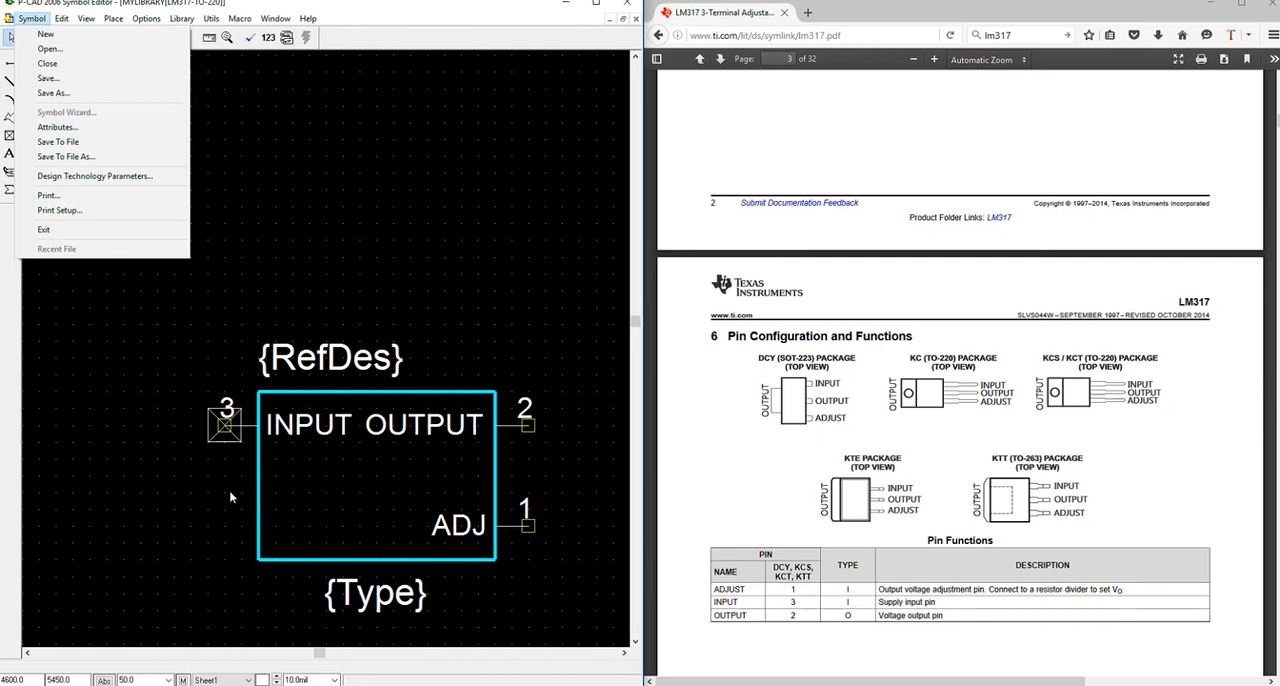
click(366, 250)
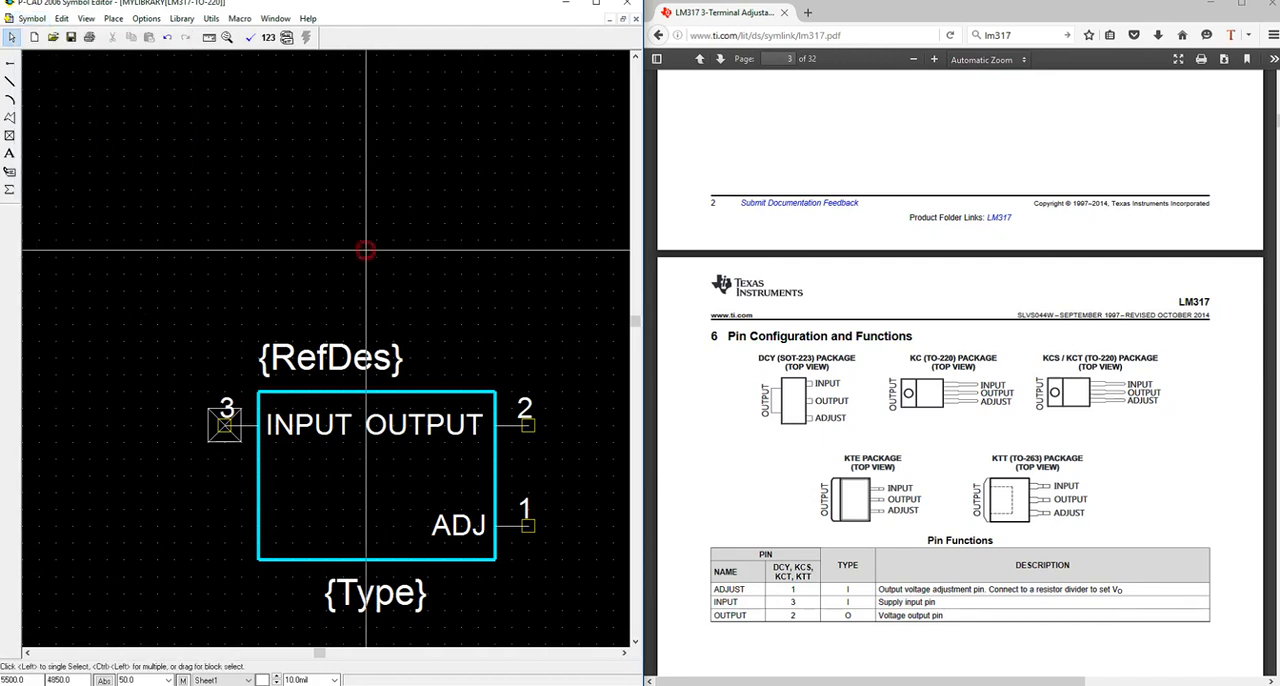